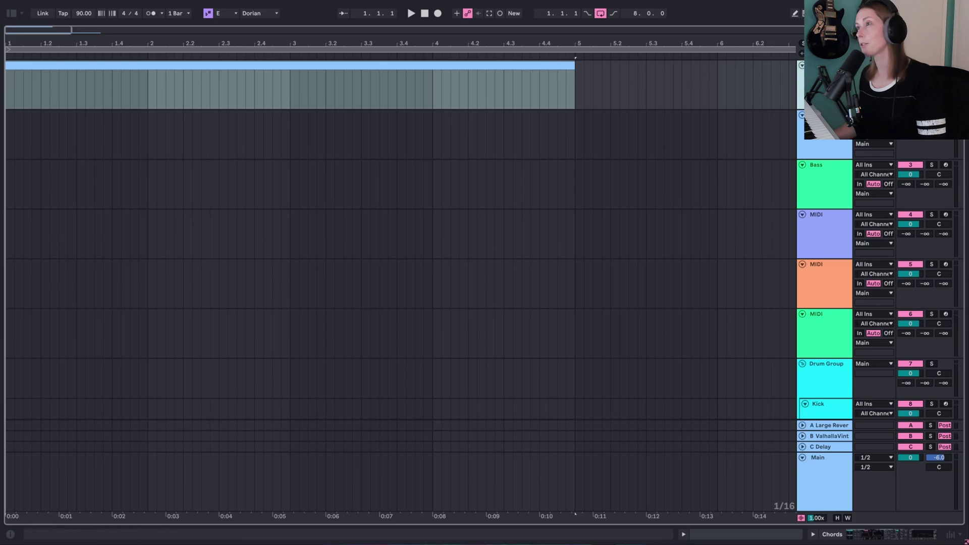
- Open the four-bar clip on the Chords track for note editing and enlarge the note editor to almost full height
key(ctrl+alt+l)
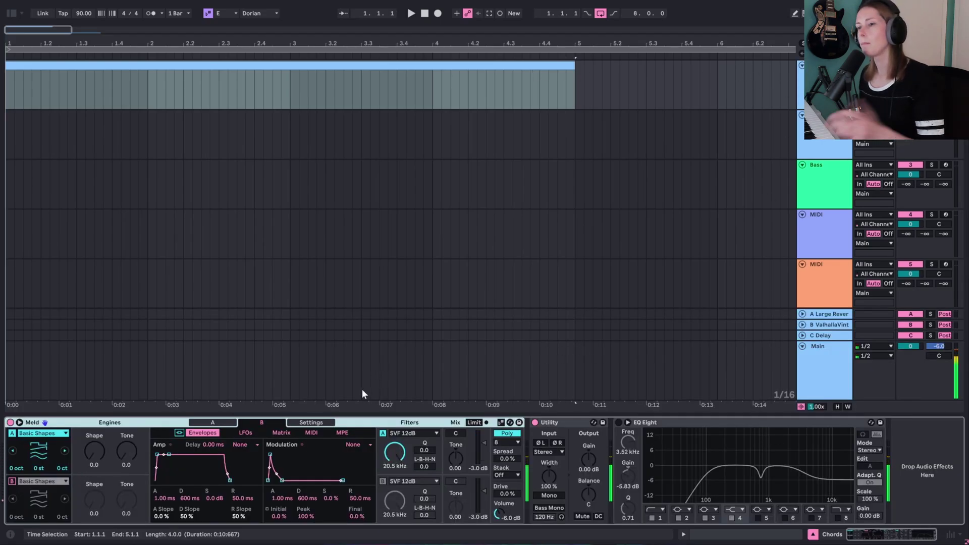
click(204, 66)
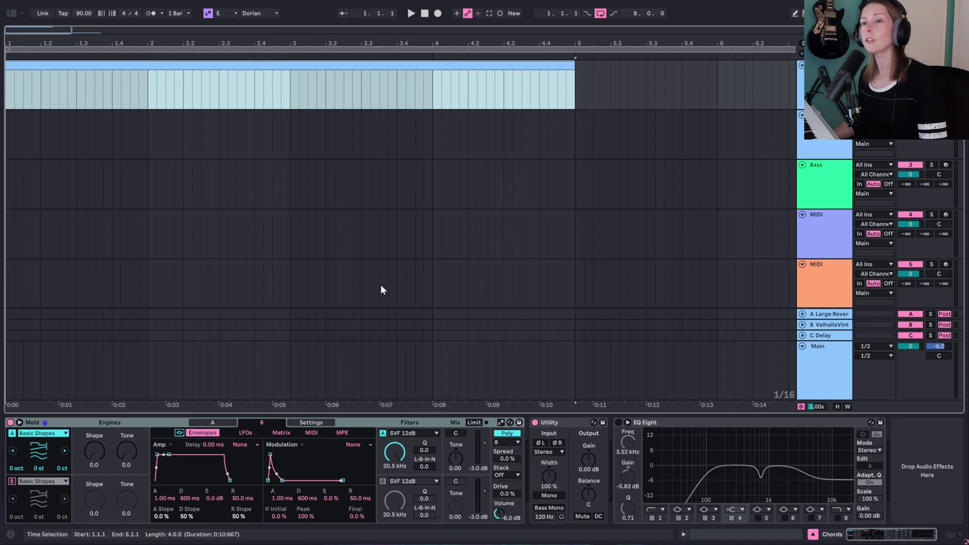
double_click(339, 65)
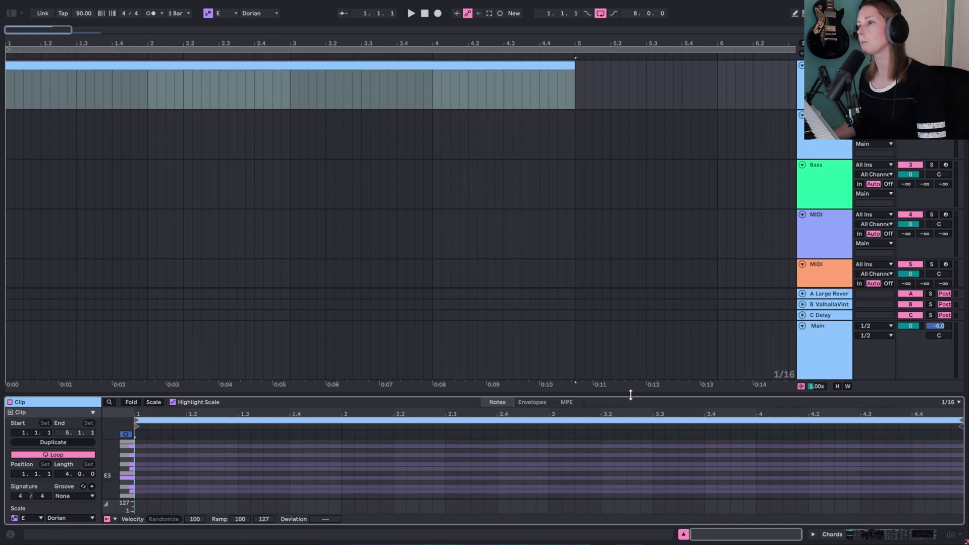
drag(629, 395, 636, 87)
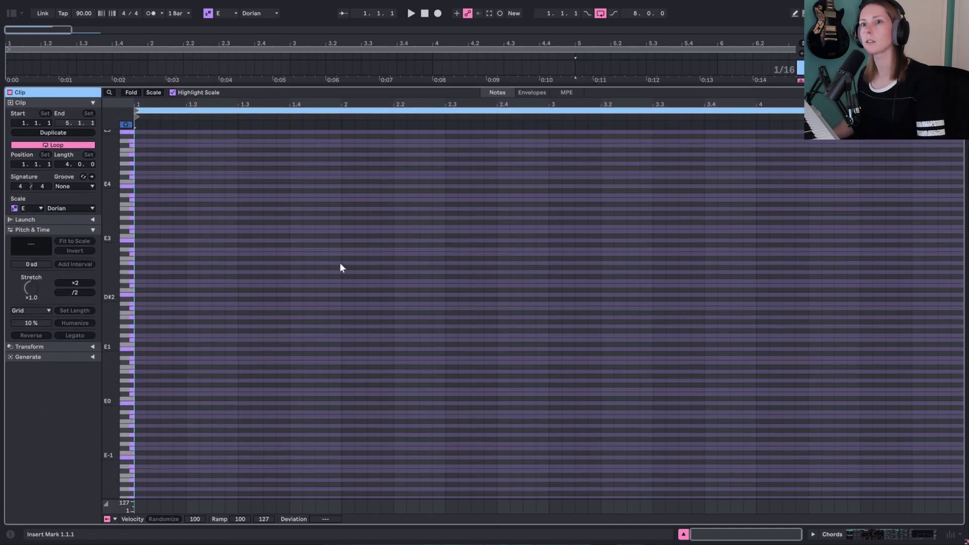
- Turn on Draw Mode and set the clip's fixed grid to 1 Bar
scroll(259, 277, down, 2)
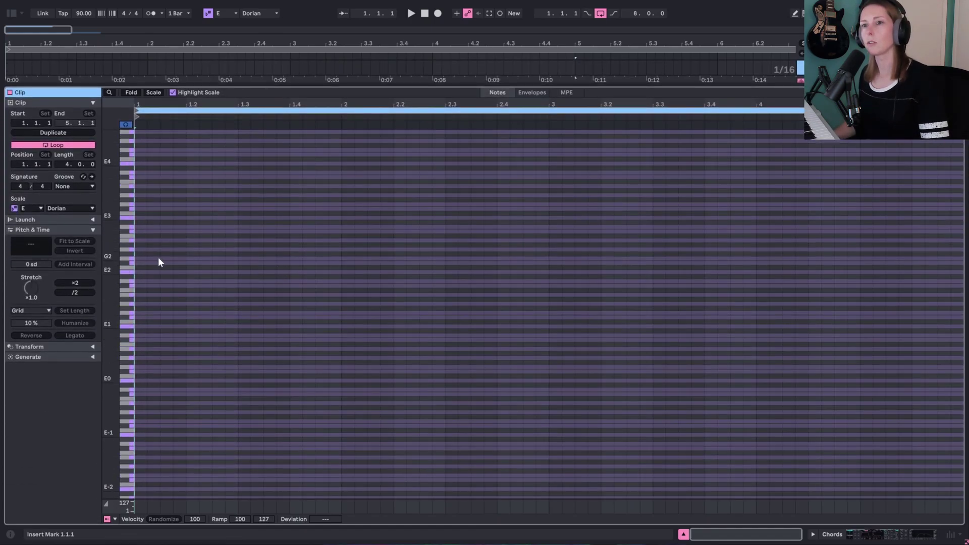
key(b)
right_click(139, 272)
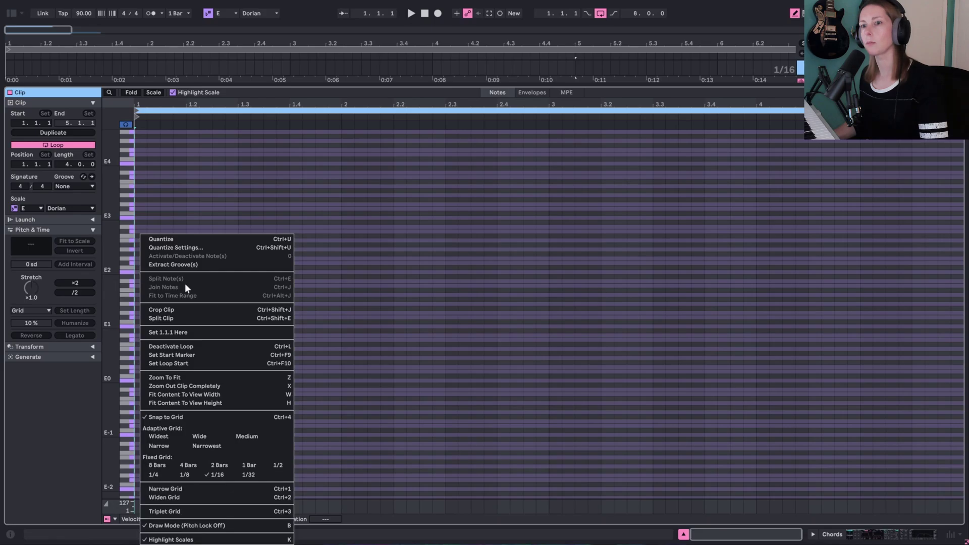
click(278, 465)
- Draw a one-bar chord in bar 1 with the notes E2, G2, B2, D3 and F#3
scroll(273, 447, up, 3)
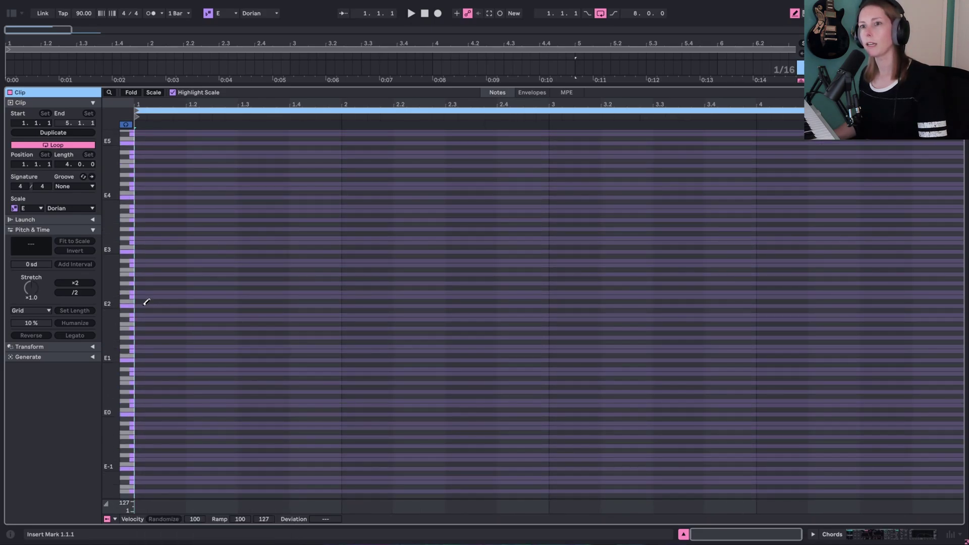
click(145, 305)
click(144, 292)
click(144, 274)
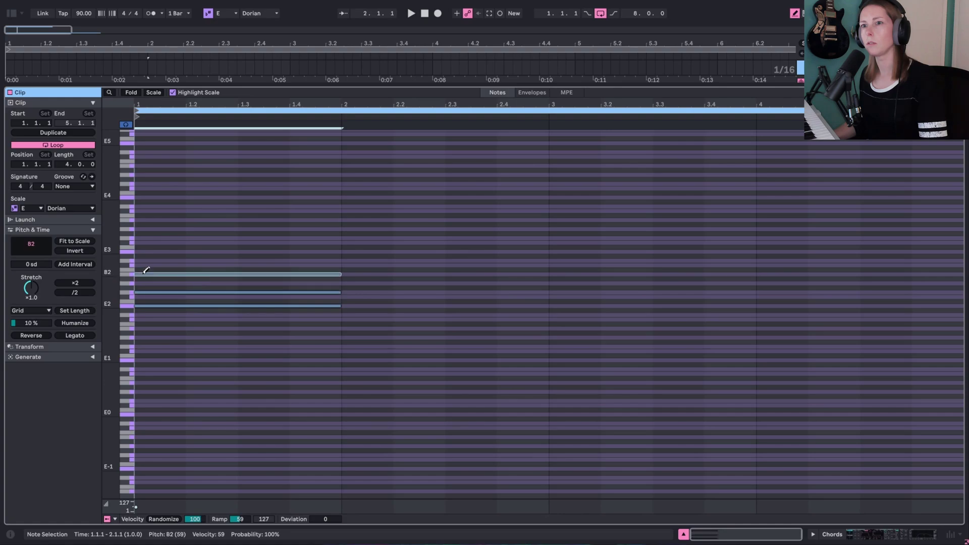
click(149, 260)
click(150, 243)
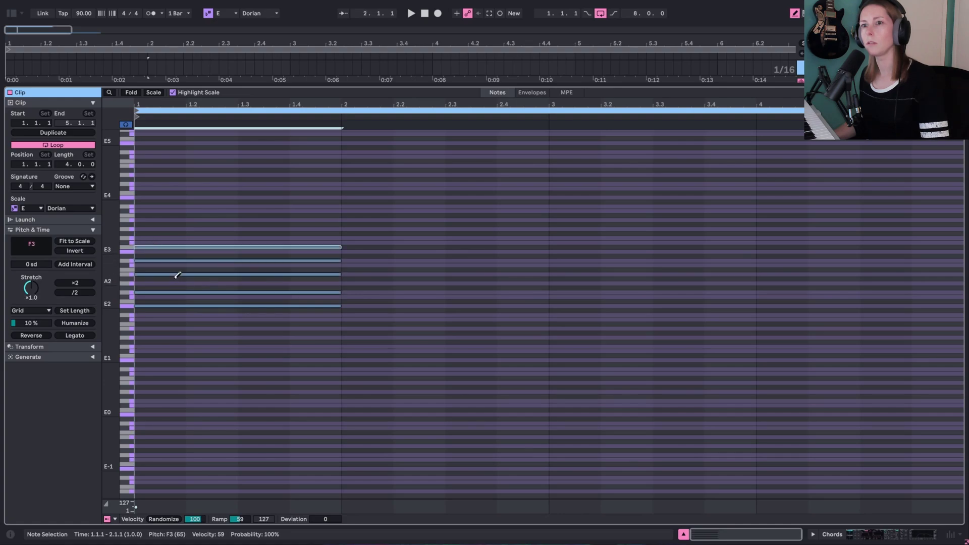
drag(189, 328, 189, 184)
drag(116, 240, 138, 249)
scroll(243, 355, down, 2)
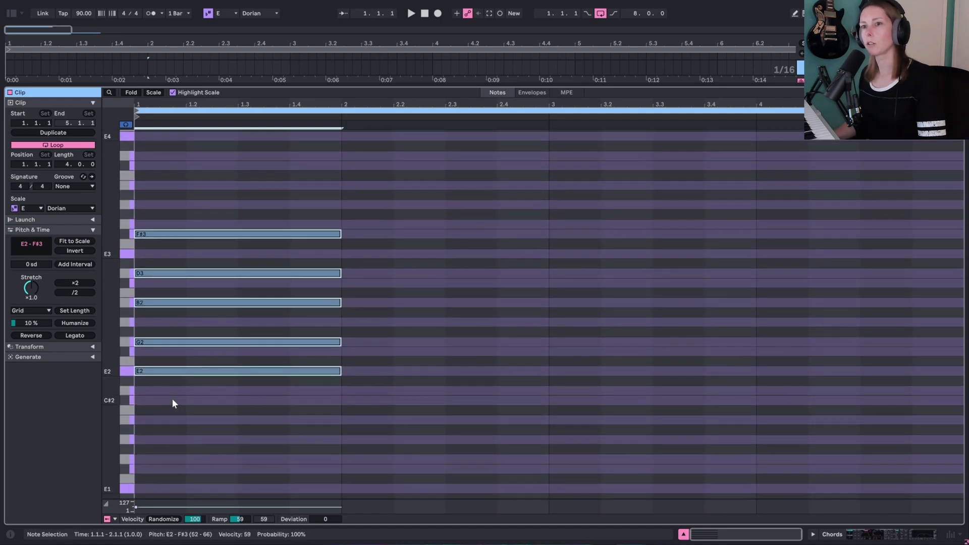
- Select the bar 1 chord notes one by one, from E2 up to F#3, to review the chord's structure
click(158, 370)
click(166, 341)
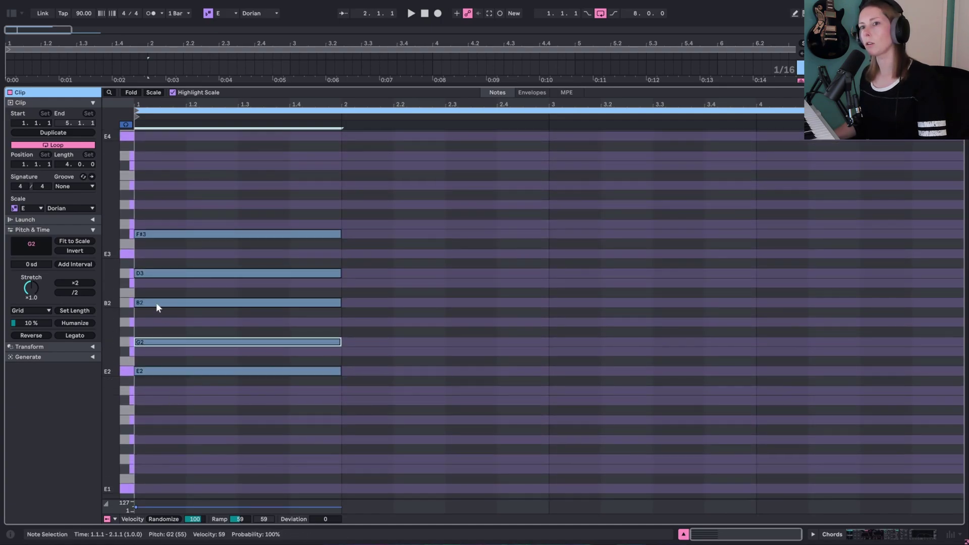
click(156, 303)
click(155, 273)
click(198, 233)
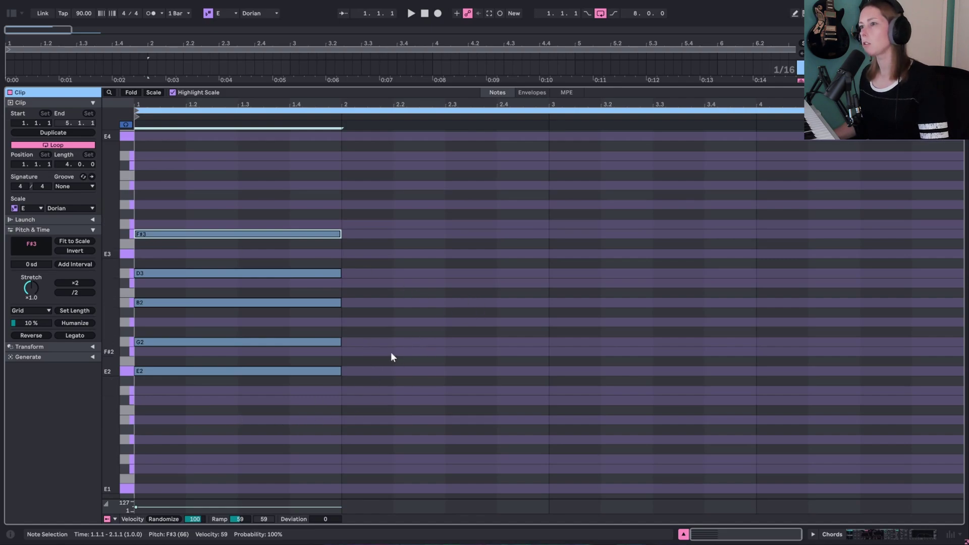
- Draw a one-bar chord in bar 2 with the notes G2, B2, D3, F#3 and A3, and select its notes
key(b)
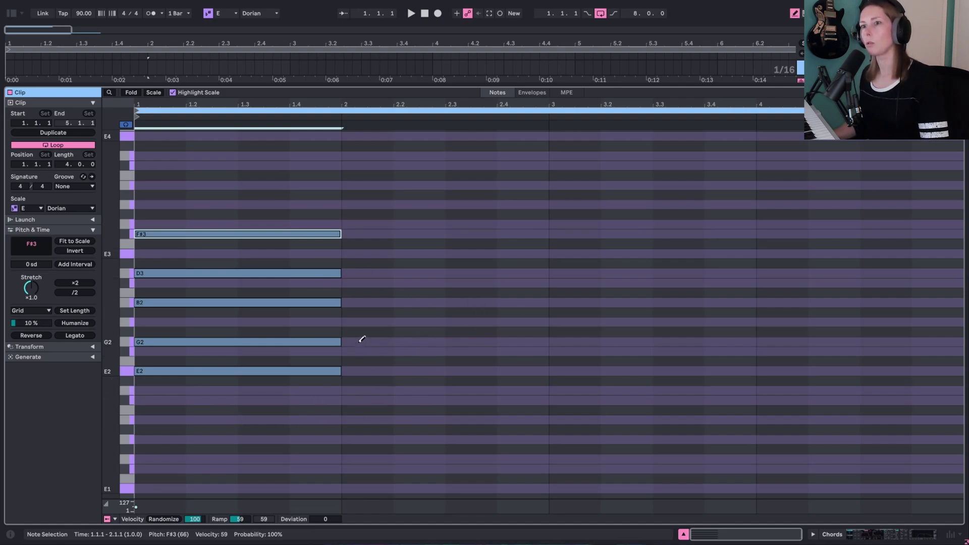
click(360, 342)
click(360, 303)
click(359, 273)
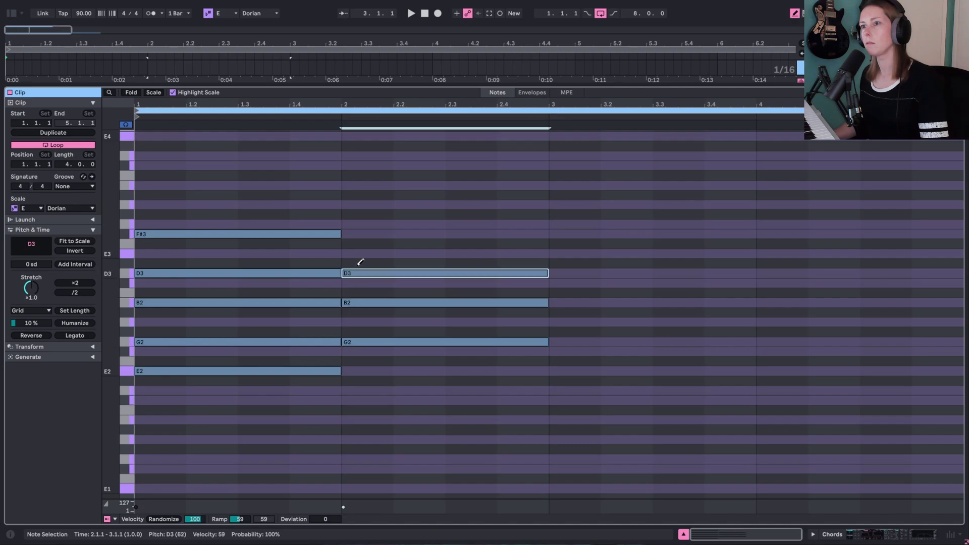
click(362, 235)
click(378, 204)
key(b)
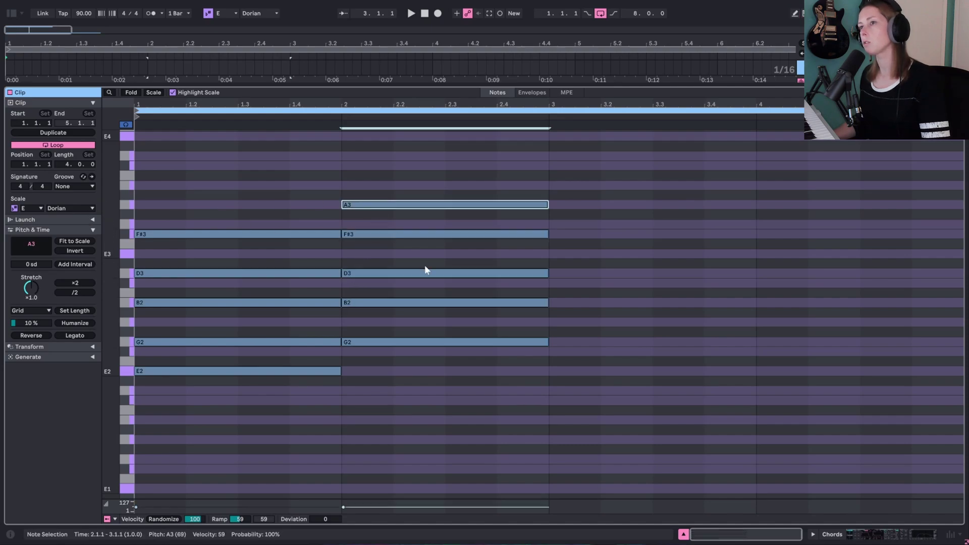
drag(458, 390, 456, 162)
- Draw a one-bar chord in bar 3 with the notes B2, D3, F#3, A3 and C#4, and select its notes
key(b)
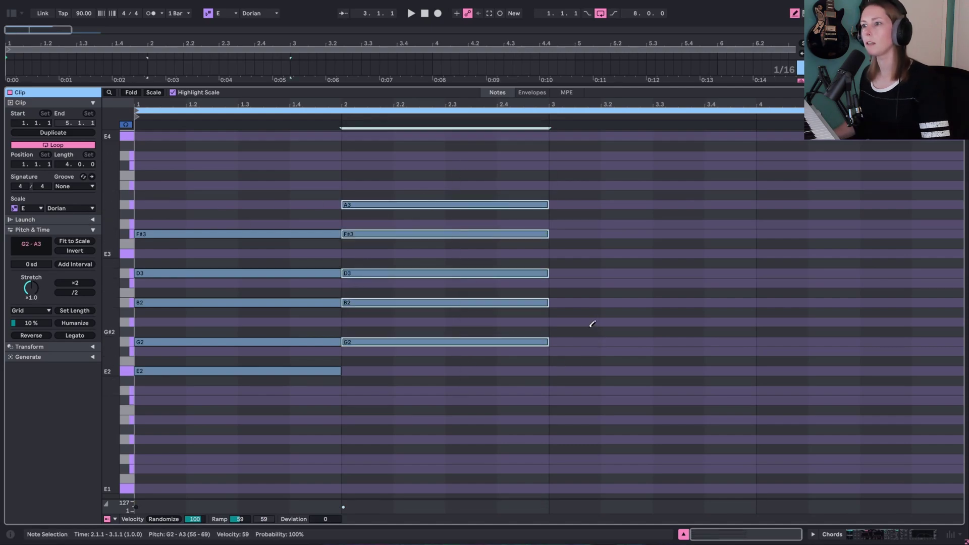
click(577, 302)
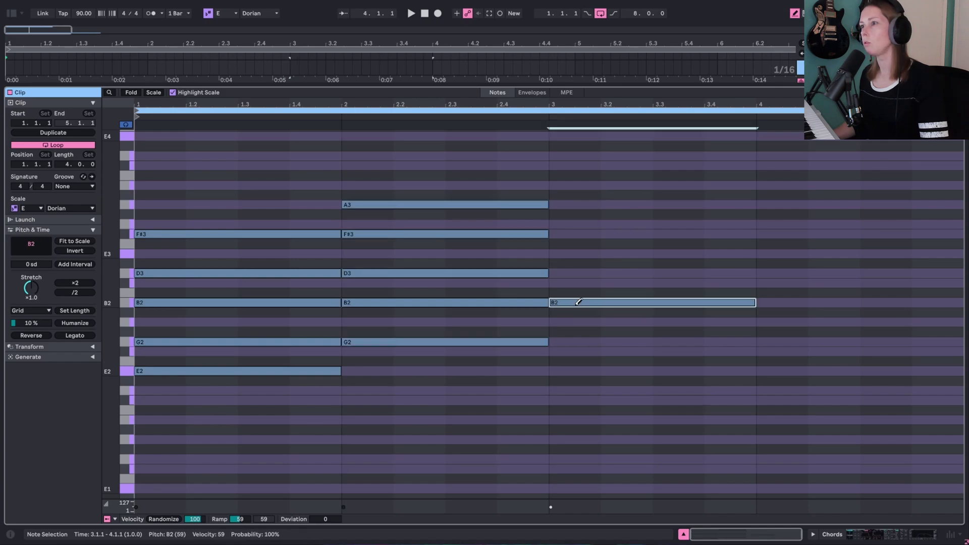
click(579, 273)
click(577, 234)
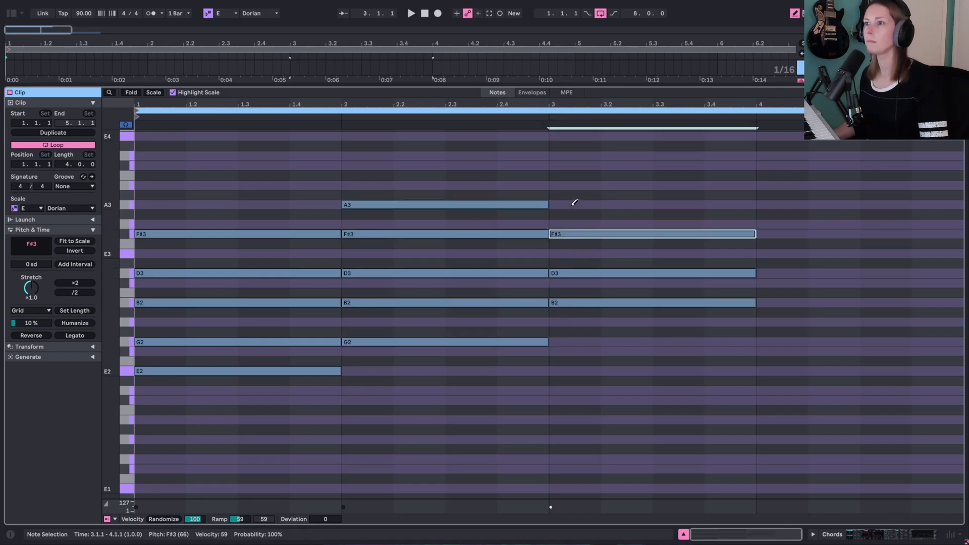
click(578, 205)
click(578, 166)
key(b)
mouse_move(610, 331)
mouse_down()
mouse_move(612, 234)
mouse_move(577, 155)
mouse_up()
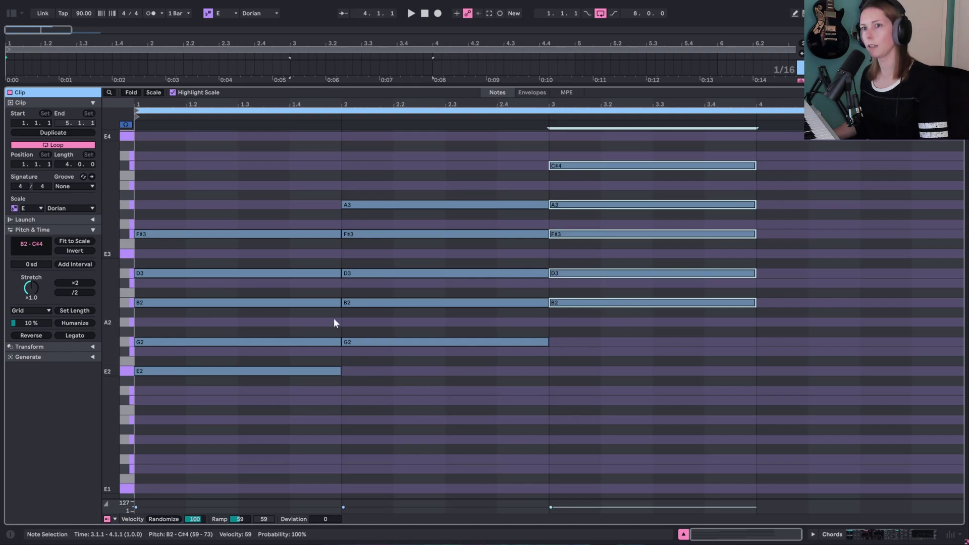
- Transpose the root notes of the three chords, E2, G2 and B2, down one octave
scroll(323, 343, down, 2)
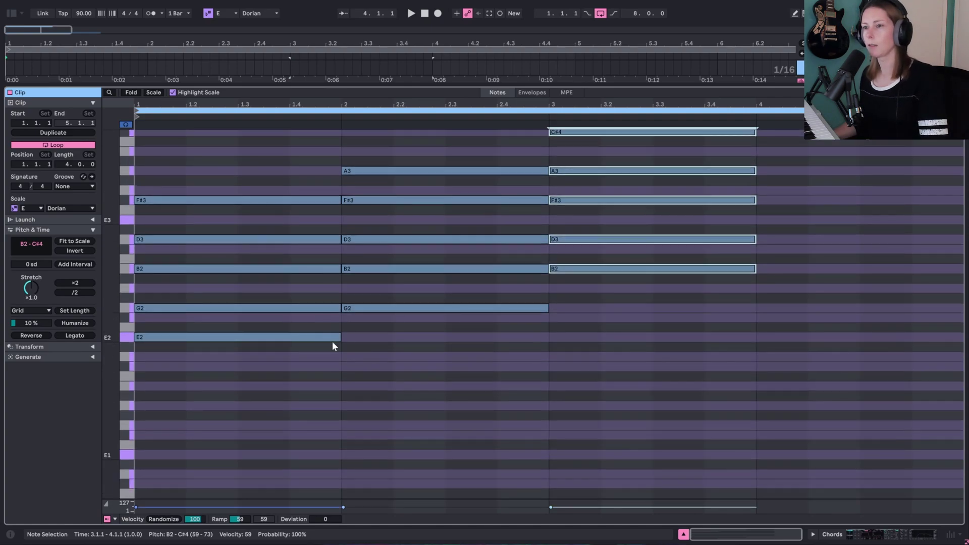
scroll(237, 341, down, 1)
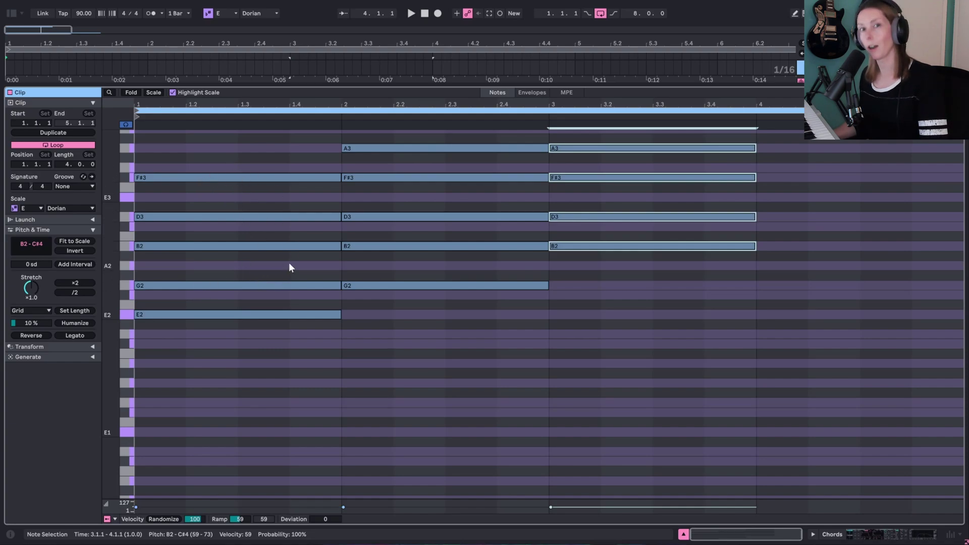
scroll(293, 263, up, 2)
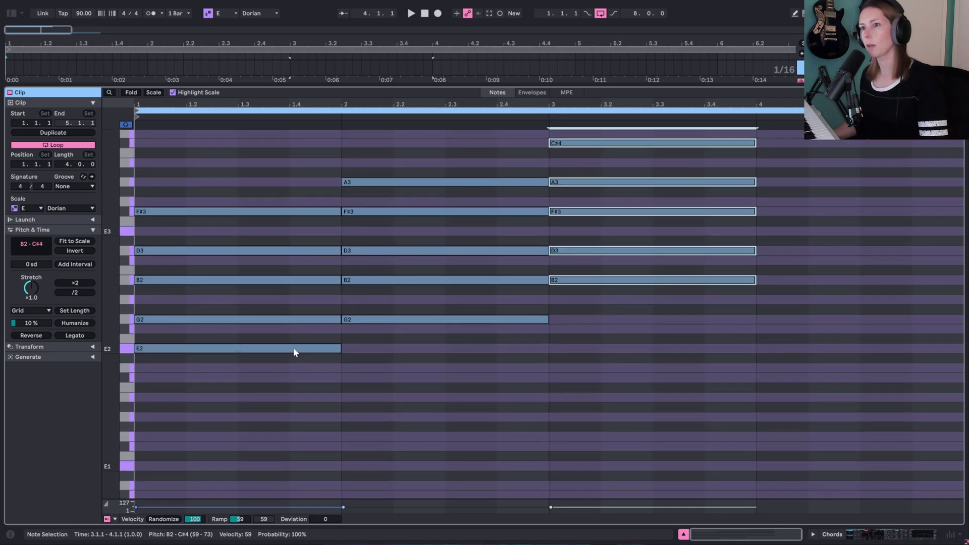
click(294, 349)
shift+click(394, 321)
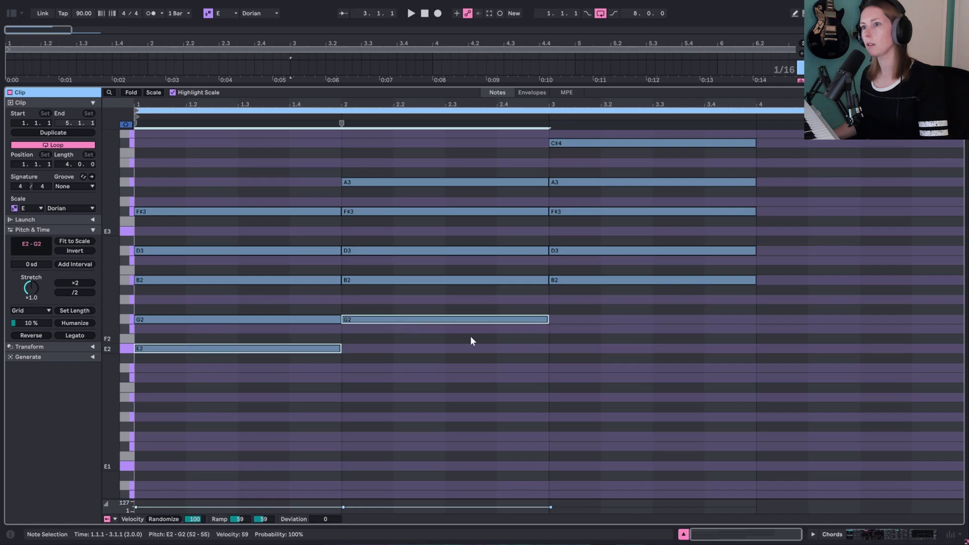
shift+click(630, 280)
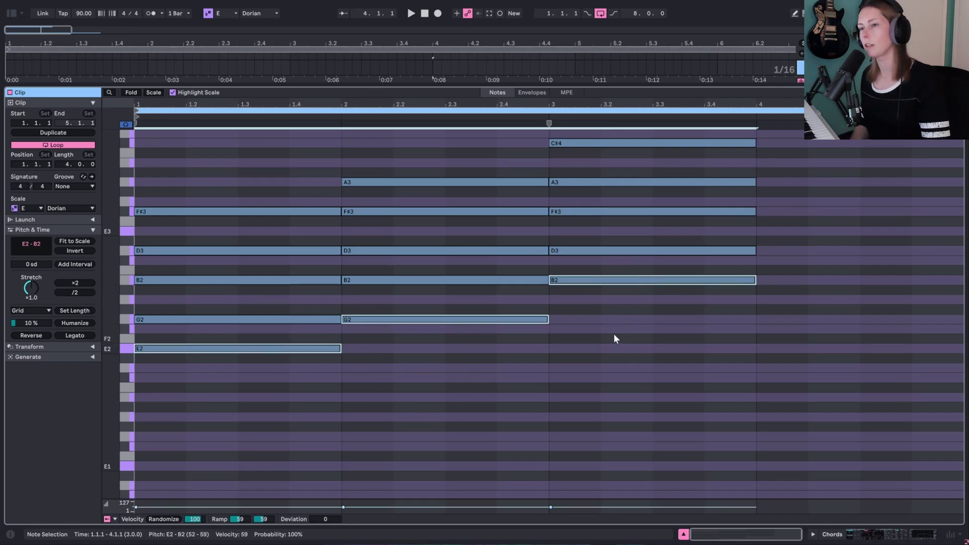
key(shift+Down)
scroll(305, 453, down, 1)
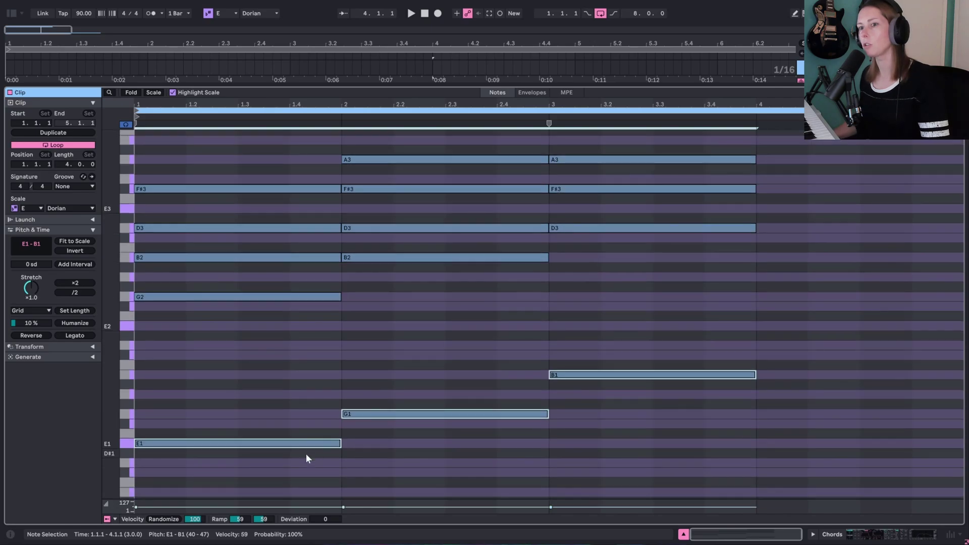
- Transpose the A3 in the bar 2 chord down one octave to A2
scroll(558, 383, up, 3)
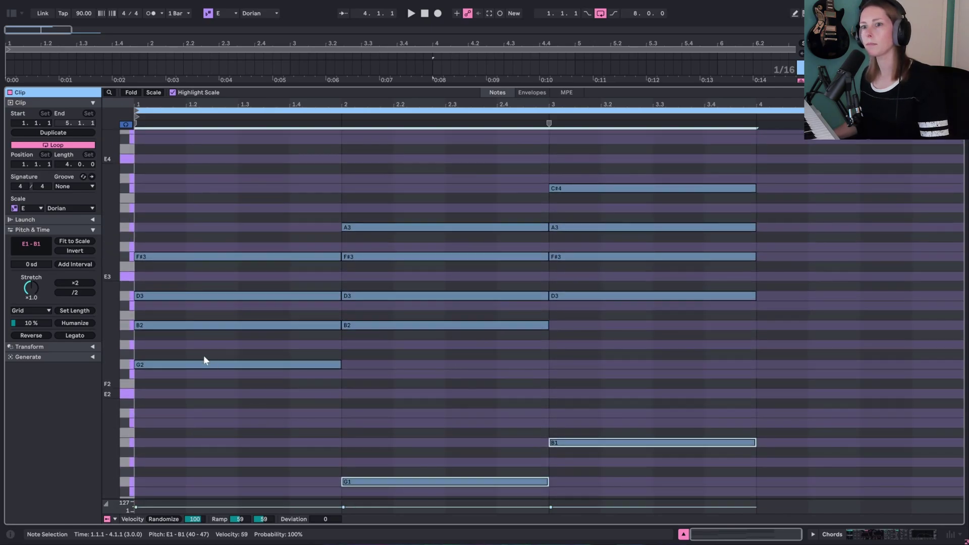
drag(258, 411, 260, 208)
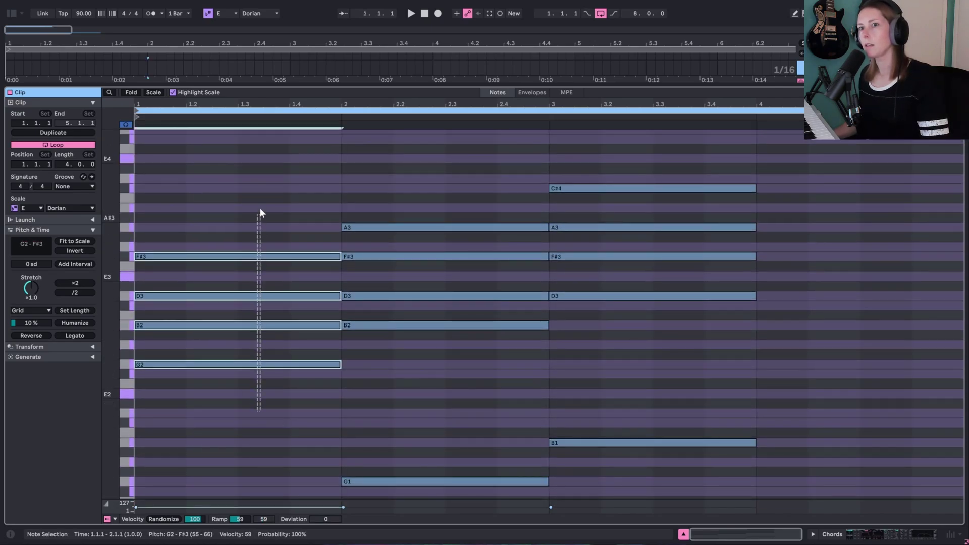
click(224, 279)
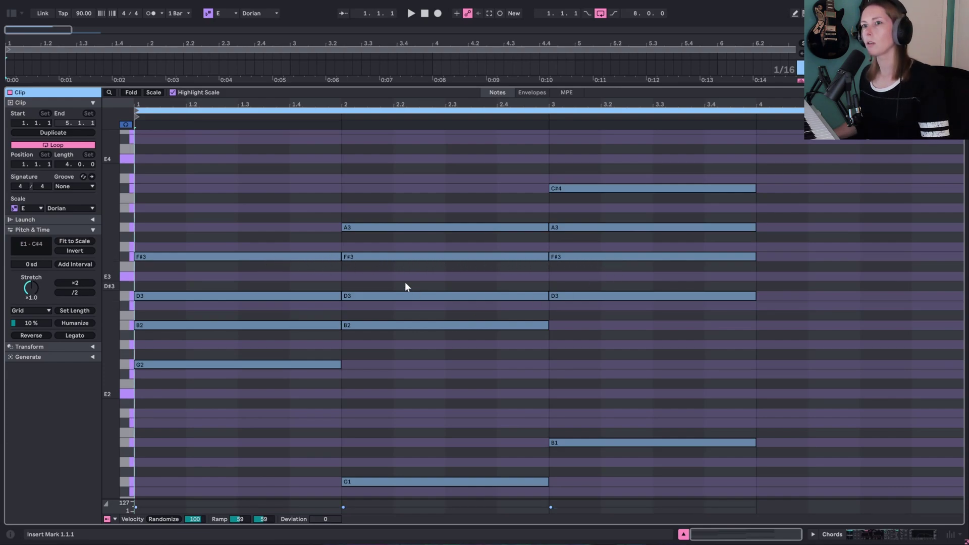
scroll(557, 271, up, 1)
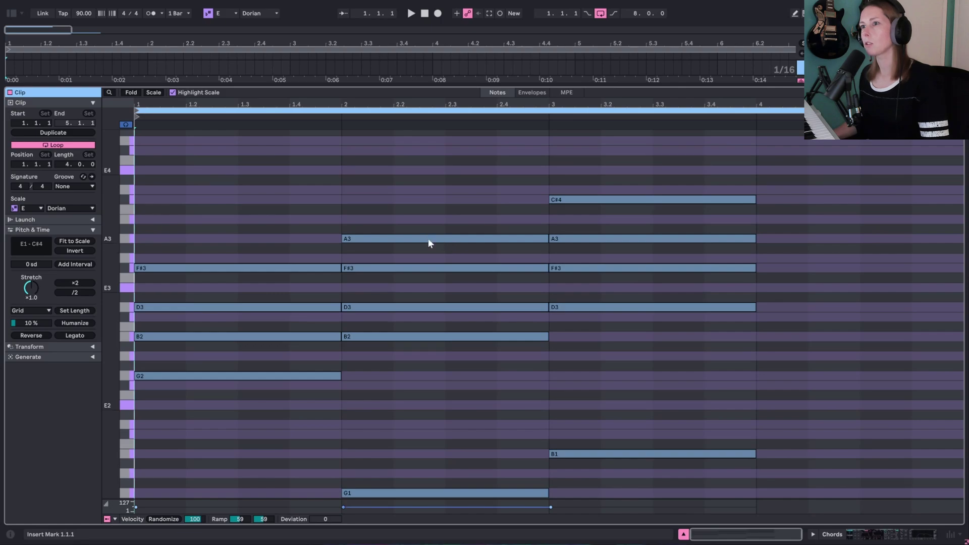
click(433, 238)
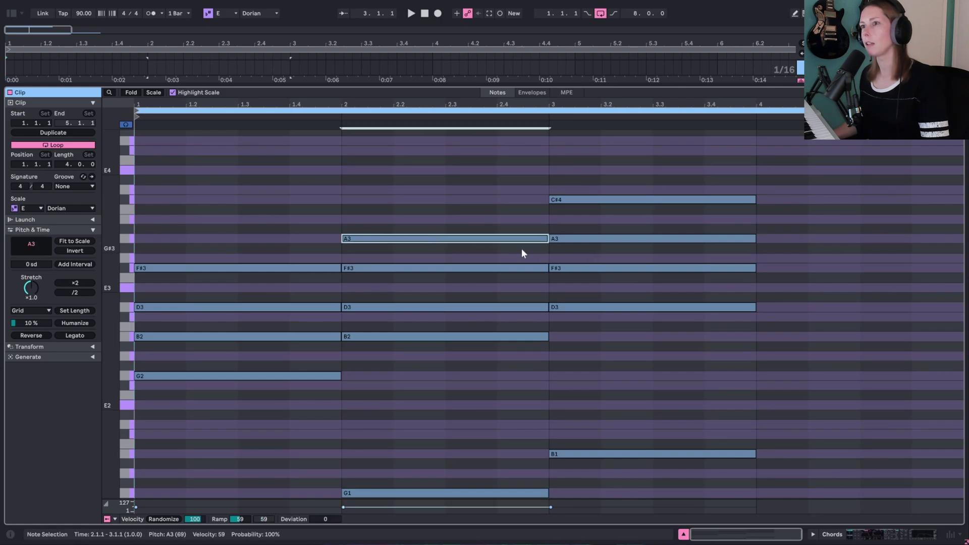
key(shift+Down)
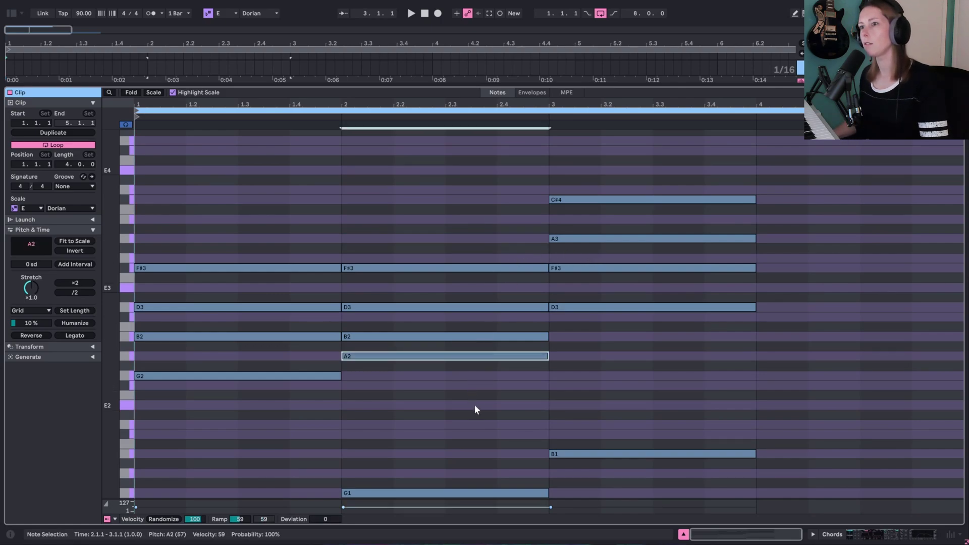
drag(474, 409, 482, 223)
- Transpose the A3 and C#4 in the bar 3 chord down one octave to A2 and C#3
click(606, 253)
click(596, 238)
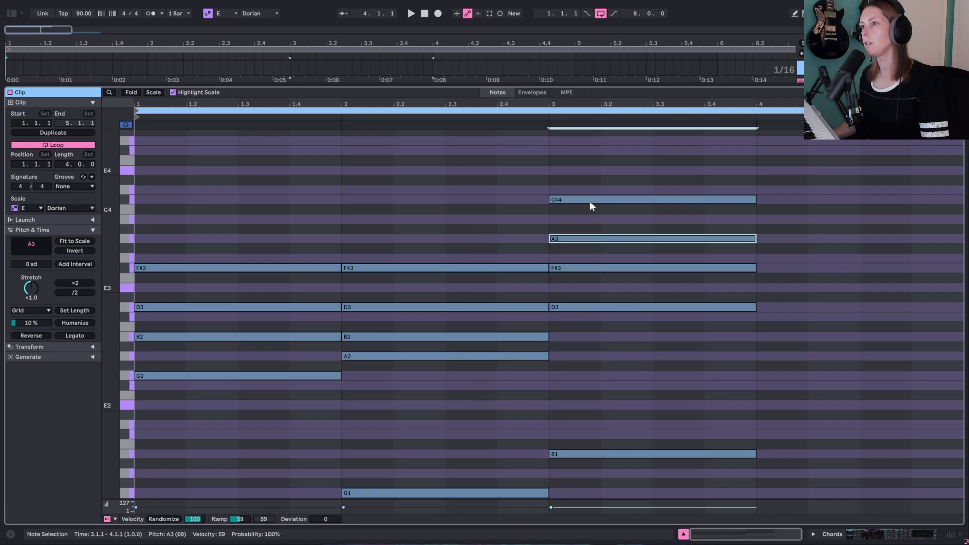
shift+click(589, 201)
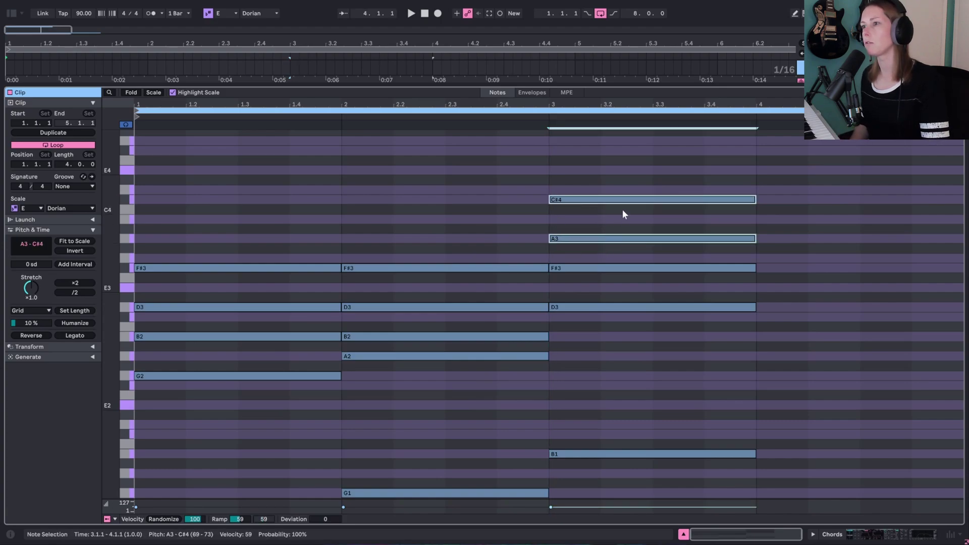
key(shift+Down)
scroll(622, 210, down, 2)
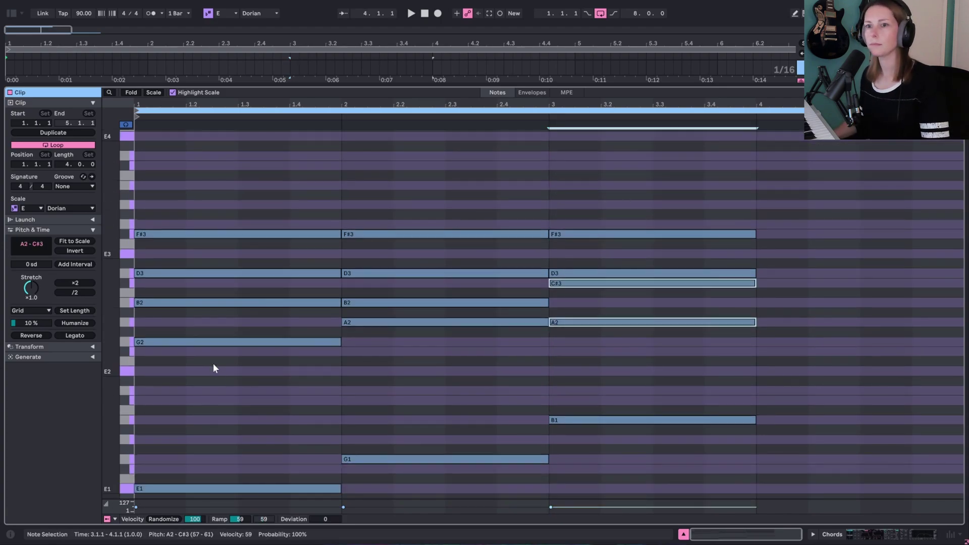
- Play back the chord progression to hear the revised voicings
click(137, 377)
key(space)
click(341, 363)
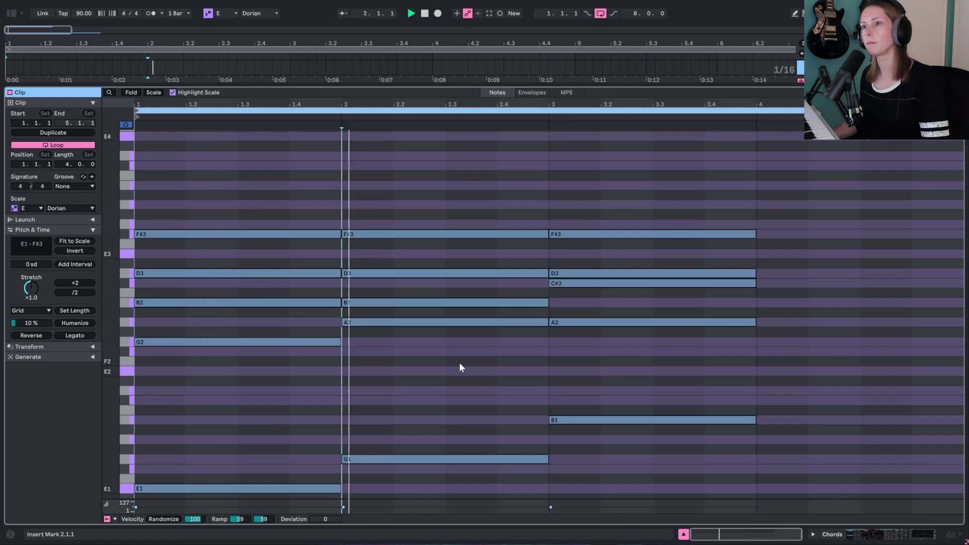
- Audition the bar 3 chord and extend all its notes to the end of bar 4
click(551, 344)
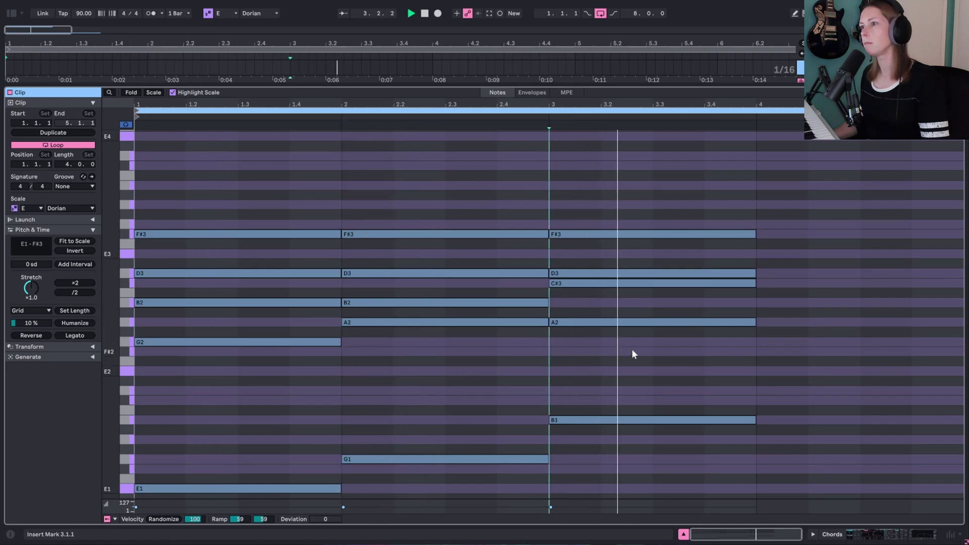
key(space)
click(754, 273)
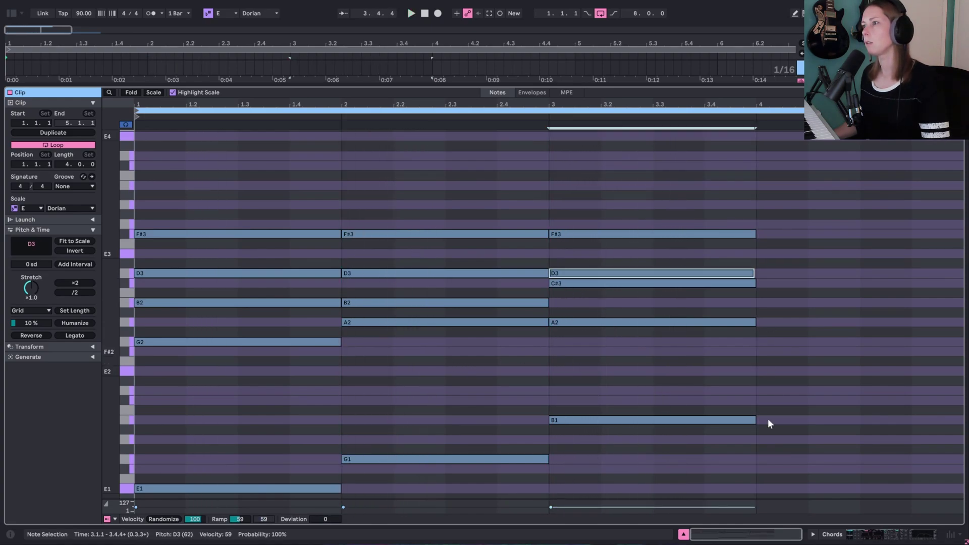
drag(769, 423, 961, 239)
click(935, 273)
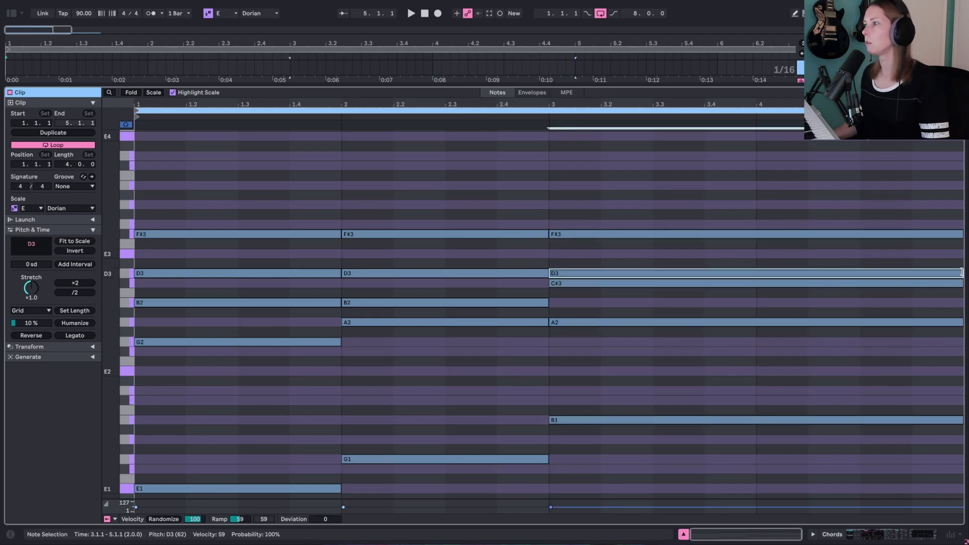
- Shorten the extended D3 to end at bar 4, fill bar 4 with an E3, and play back the change
drag(961, 273, 766, 254)
key(ctrl+d)
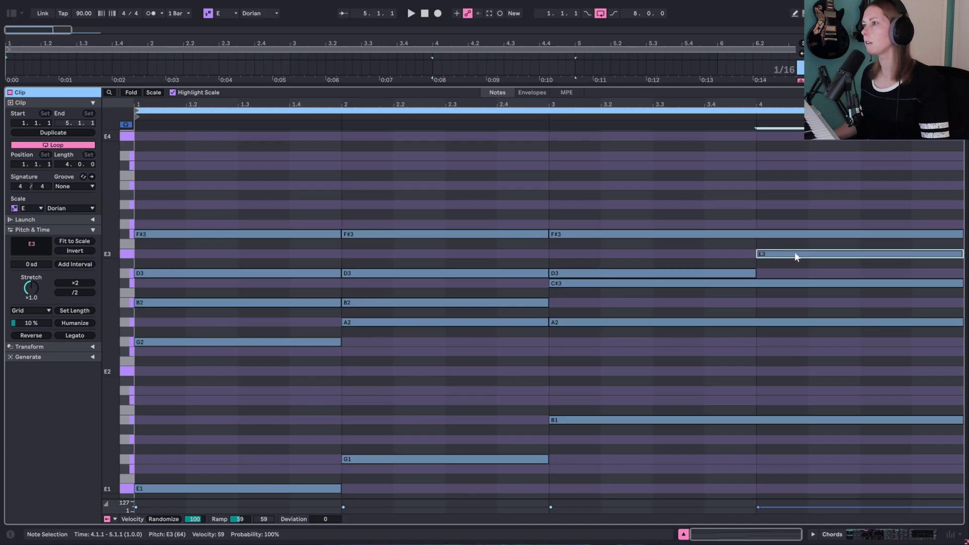
click(550, 396)
key(space)
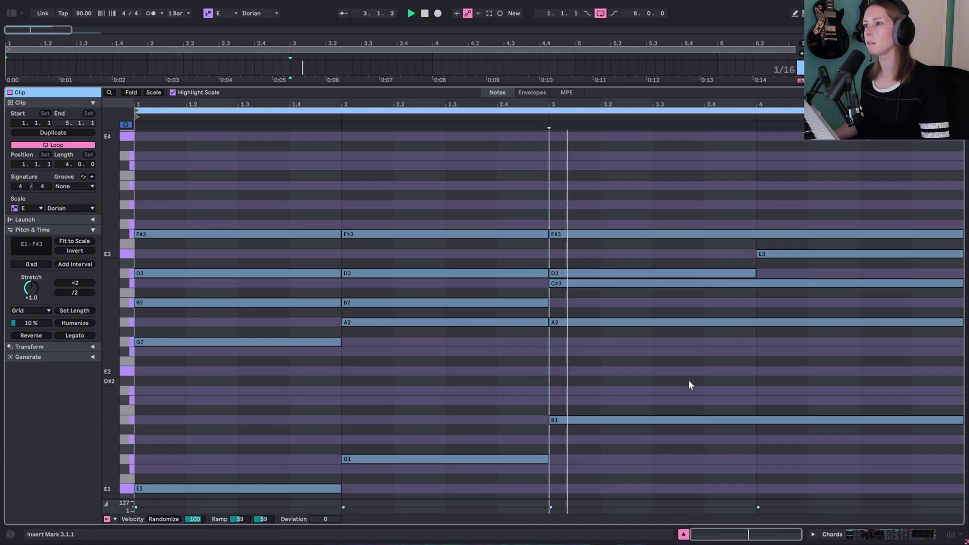
click(762, 353)
key(space)
key(space)
key(space)
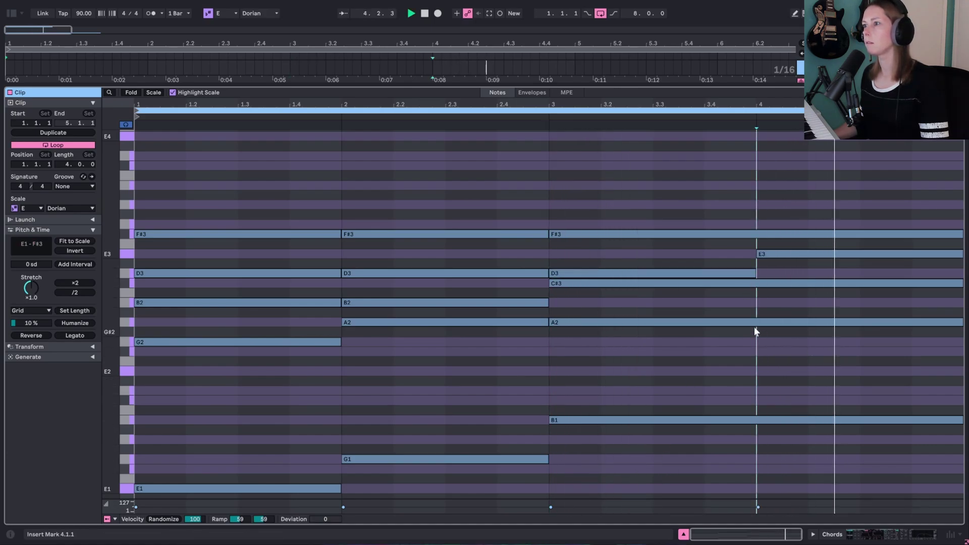
- Return to the arrangement and duplicate the four-bar chord clip into bars 5 to 8
key(ctrl+alt+e)
drag(570, 39, 570, 23)
click(259, 93)
key(ctrl+a)
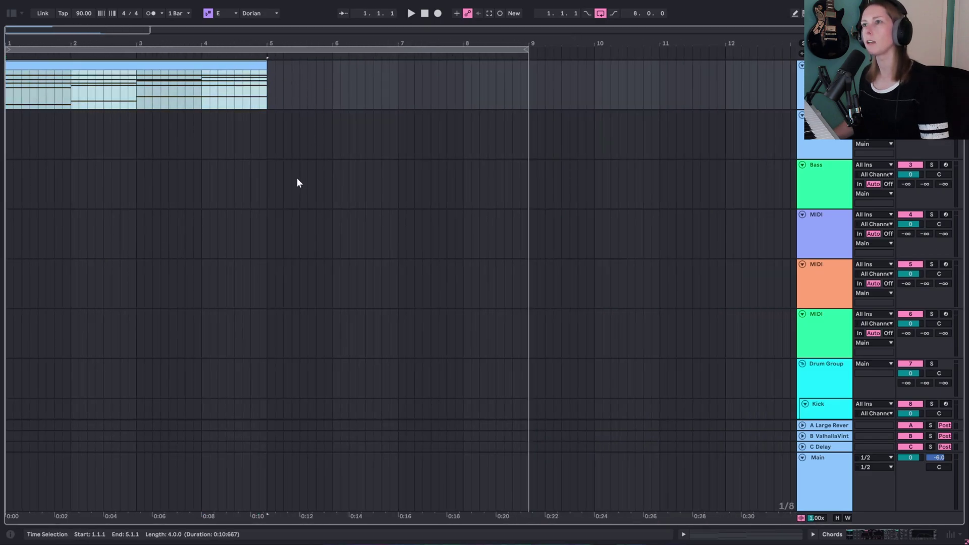
key(ctrl+d)
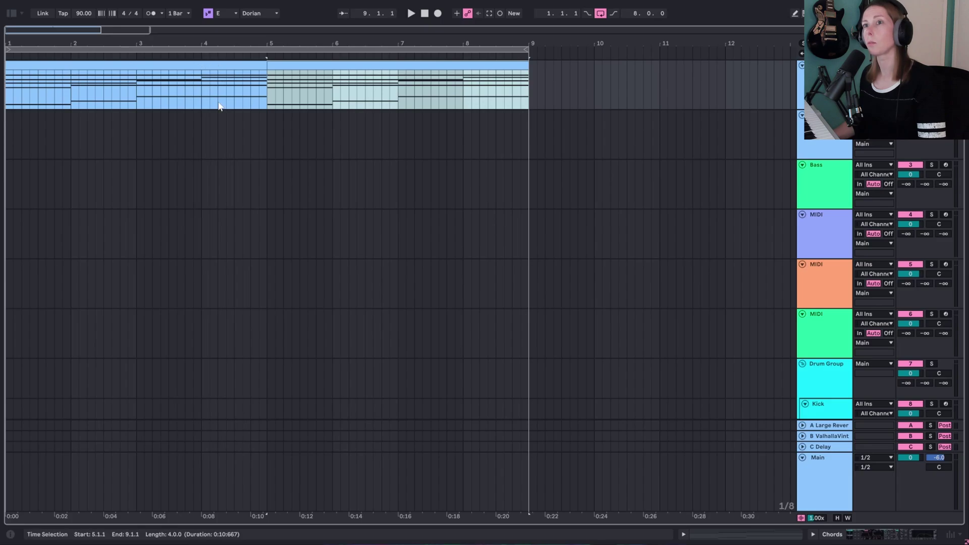
- In the duplicated clip, replace the D3 and E3 of the last chord with one E3 spanning bars 3 and 4
double_click(438, 63)
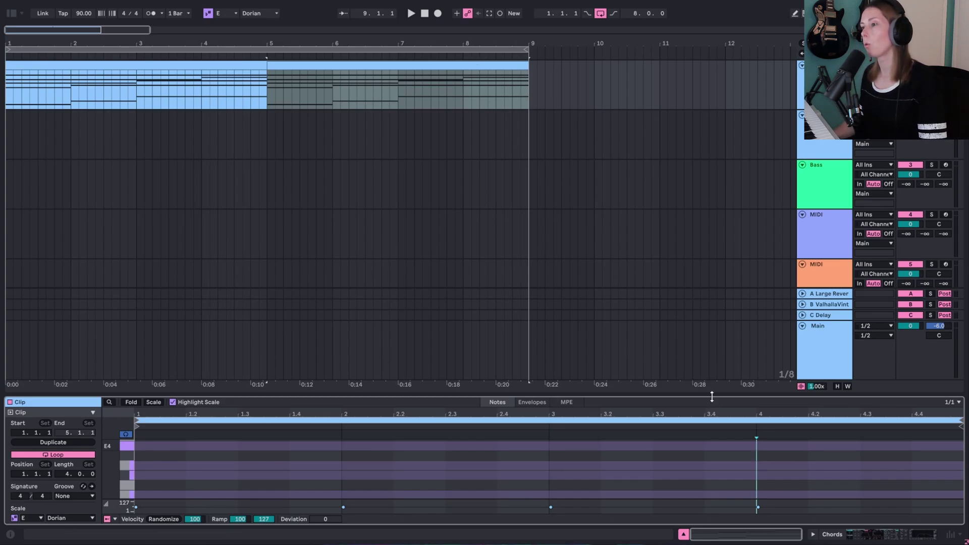
drag(711, 397, 712, 60)
click(641, 302)
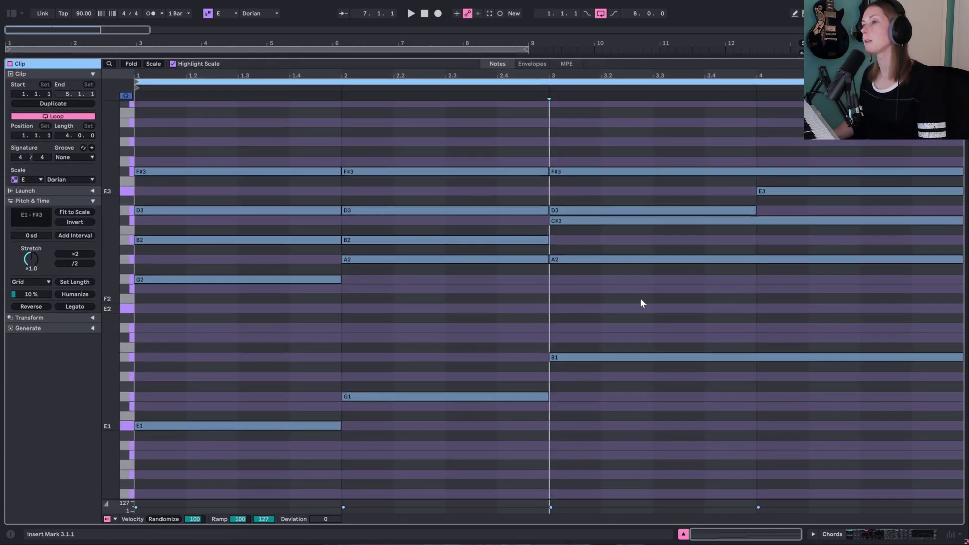
drag(713, 424, 812, 181)
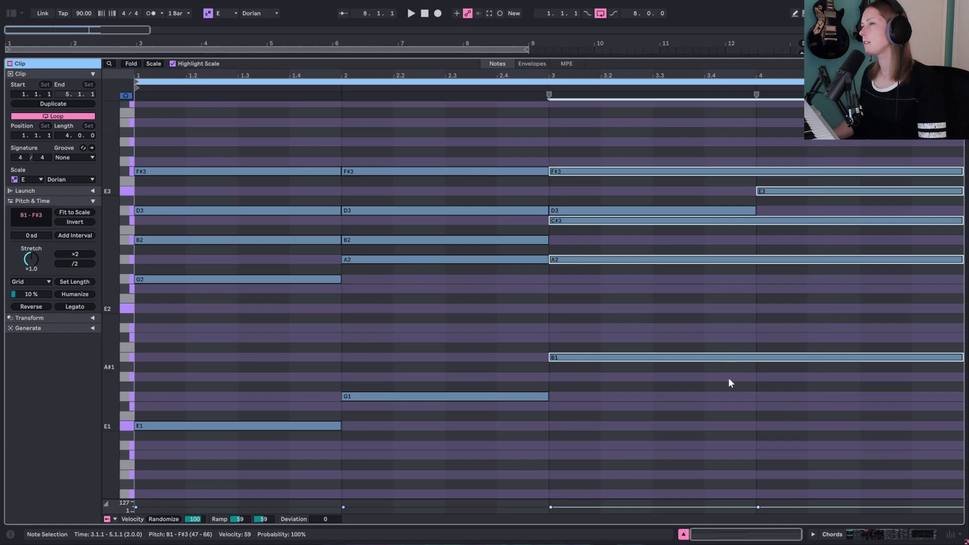
click(728, 383)
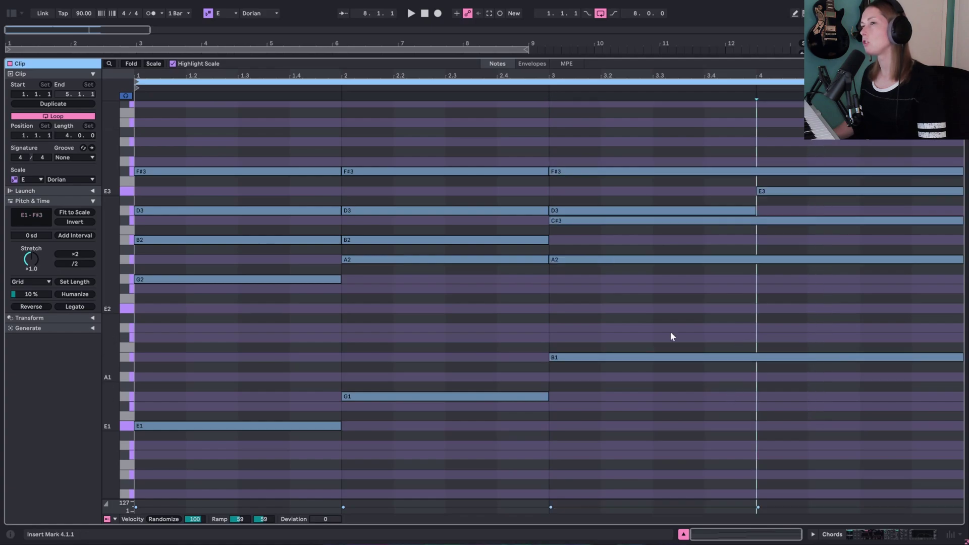
click(743, 211)
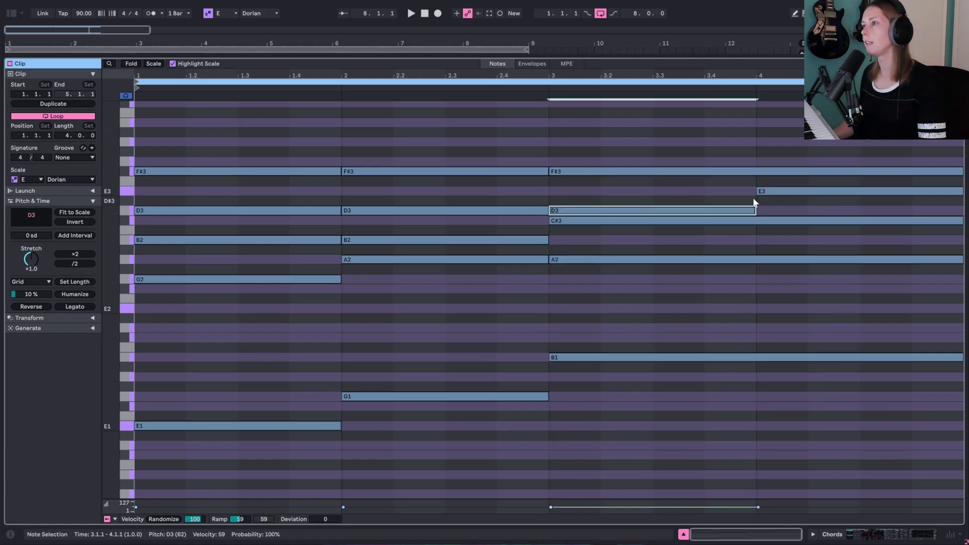
drag(736, 210, 958, 196)
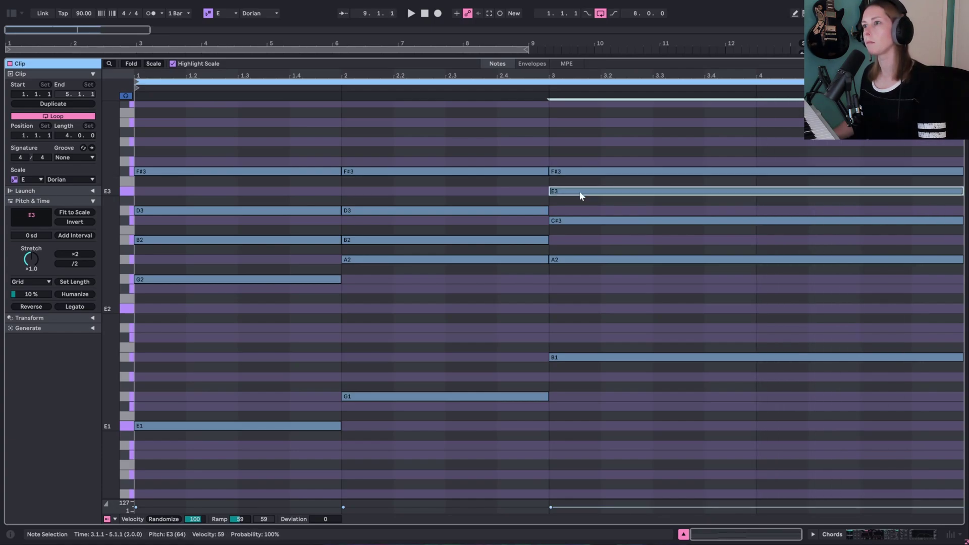
- Lower the last chord's A2 to F#2 and its root B1 to D1
drag(591, 260, 592, 132)
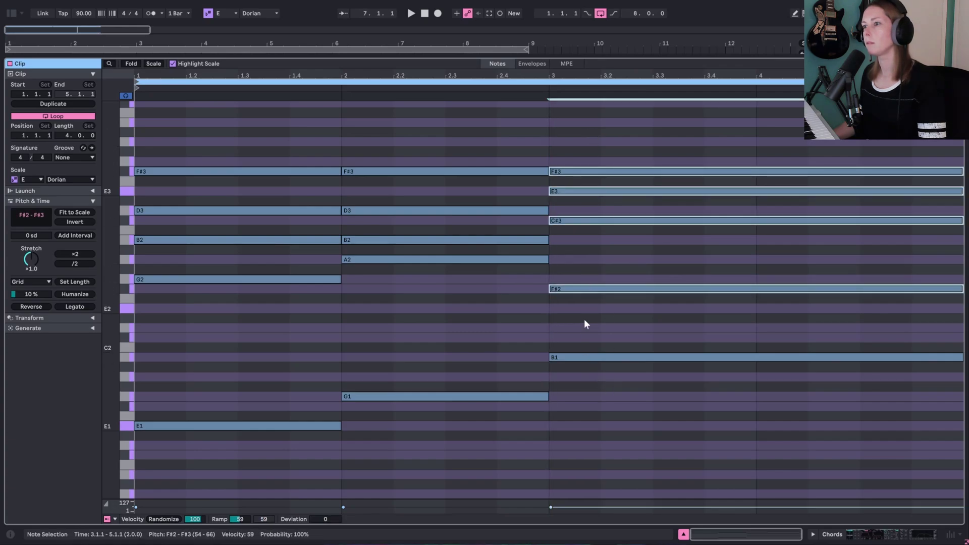
click(582, 411)
scroll(572, 362, down, 4)
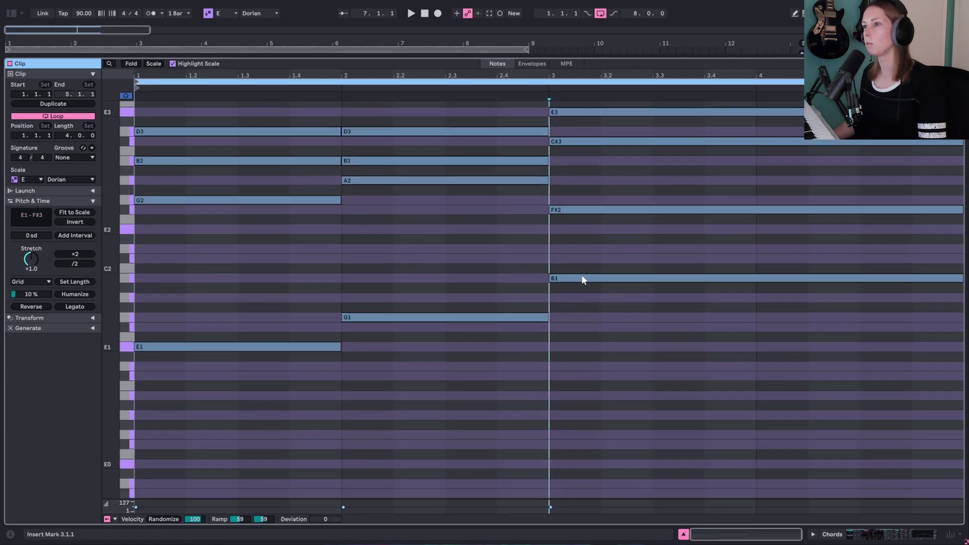
click(475, 318)
click(275, 347)
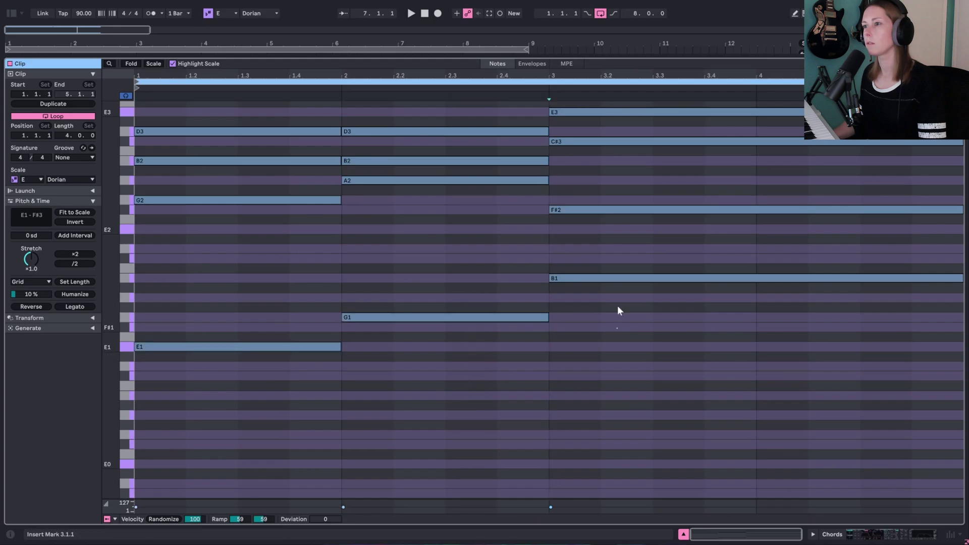
click(622, 370)
drag(610, 280, 606, 364)
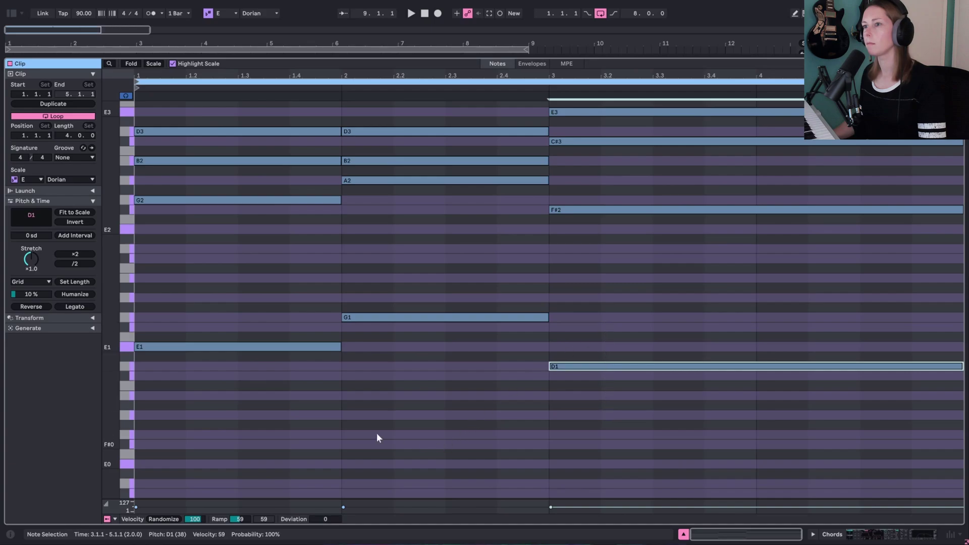
- Play back the duplicated clip from bar 2 and from bar 3 to hear the altered final chord
drag(311, 411, 327, 317)
click(357, 252)
key(space)
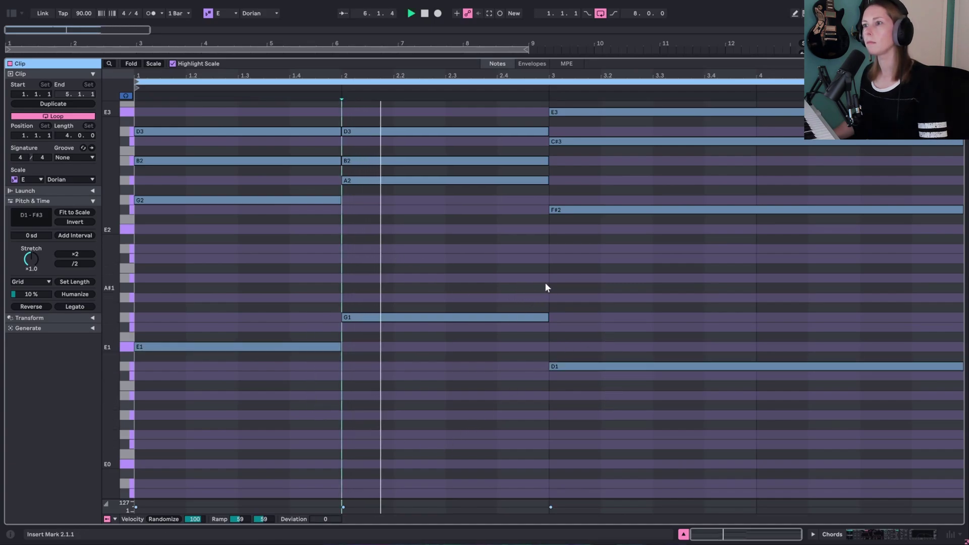
click(549, 280)
scroll(750, 333, up, 4)
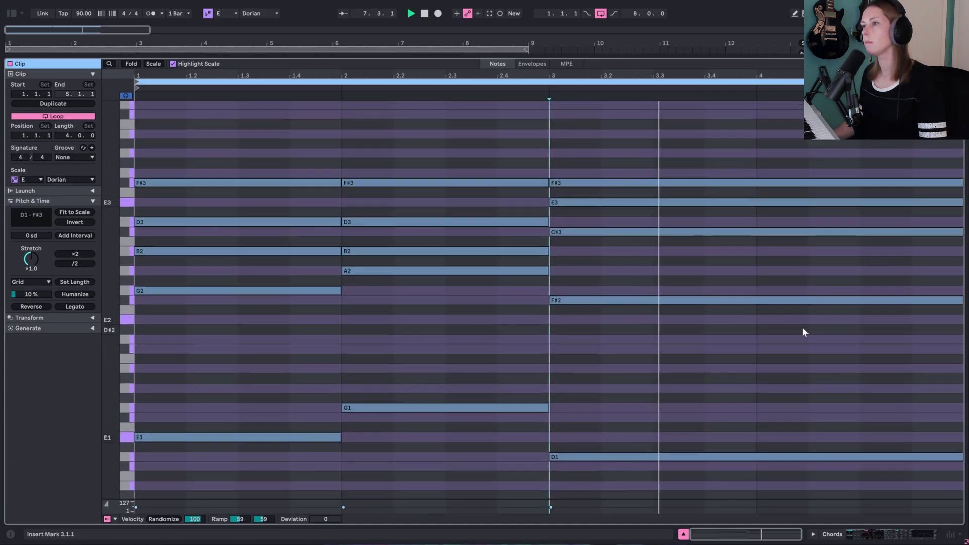
scroll(716, 360, down, 1)
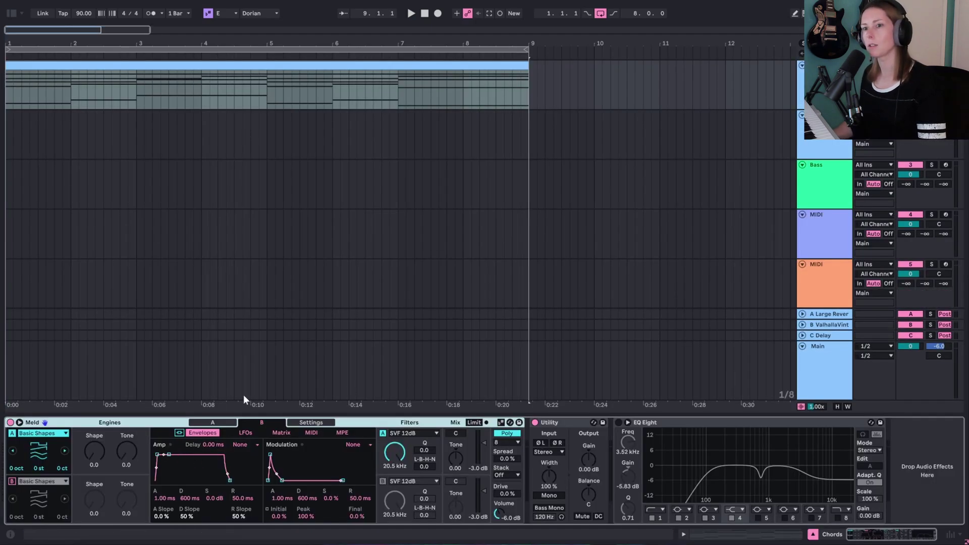
- Set Meld's engine A to Swarm Saw and its filter to SVF 24dB with the frequency at about 994 Hz
click(49, 434)
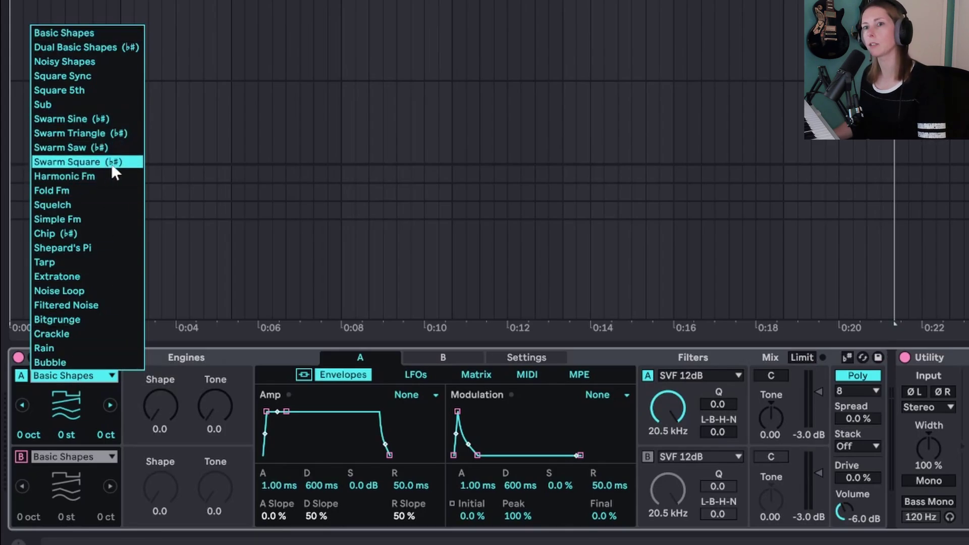
click(88, 150)
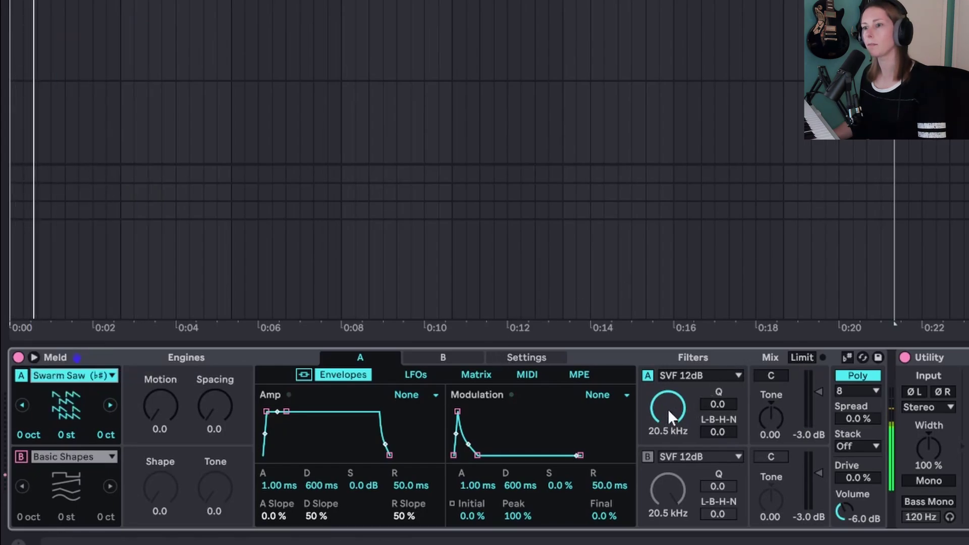
mouse_move(667, 409)
mouse_down()
mouse_move(668, 447)
mouse_move(667, 426)
mouse_up()
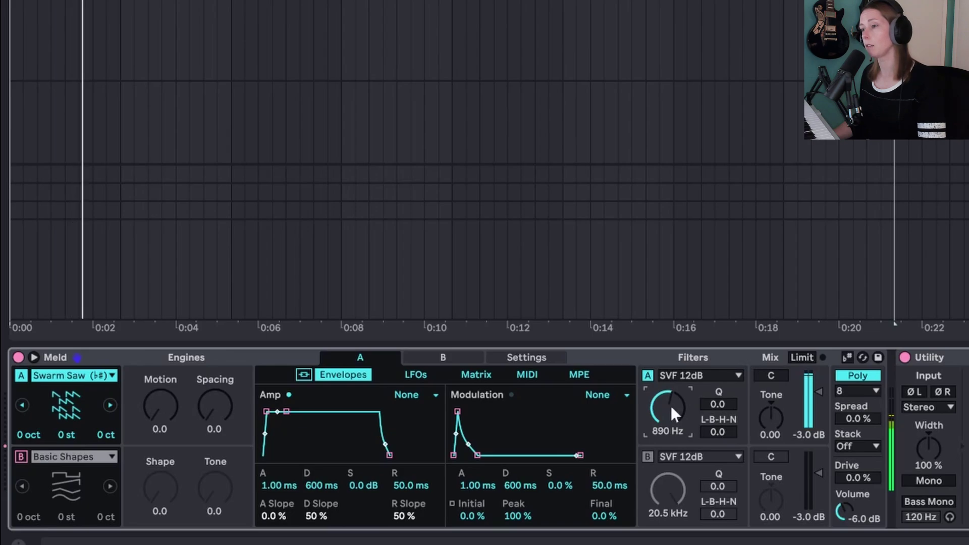
click(709, 375)
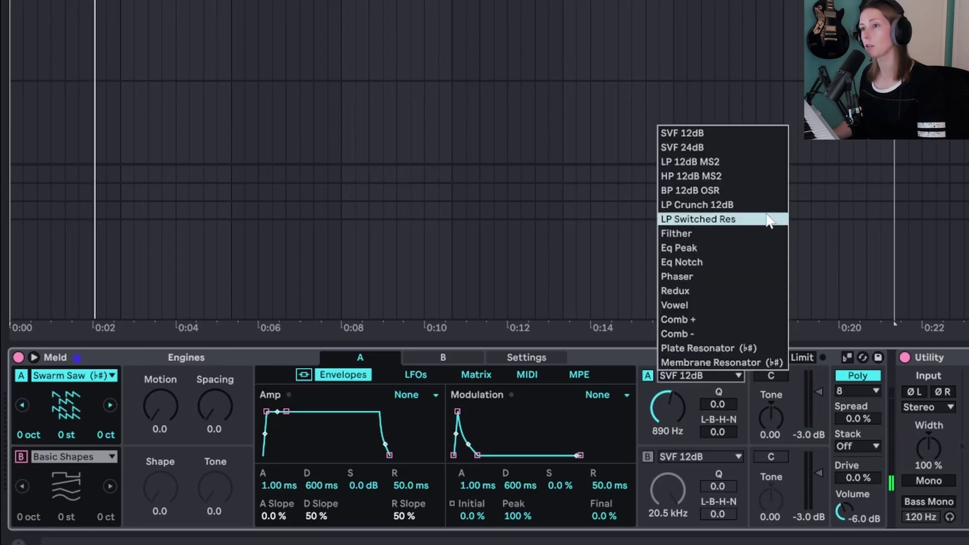
click(715, 151)
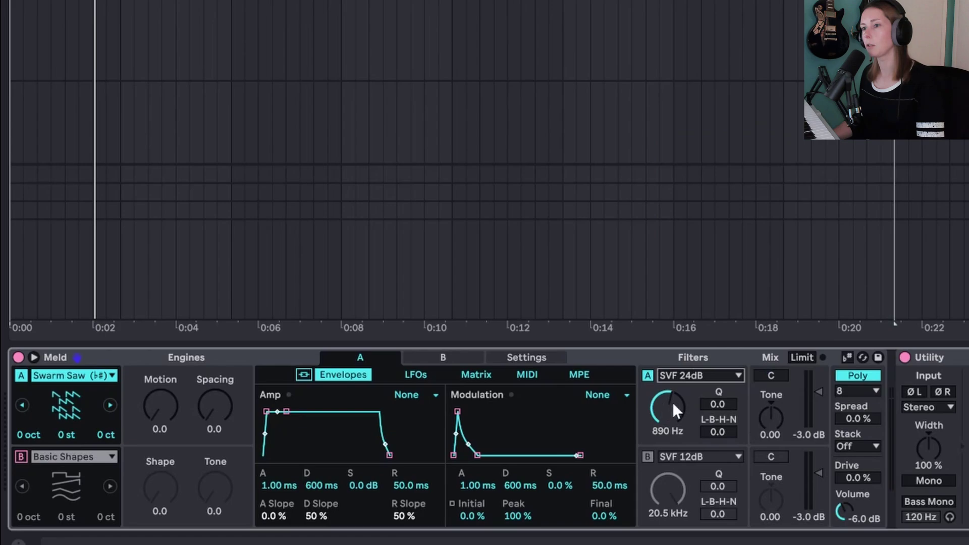
drag(673, 402, 672, 395)
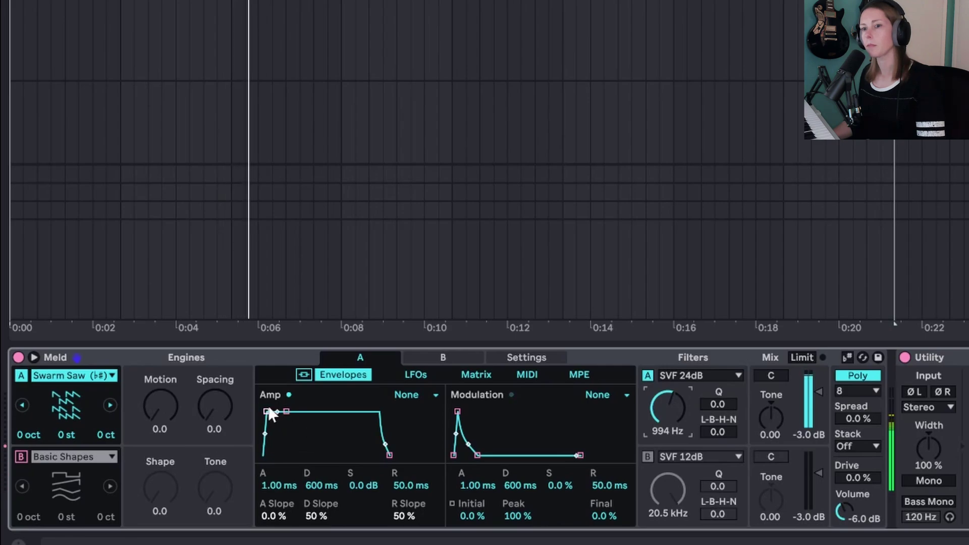
- Shape engine A's amp envelope to about 6.94 ms attack, 678 ms decay, -3.3 dB sustain and 563 ms release
drag(266, 411, 290, 419)
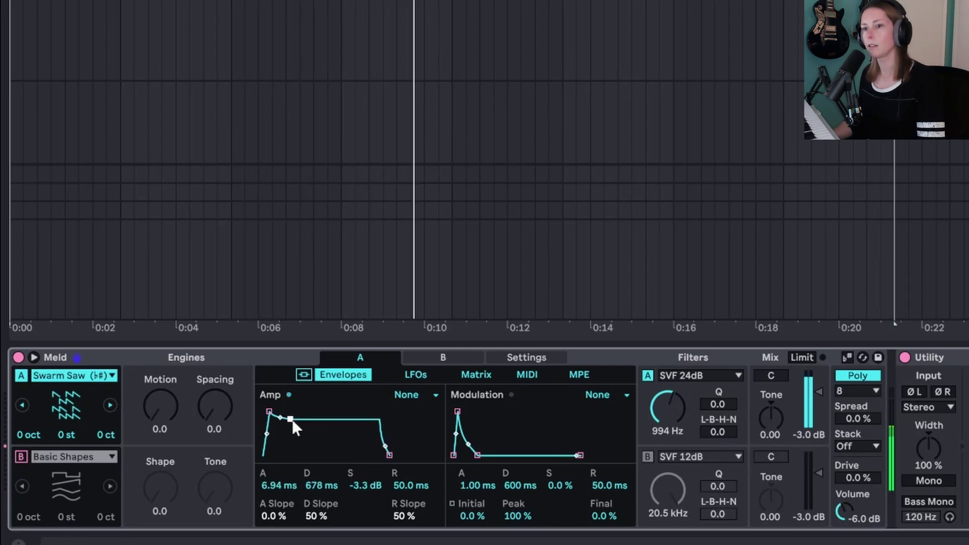
drag(389, 454, 399, 454)
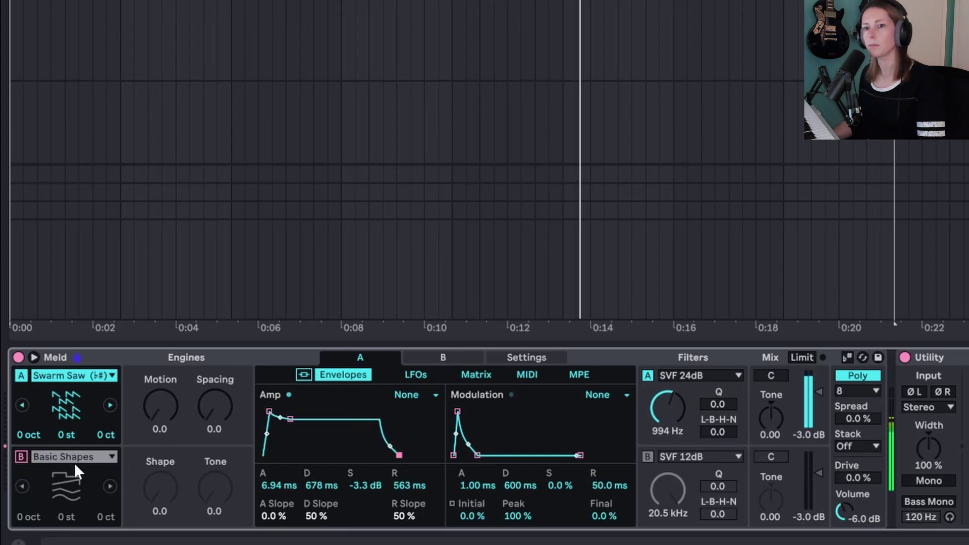
- Enable Meld's engine B as Noisy Shapes with filter frequency about 2.53 kHz, Shape 28.6 and Rough 72.2
click(21, 456)
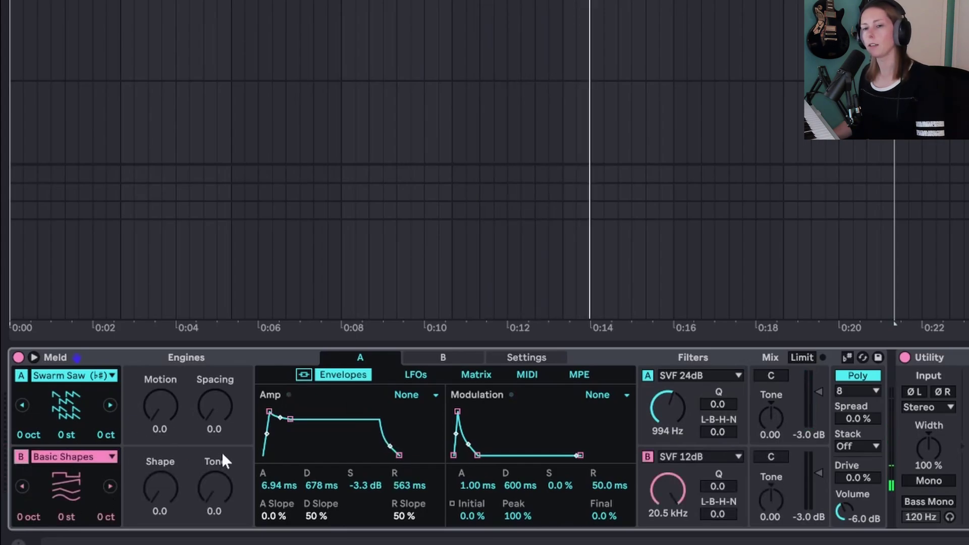
click(71, 458)
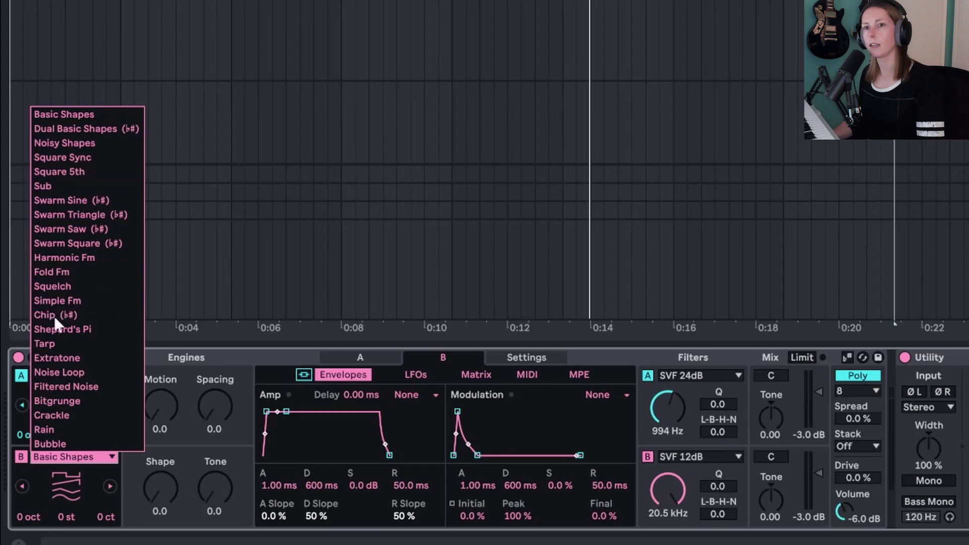
click(100, 144)
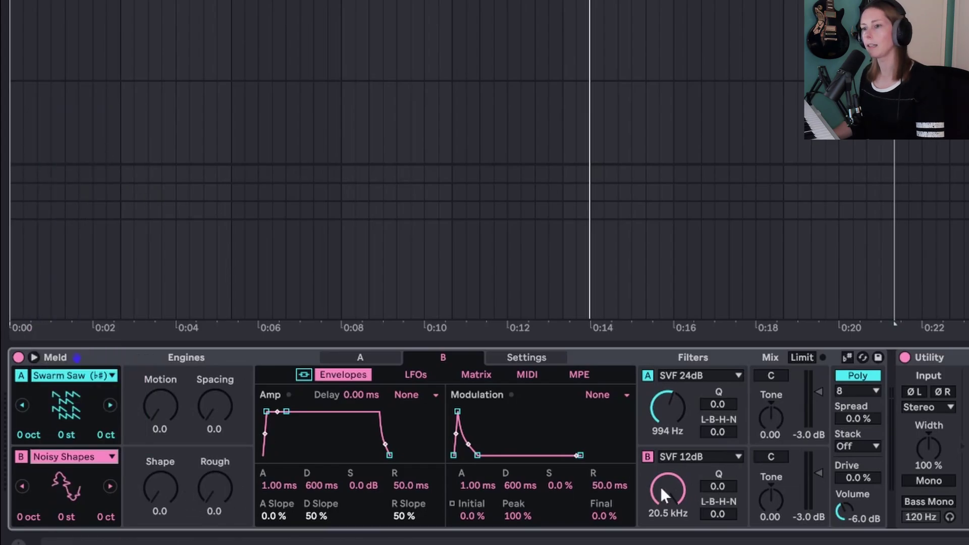
drag(667, 489, 667, 515)
key(space)
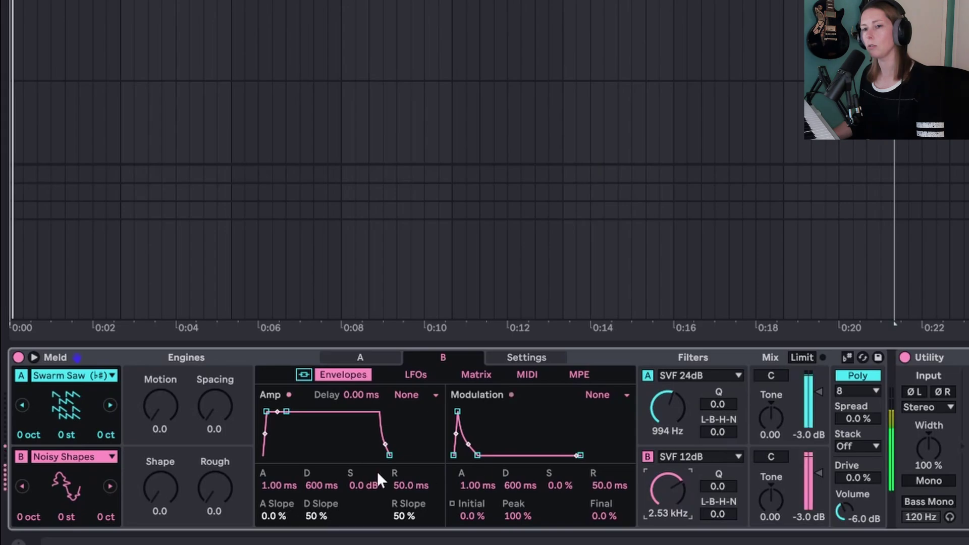
drag(160, 487, 160, 464)
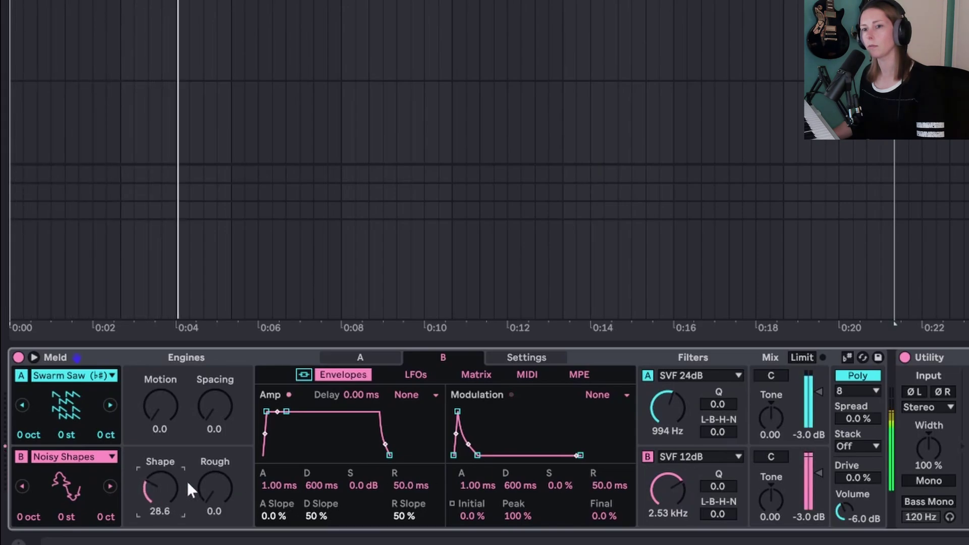
drag(214, 487, 214, 469)
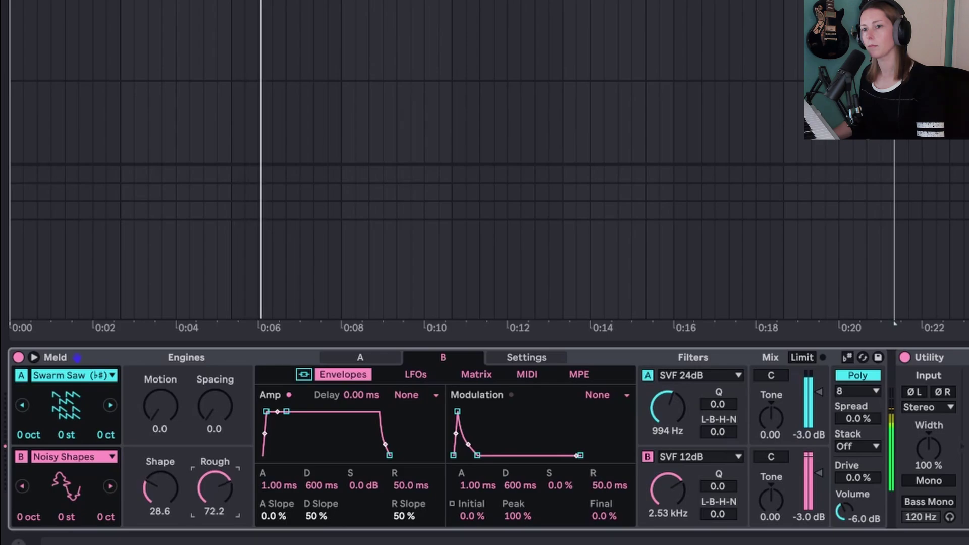
- Adjust Meld's engine B to Shape 31.7 and a filter frequency of about 1.31 kHz
drag(158, 493, 159, 487)
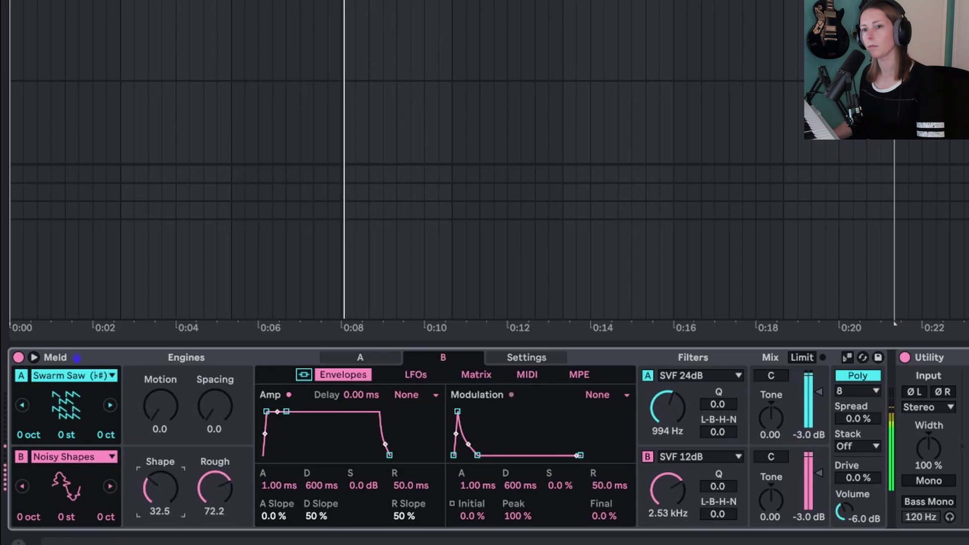
click(668, 490)
drag(667, 490, 667, 500)
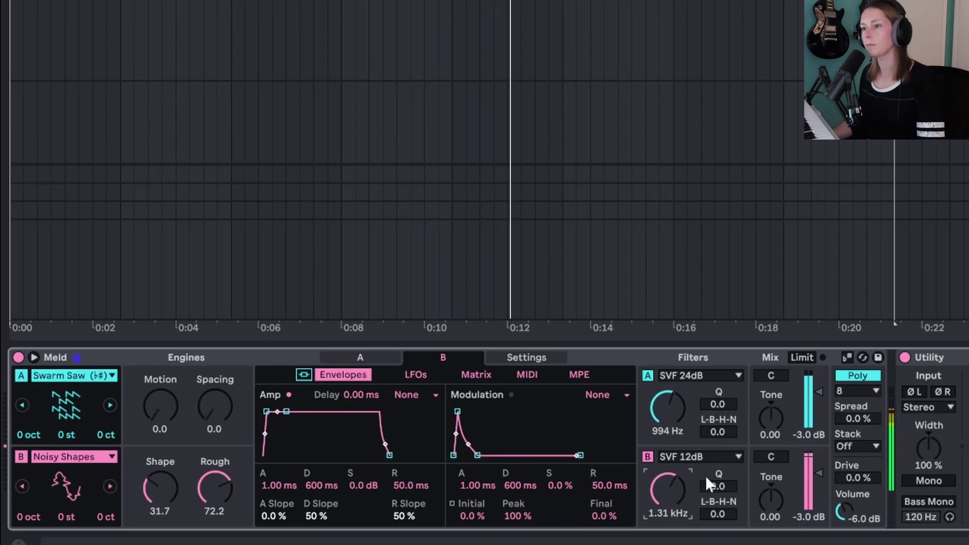
- Set Meld's voice Spread to 15 %, Stack to 2 and Drive to 7.0 %
click(858, 418)
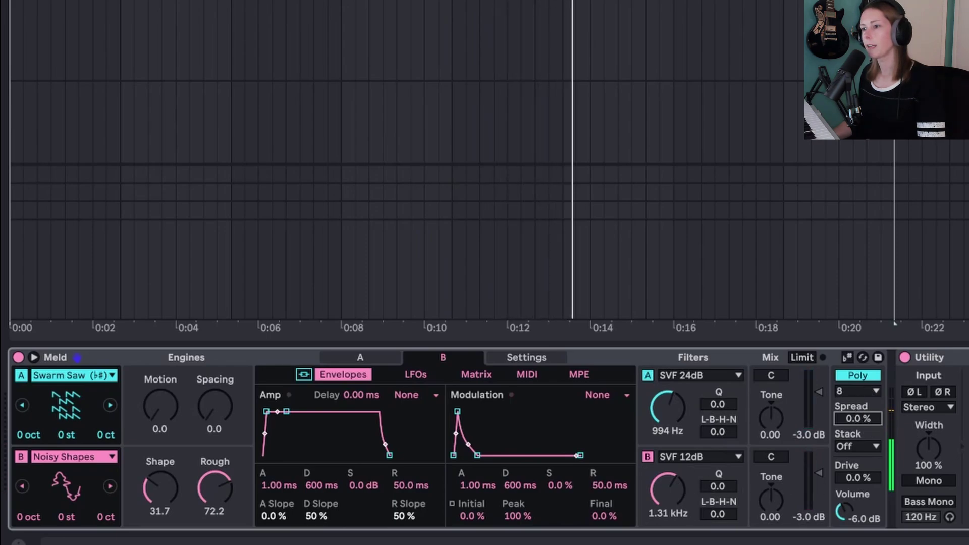
drag(858, 418, 858, 407)
click(865, 446)
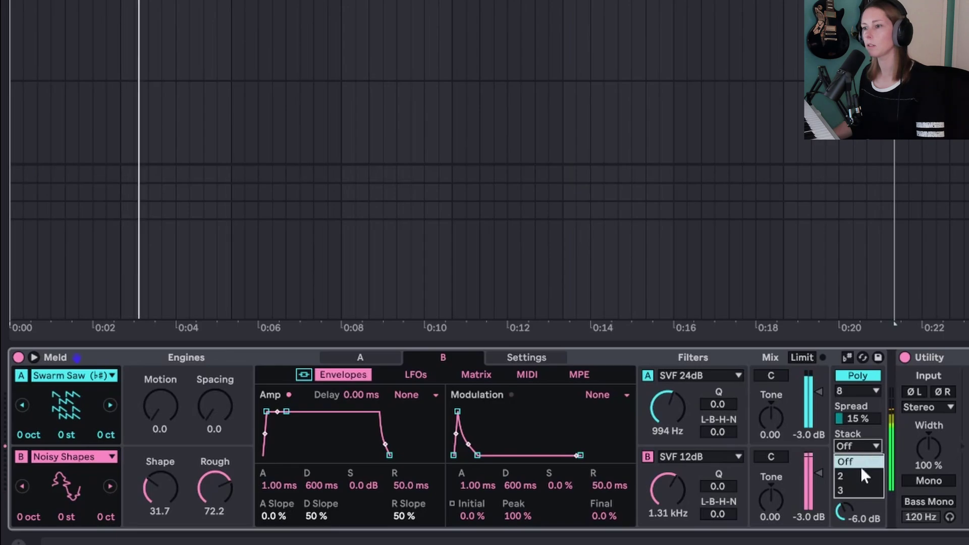
click(864, 462)
drag(865, 480, 865, 472)
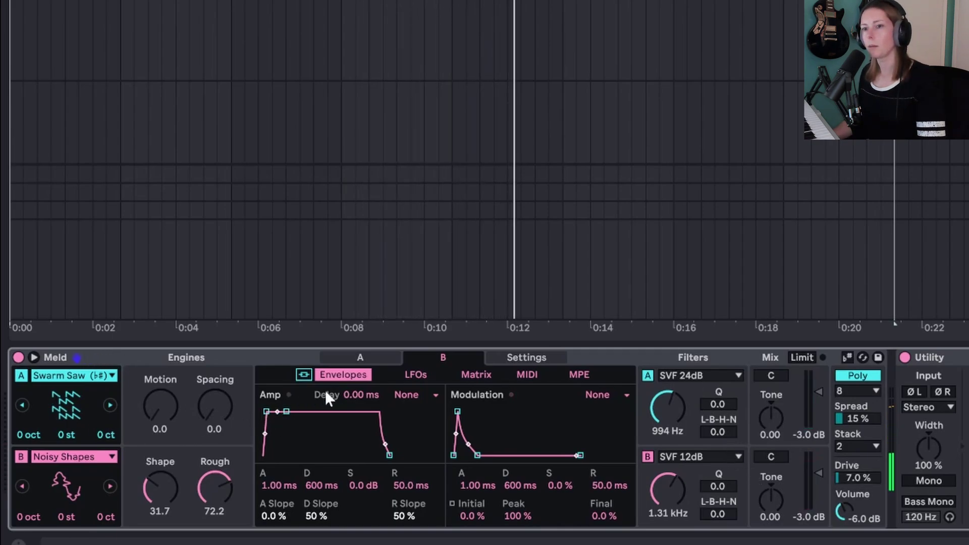
- Link the envelopes of engines A and B, and check engine B's envelopes
click(78, 376)
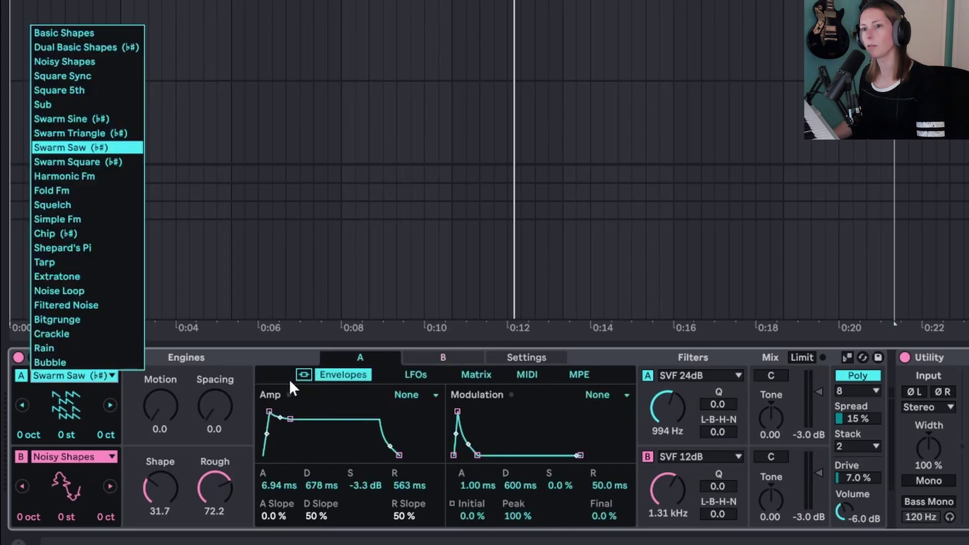
click(301, 373)
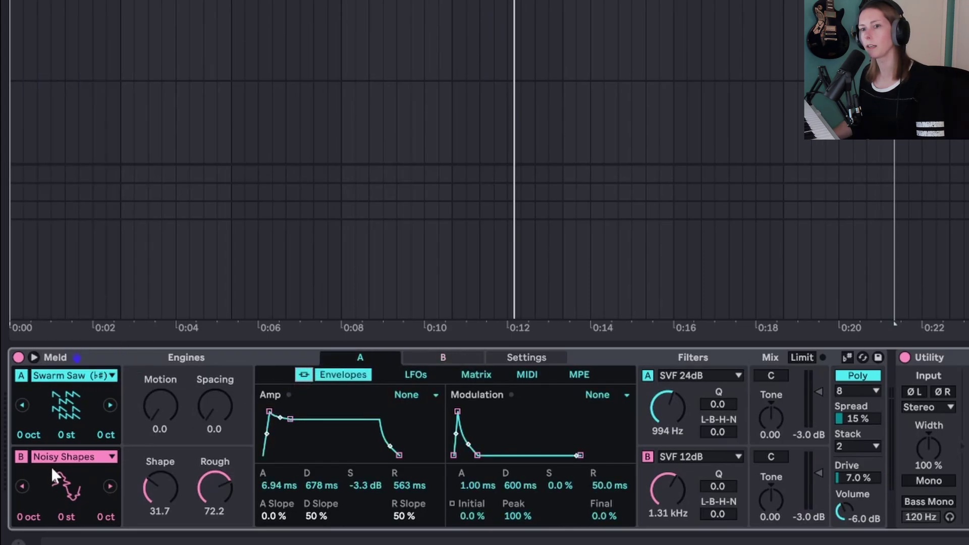
click(66, 456)
click(216, 432)
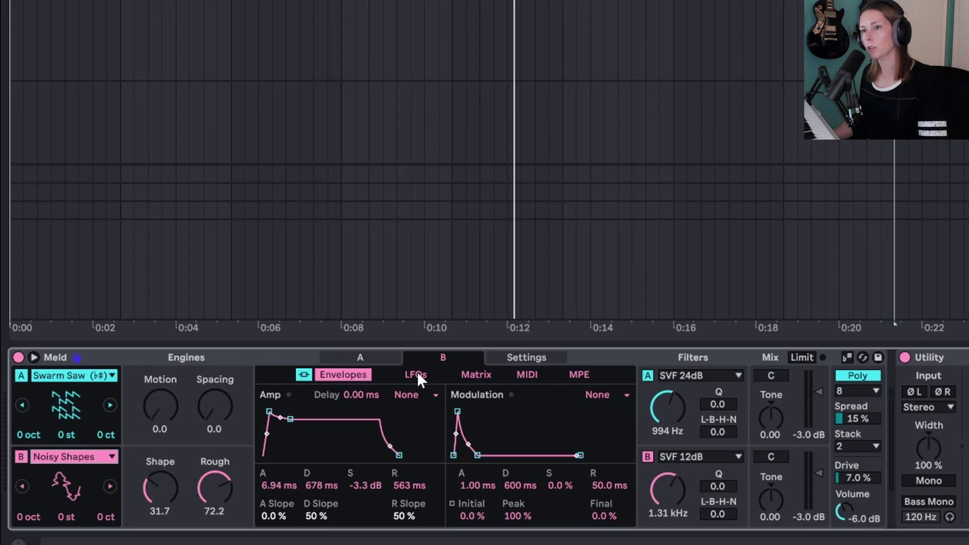
- Set the attack of the linked modulation envelope to about 376 ms
mouse_move(458, 412)
mouse_down()
mouse_move(468, 411)
mouse_move(453, 411)
mouse_up()
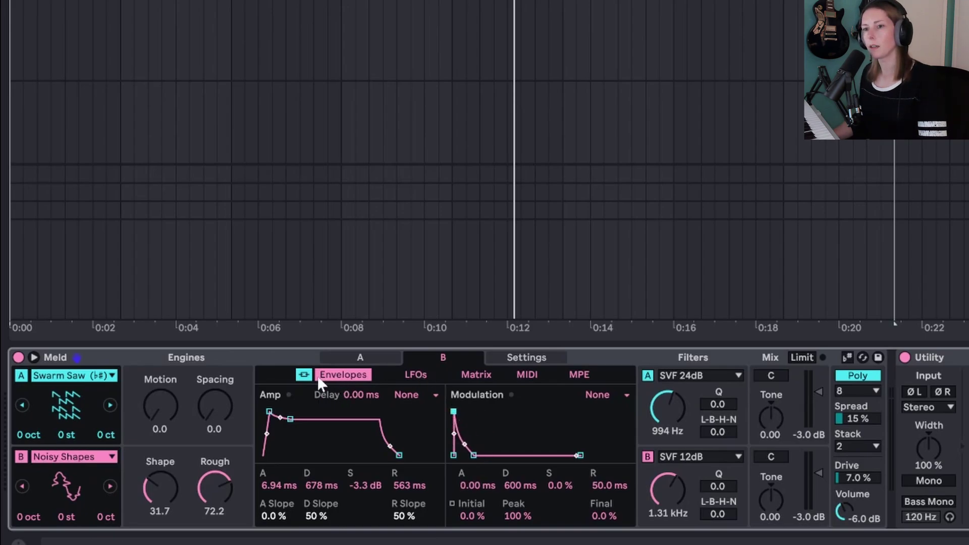
click(381, 360)
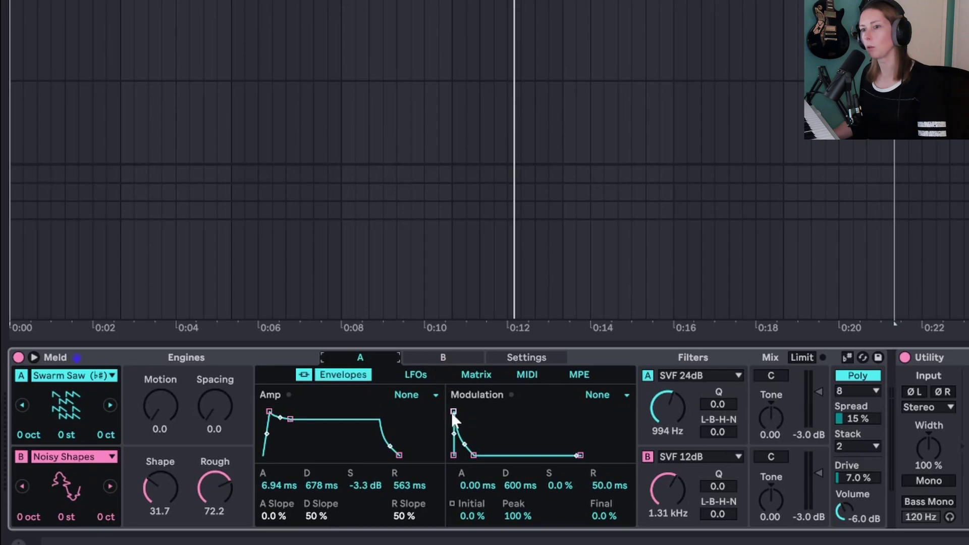
drag(454, 411, 472, 411)
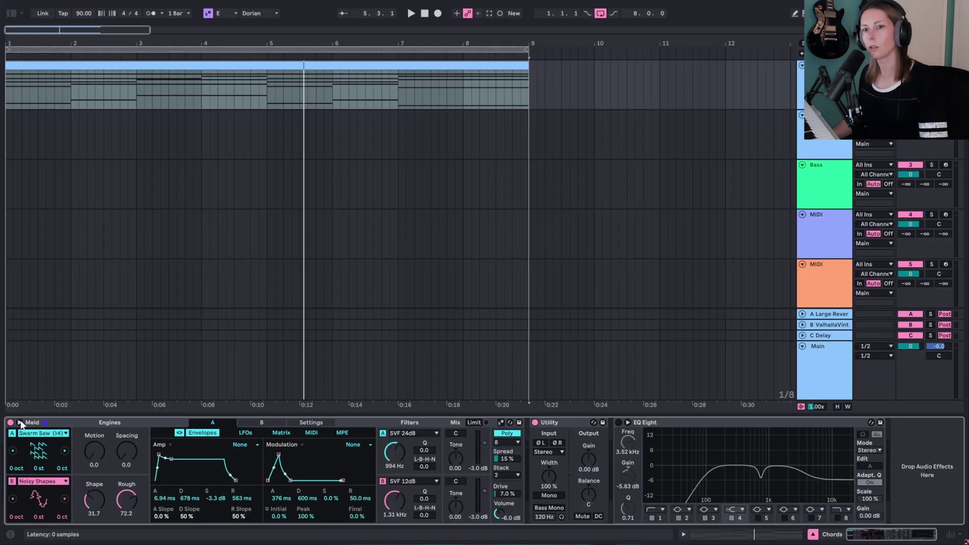
- Expand Meld's modulation matrix and route engine A's M Env to Filter Freq at 17, auditioning with engine B off
click(34, 357)
drag(316, 353, 317, 137)
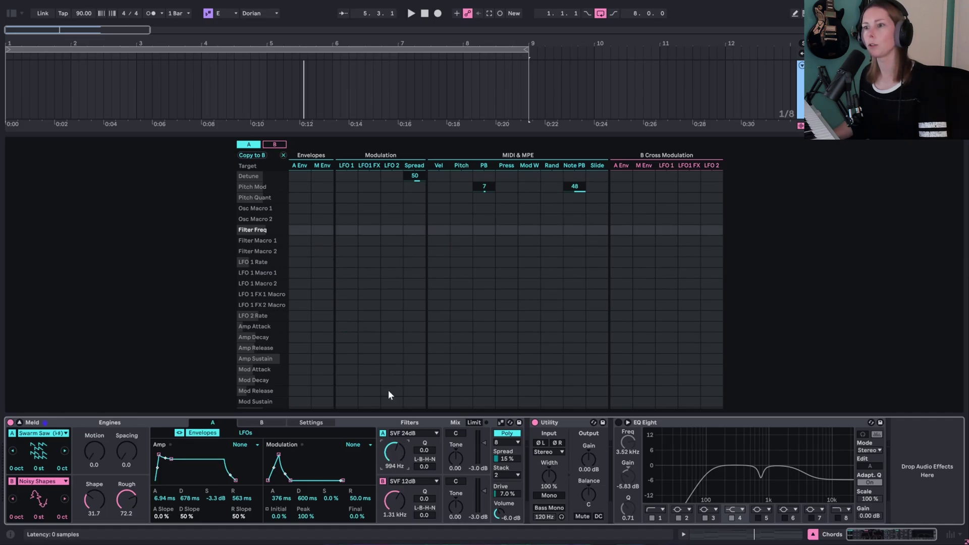
click(12, 481)
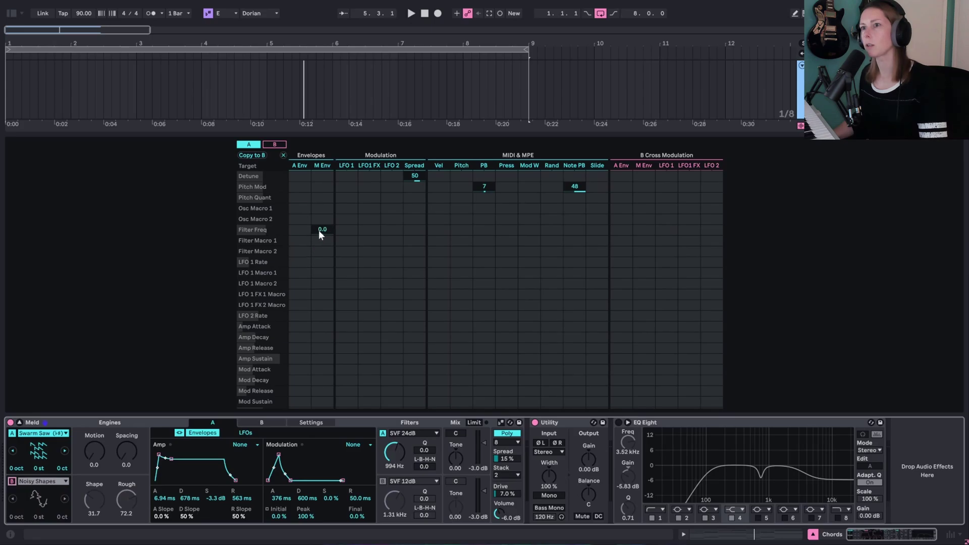
drag(319, 230, 319, 208)
key(space)
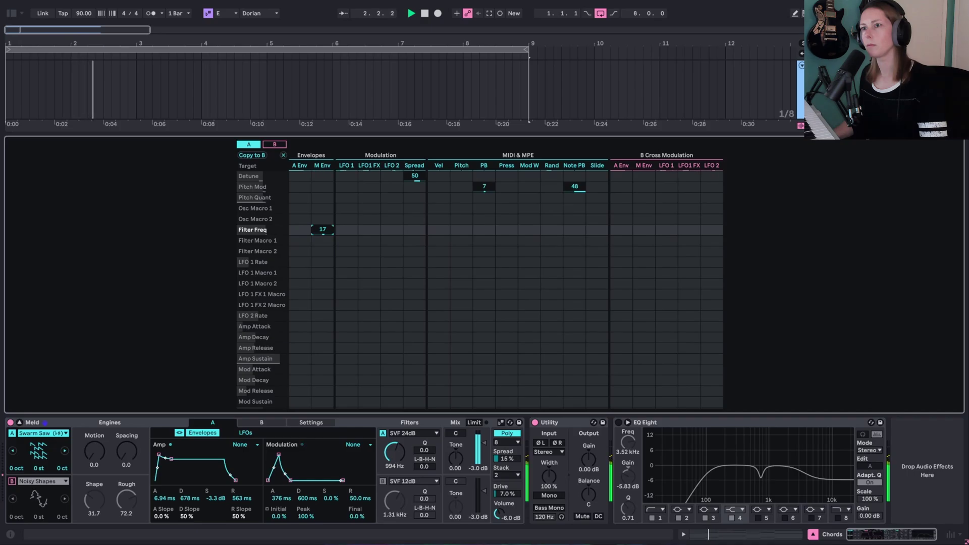
- Set the modulation envelope to about 1.32 s attack and 960 ms decay, and engine A's filter frequency to about 573 Hz during playback
drag(279, 455, 282, 454)
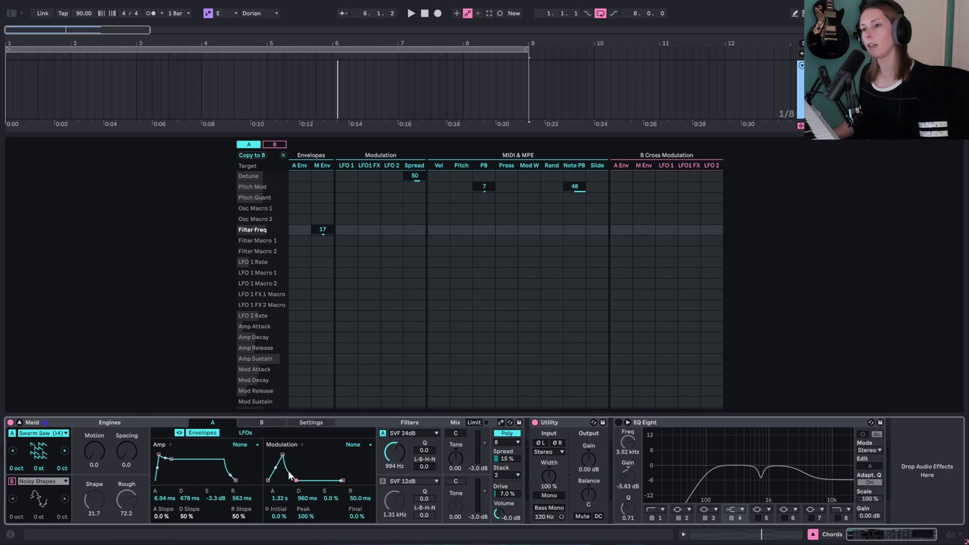
key(space)
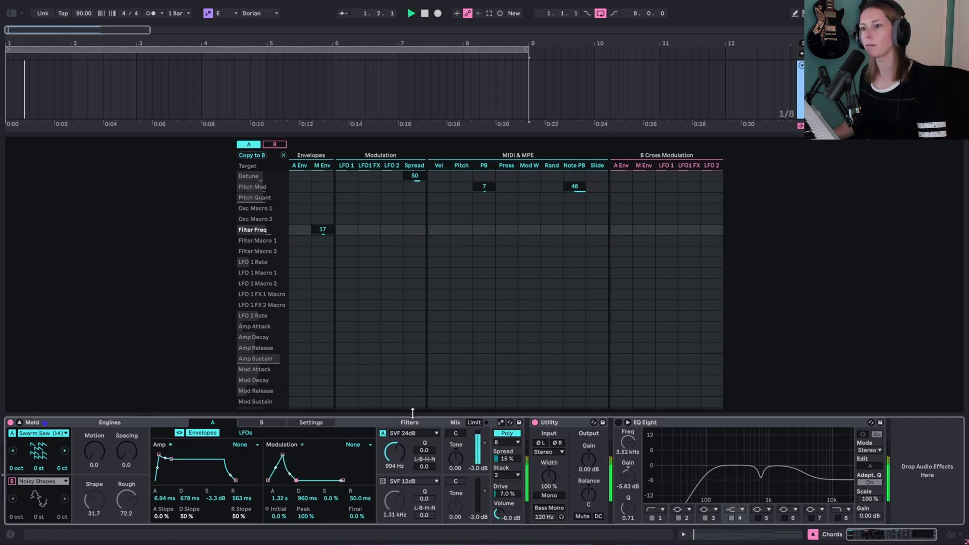
drag(393, 458, 393, 466)
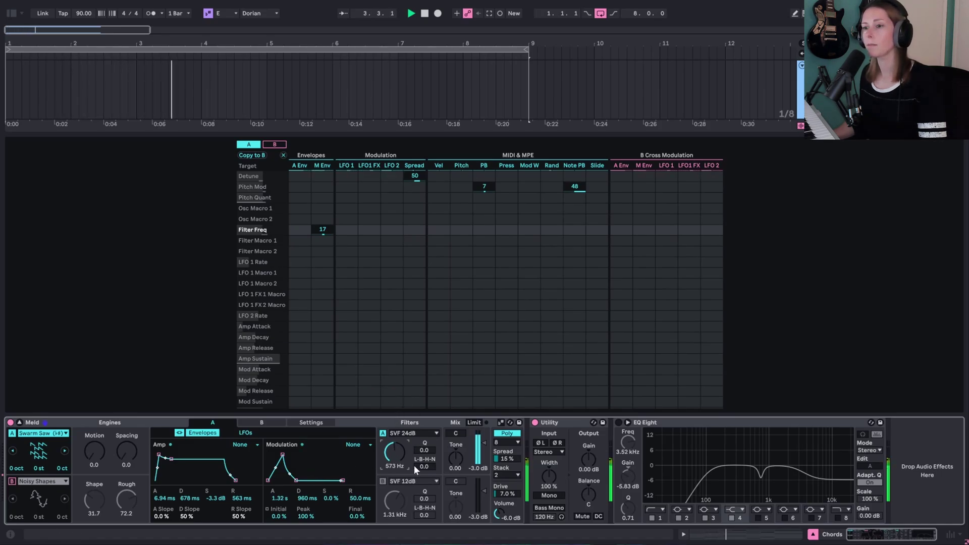
- Turn engine B back on, with its filter at about 573 Hz and modulated by engine A's M Env at 17
click(11, 481)
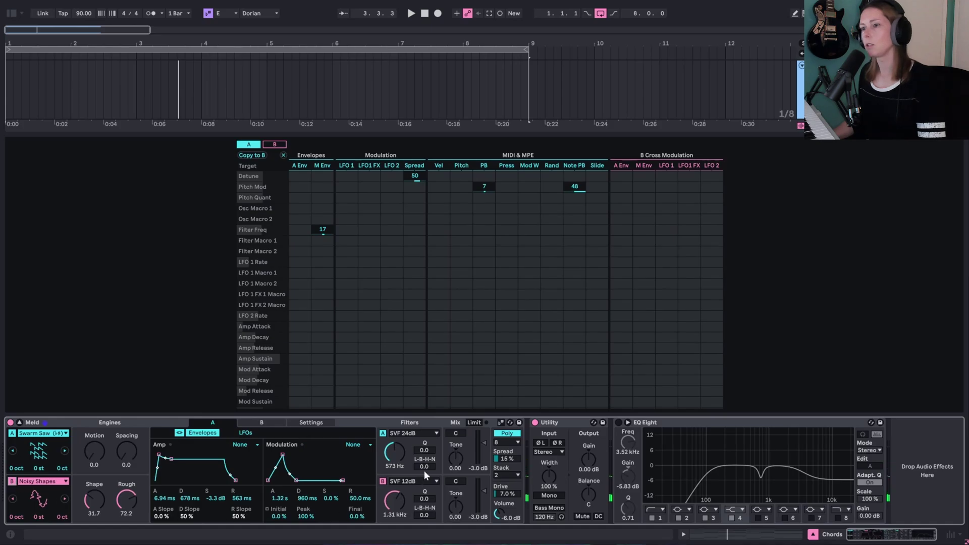
click(261, 422)
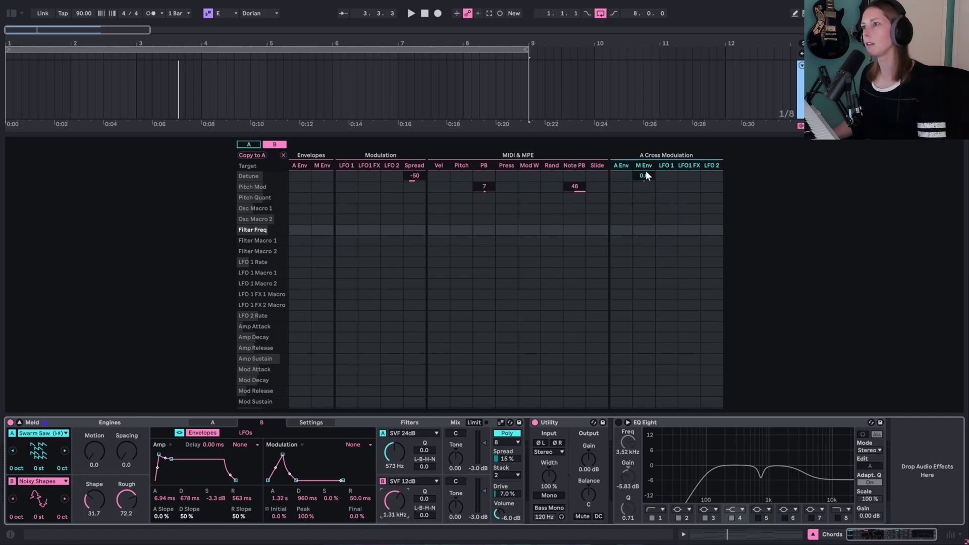
click(234, 423)
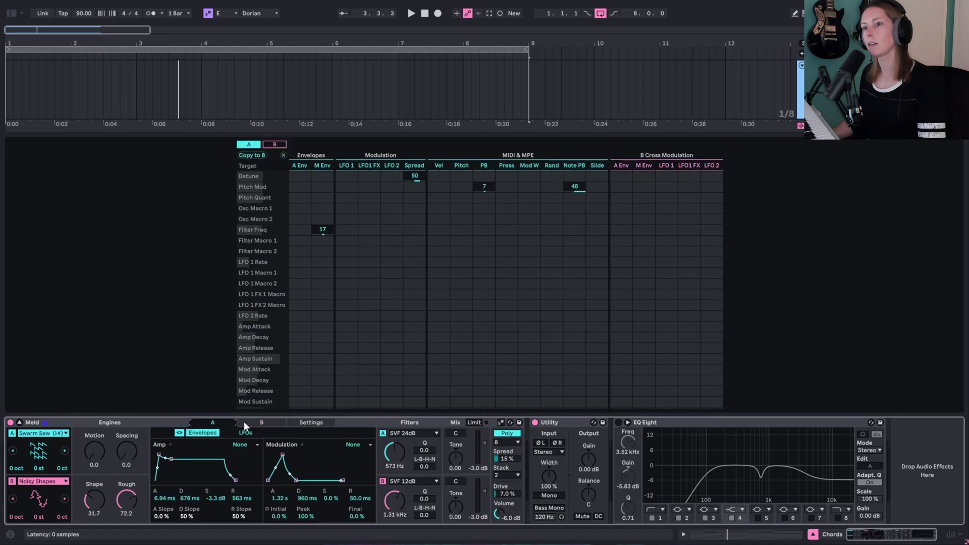
click(256, 421)
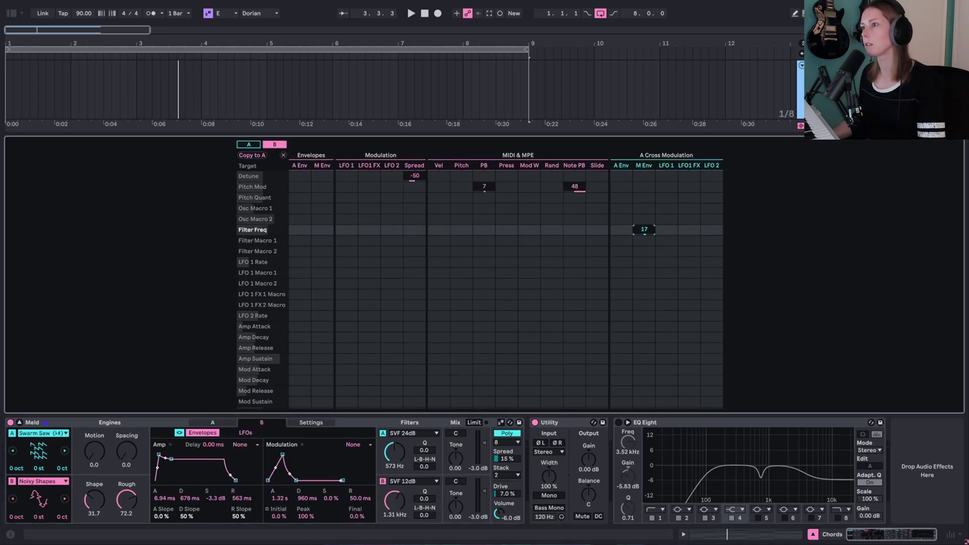
key(space)
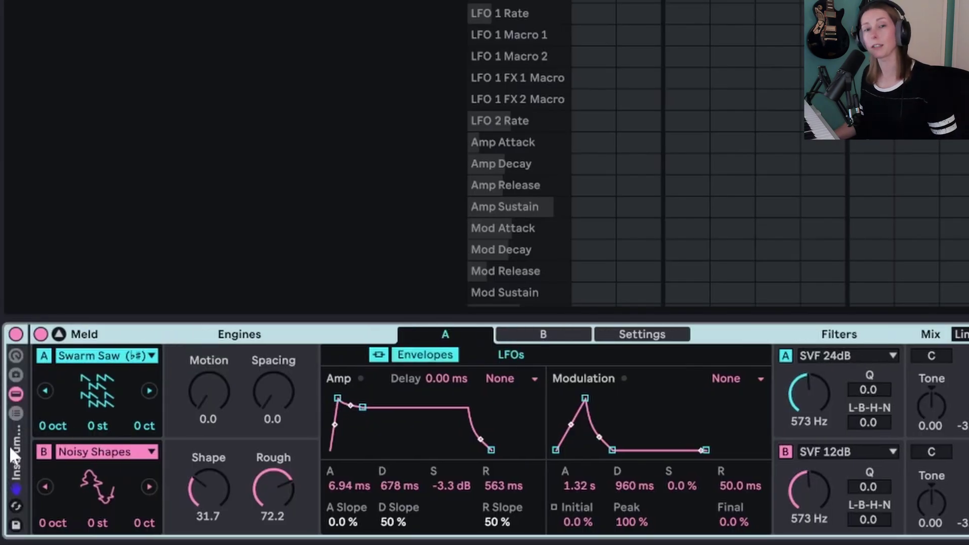
- Show the Instrument Rack's chain list and macros, and map both engines' filter frequencies to Macro 1
click(13, 413)
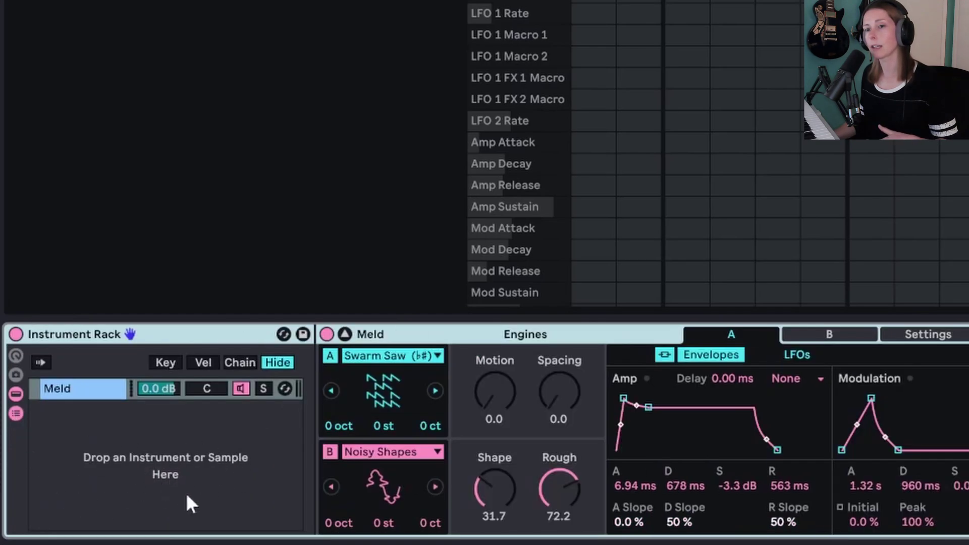
click(11, 357)
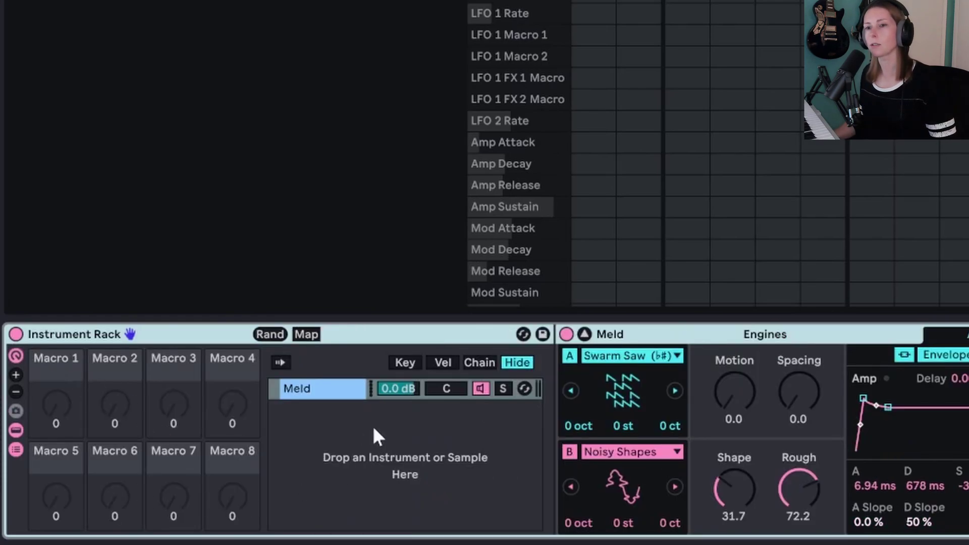
click(307, 334)
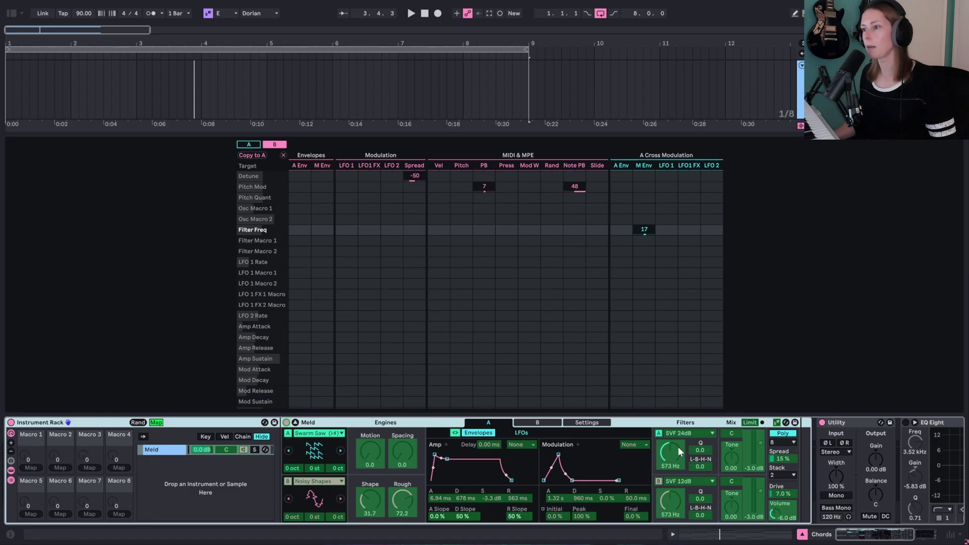
click(673, 447)
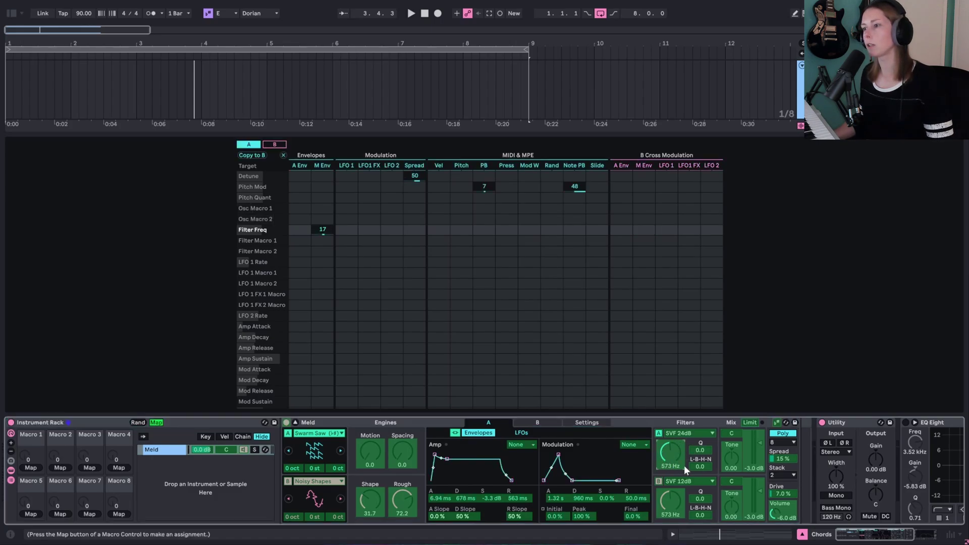
click(31, 467)
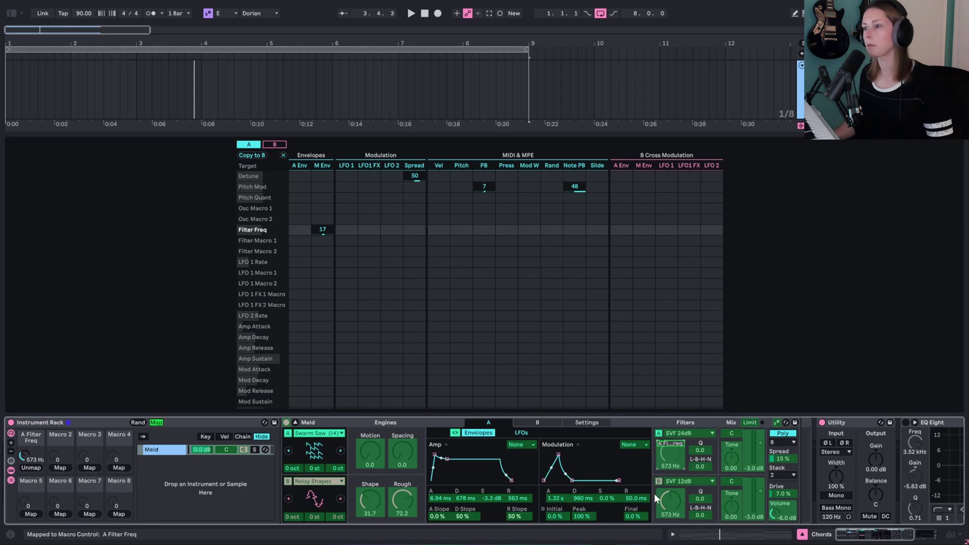
click(665, 499)
click(38, 469)
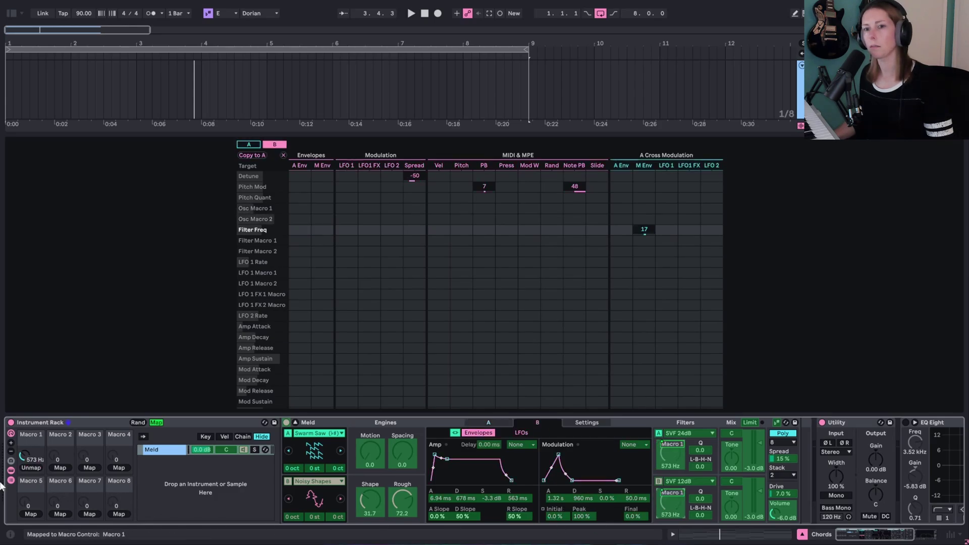
click(156, 422)
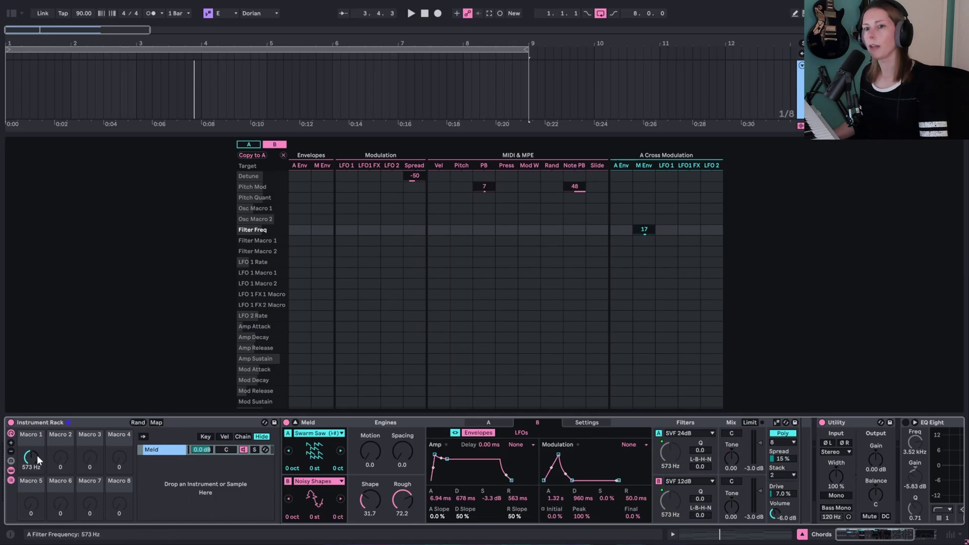
- Sweep Macro 1 during playback and leave both filter frequencies at about 501 Hz
mouse_move(31, 458)
mouse_down()
mouse_move(31, 490)
mouse_move(30, 429)
mouse_move(31, 472)
mouse_up()
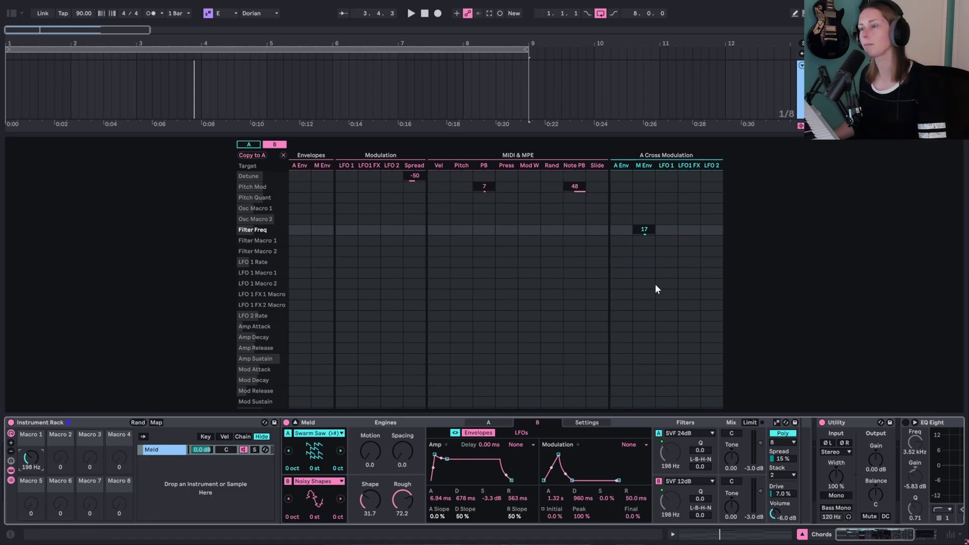
key(space)
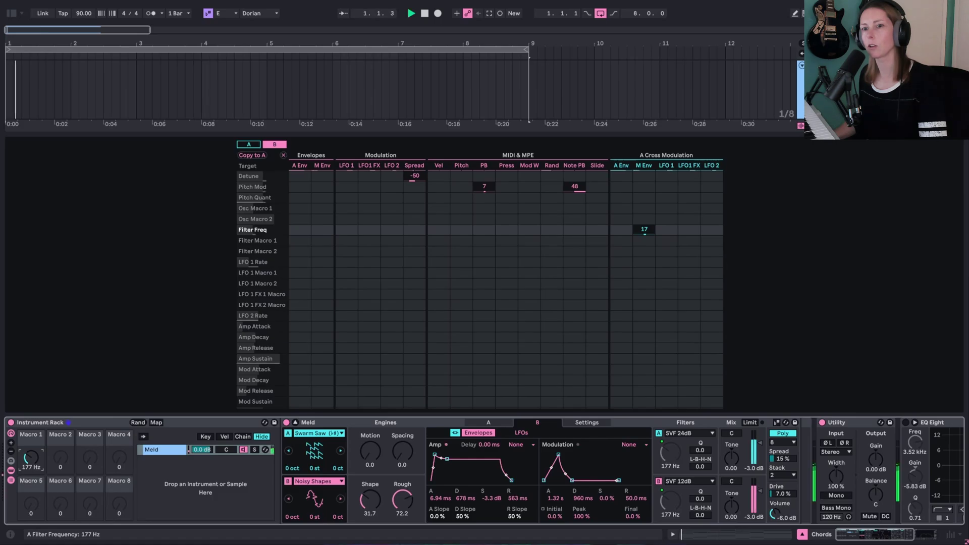
drag(31, 456, 31, 447)
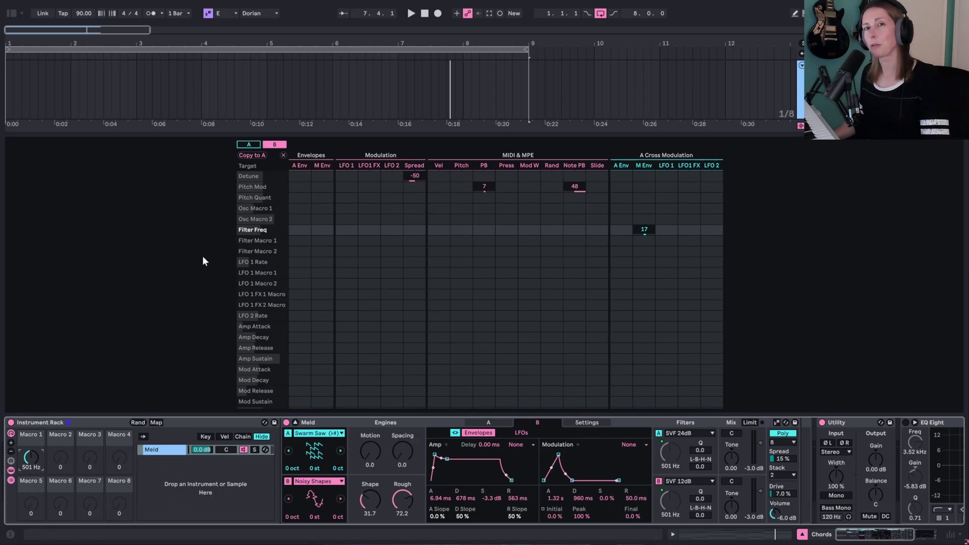
- Set the rate of engine A's LFO 1 to about 0.56 Hz
scroll(303, 470, right, 5)
click(218, 422)
click(256, 433)
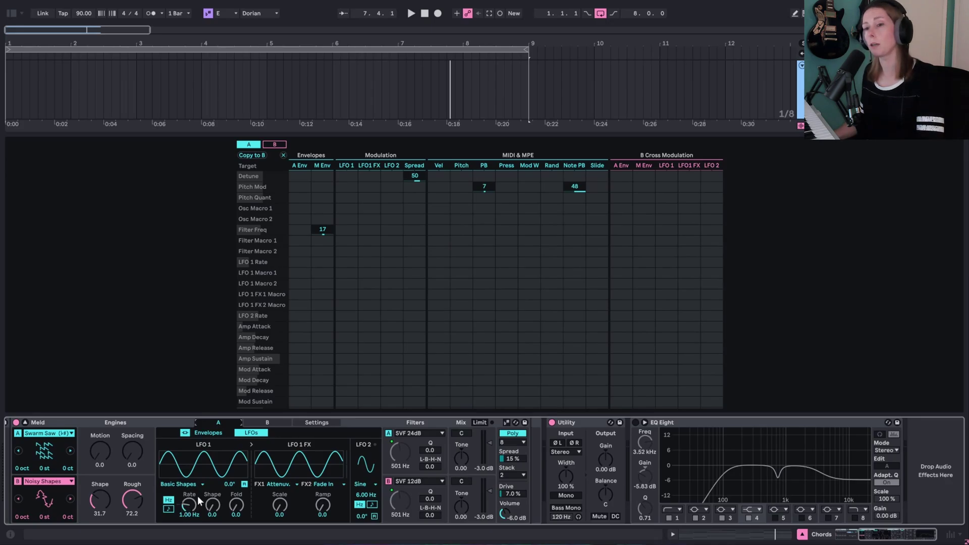
drag(198, 495, 197, 512)
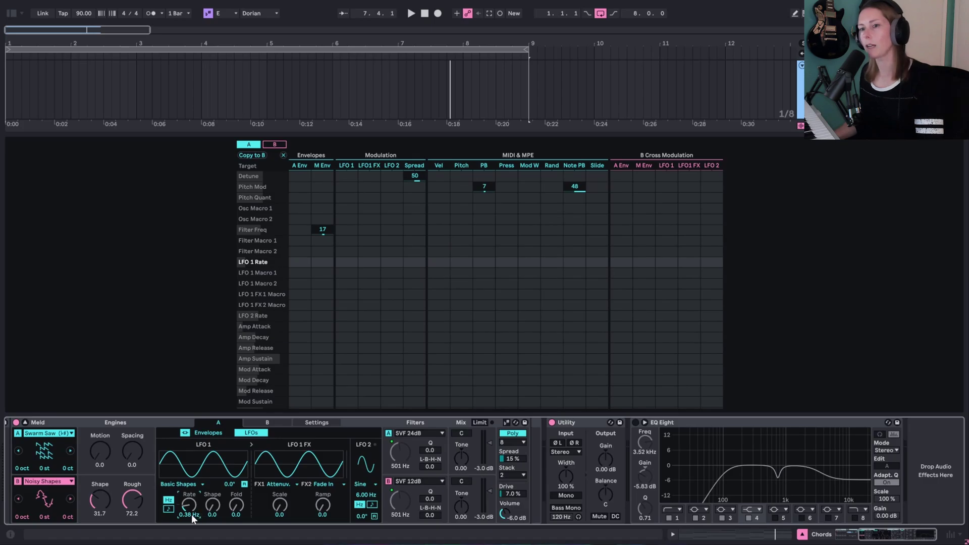
drag(192, 513, 191, 506)
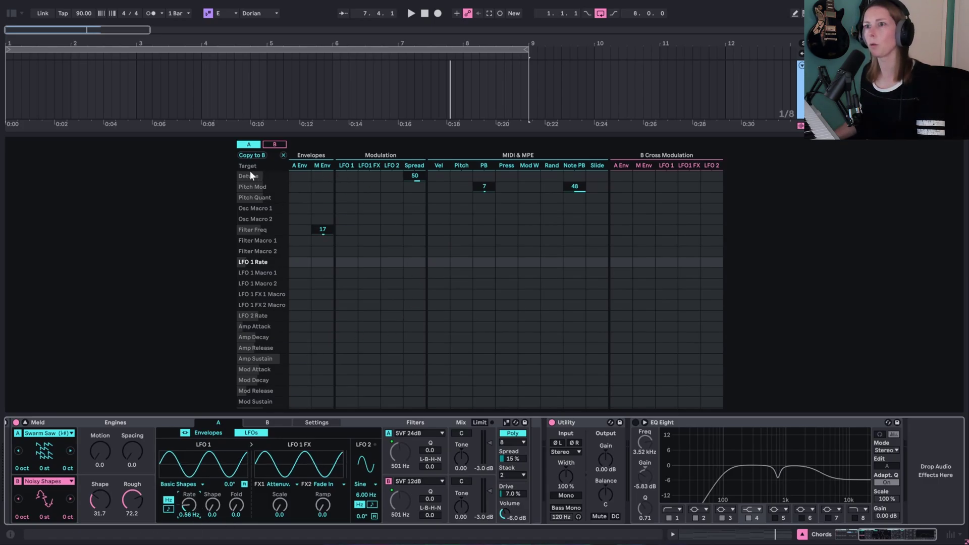
- Modulate both engines' Detune with engine A's LFO 1, using an amount of 17 for engine A, and audition it
drag(346, 176, 346, 170)
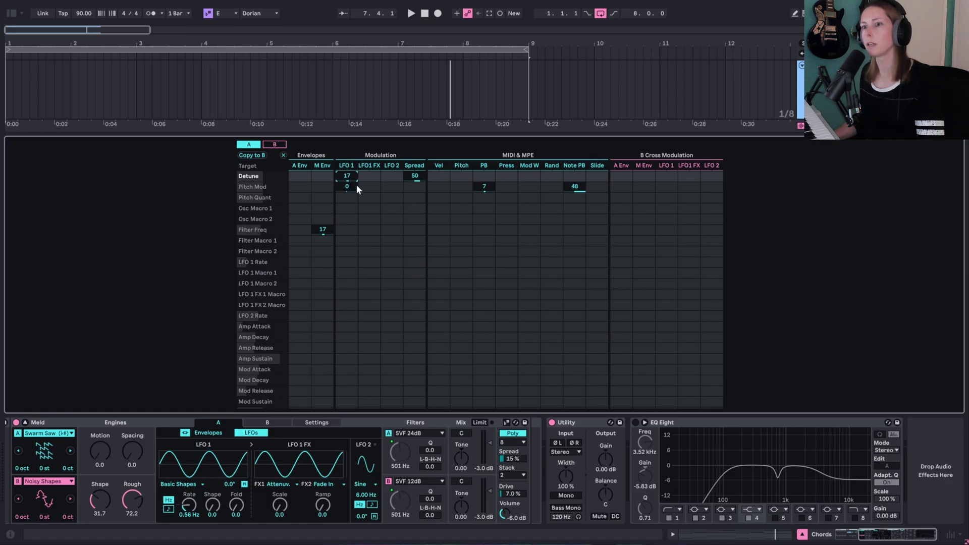
key(space)
click(276, 145)
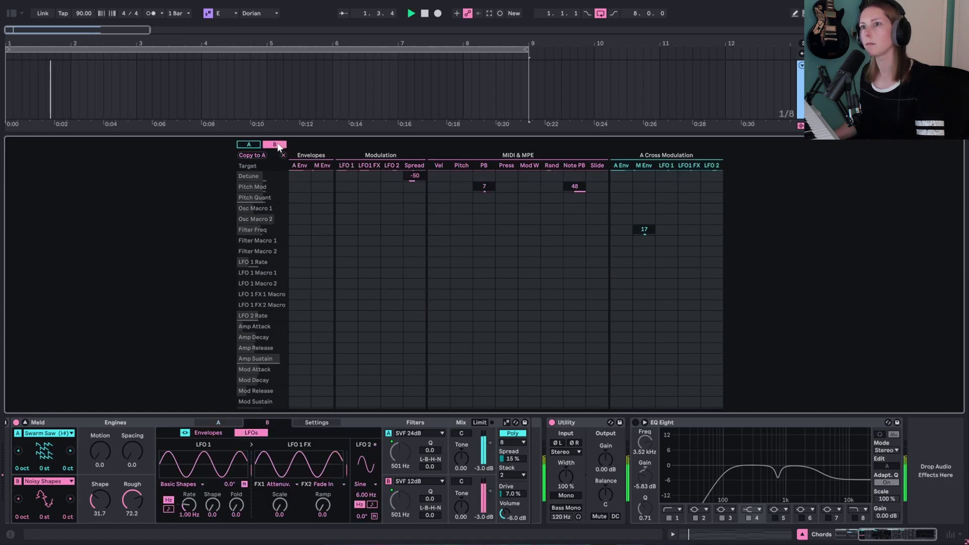
drag(673, 175, 674, 166)
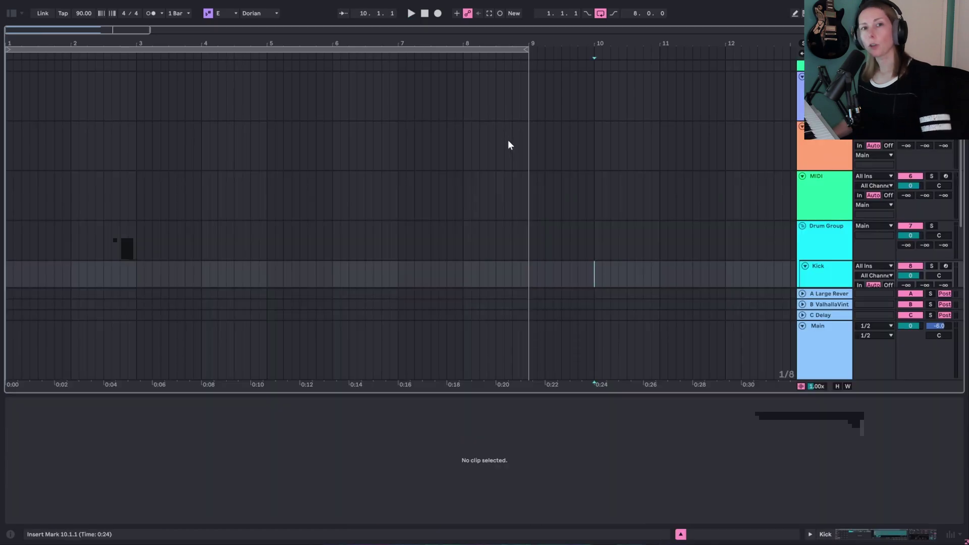
- Create an empty eight-bar MIDI clip on the Kick track, from bar 1 to bar 9
scroll(666, 174, down, 5)
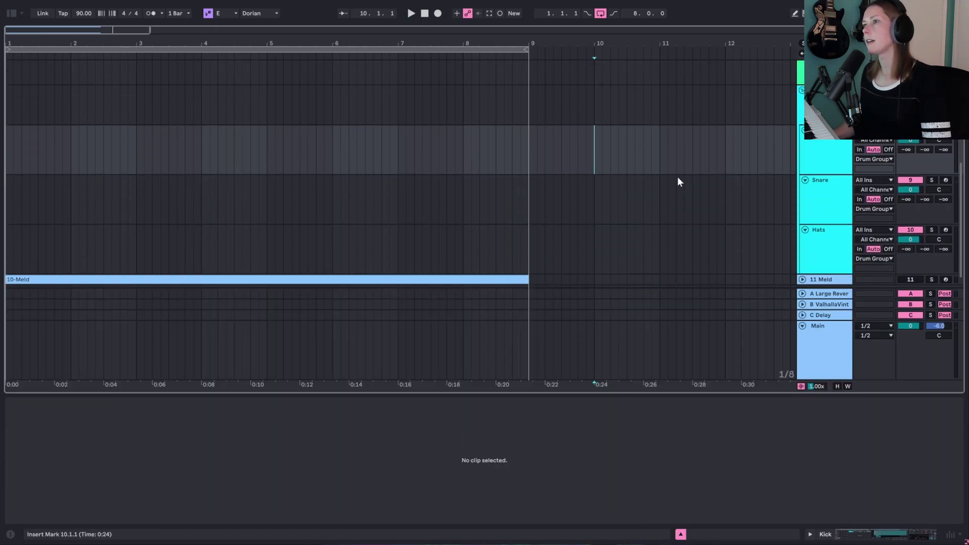
scroll(836, 160, up, 1)
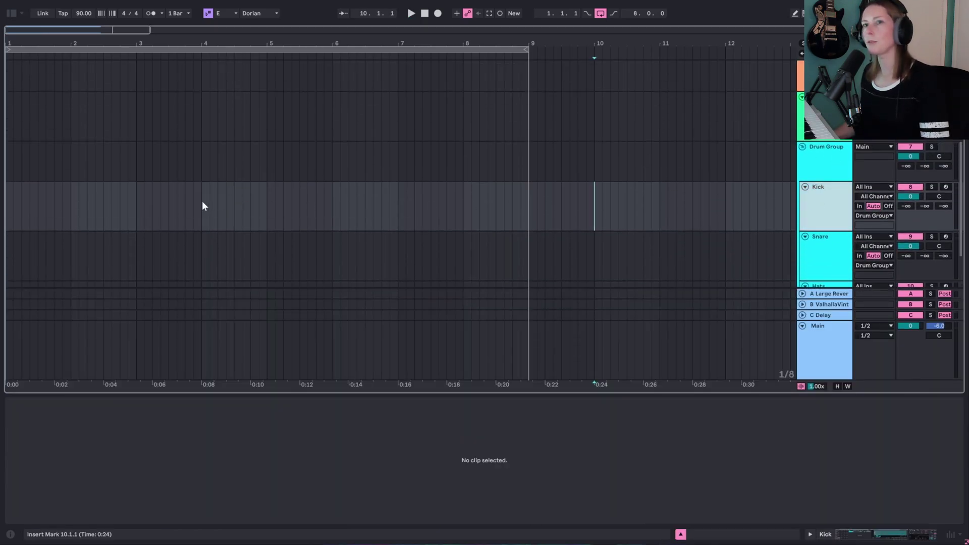
click(137, 209)
drag(6, 214, 523, 215)
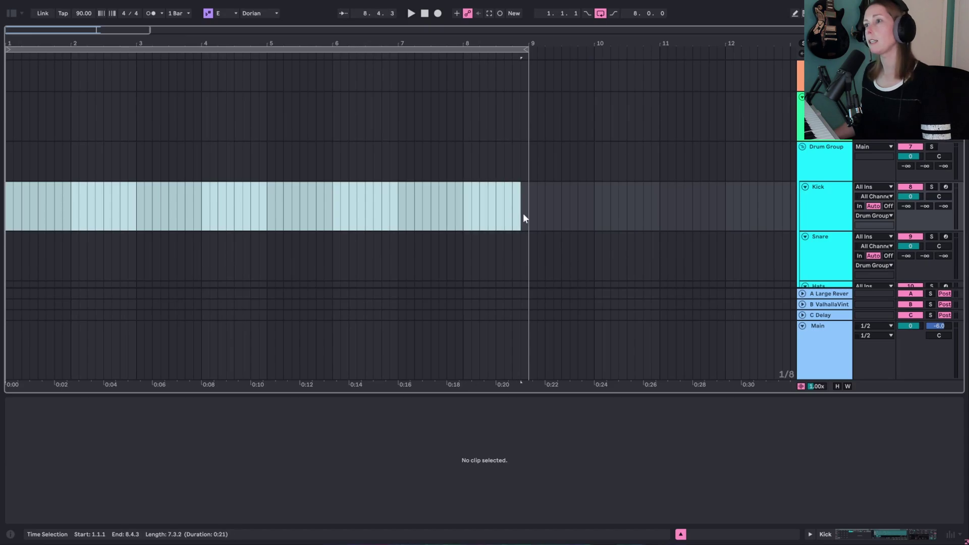
key(ctrl+shift+m)
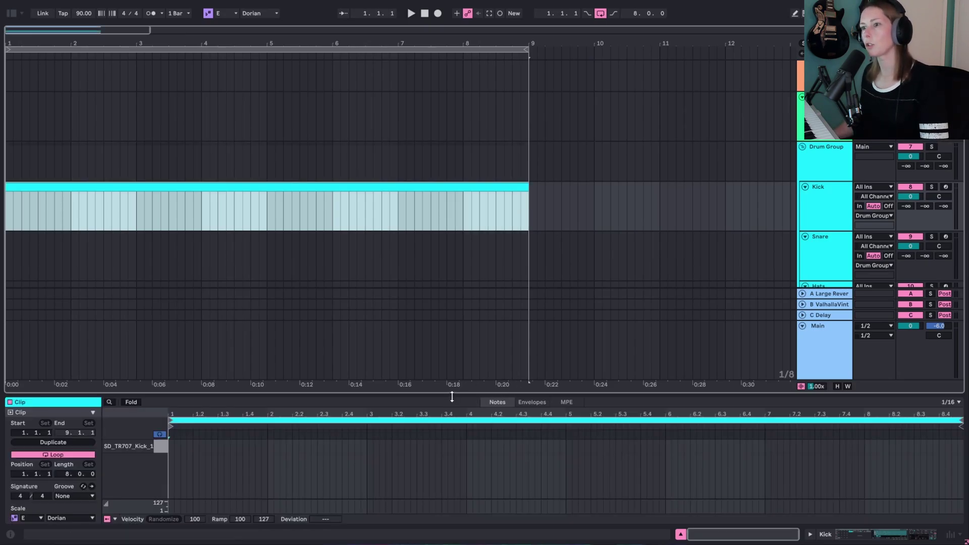
- Set the kick clip's grid to 1/4 and draw a kick note on every beat of all eight bars
drag(452, 397, 450, 207)
click(200, 267)
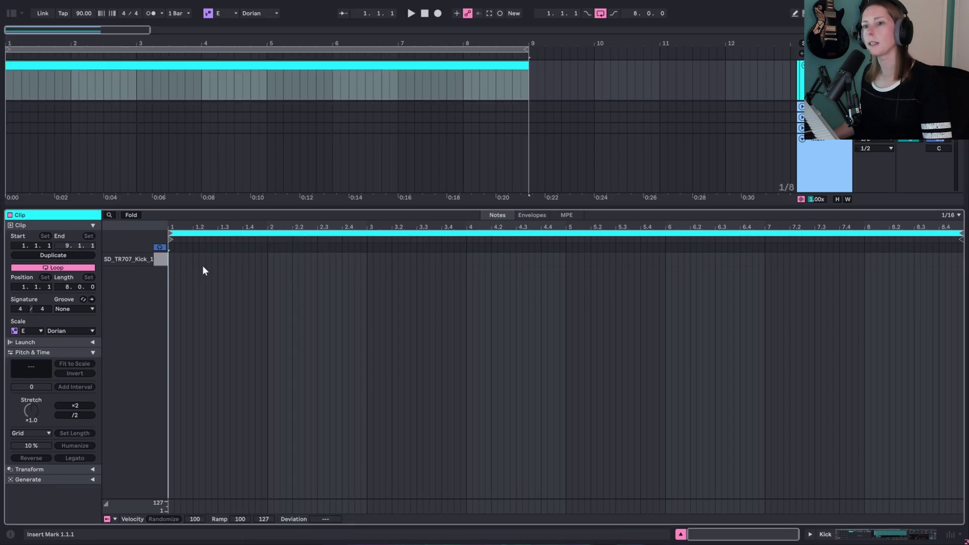
right_click(341, 362)
click(358, 292)
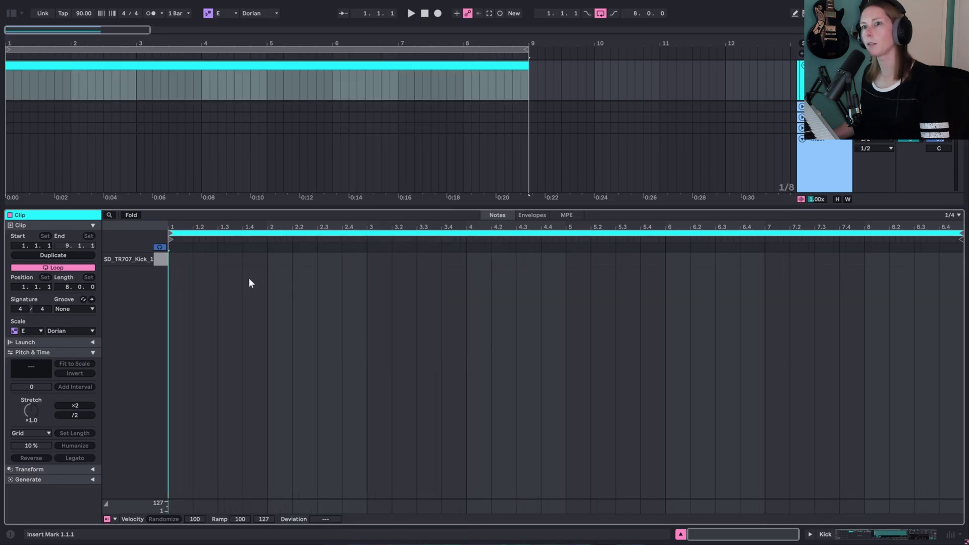
drag(185, 259, 955, 248)
- Play the loop and set the Kick track's volume to about -5.4 dB
key(space)
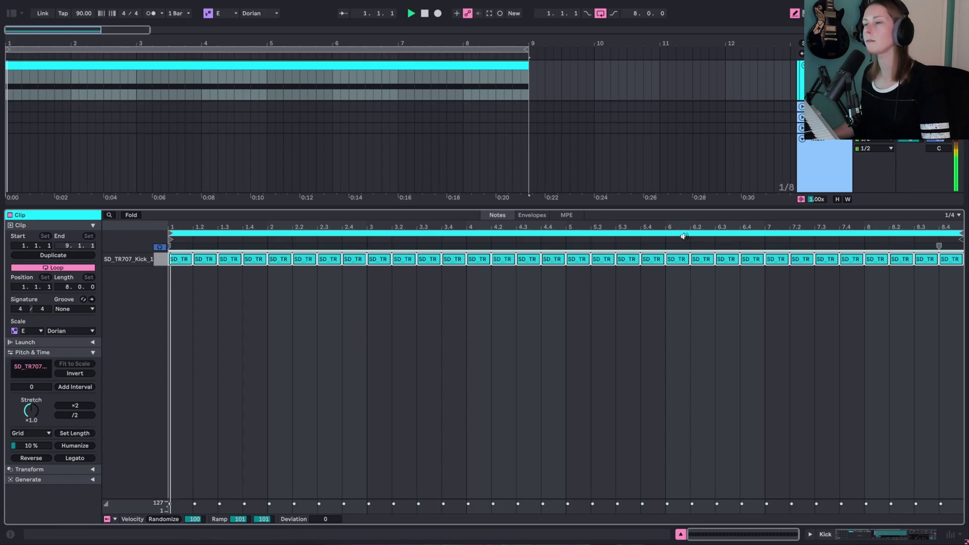
drag(692, 214, 692, 338)
scroll(750, 244, up, 2)
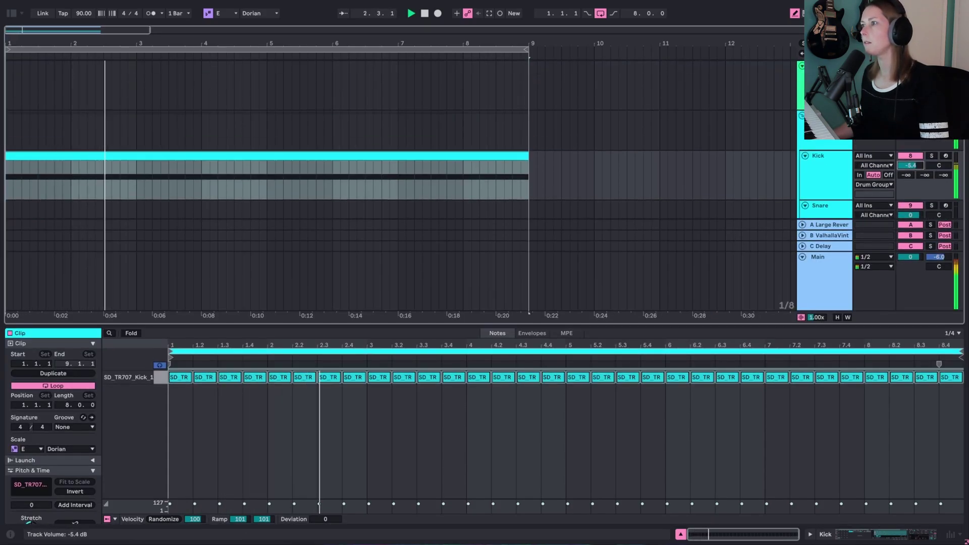
- Create a one-bar Snare clip at bar 1 with hits on beats 2 and 4, and extend it to eight bars
scroll(739, 198, down, 2)
click(740, 199)
click(369, 181)
key(space)
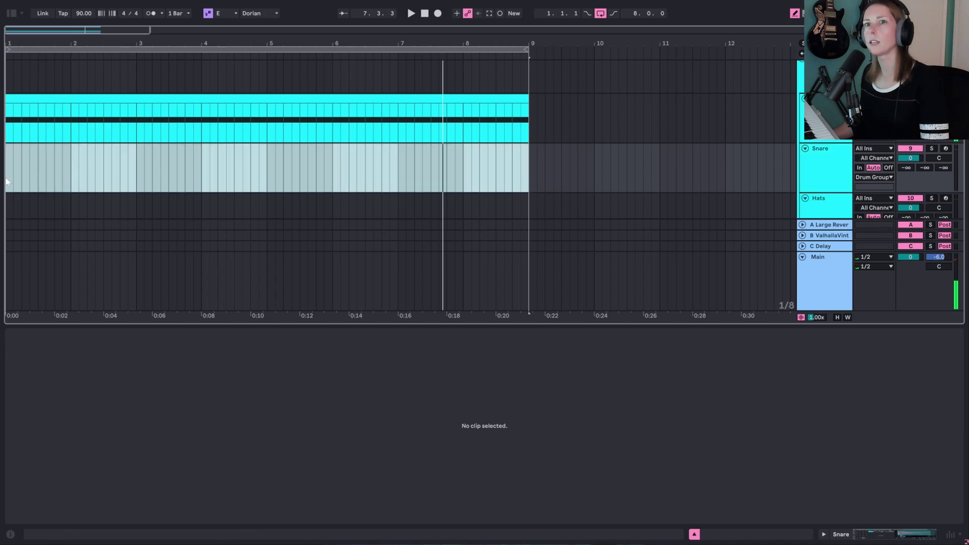
double_click(5, 178)
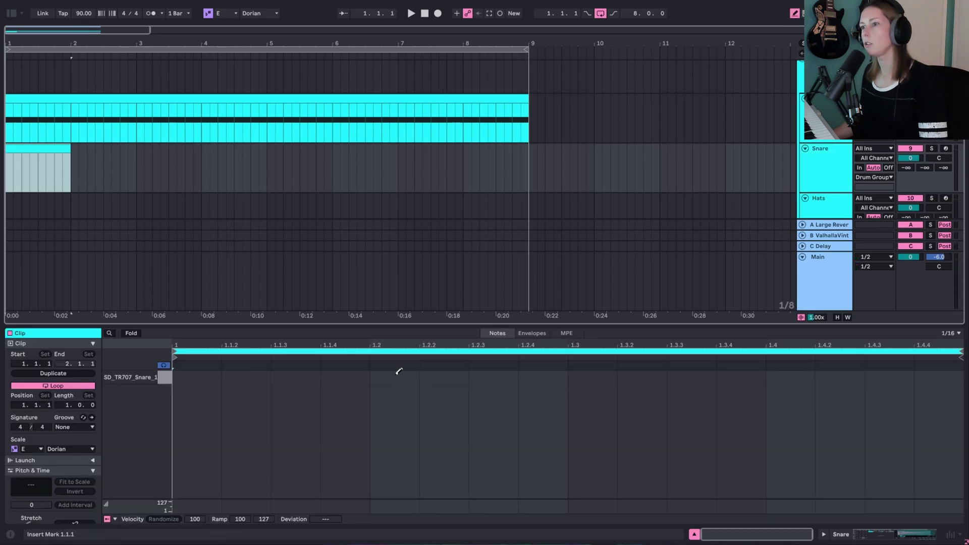
click(398, 376)
click(800, 376)
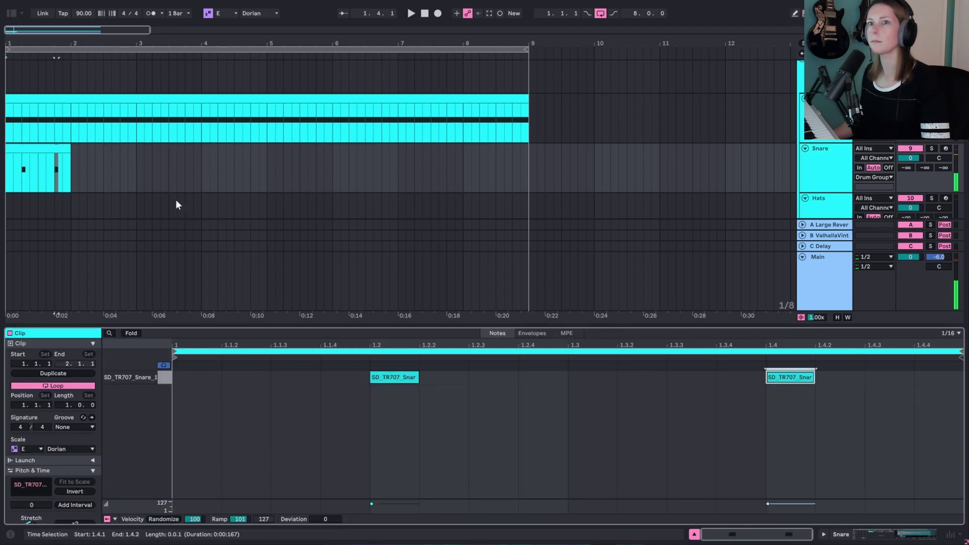
drag(71, 149, 99, 149)
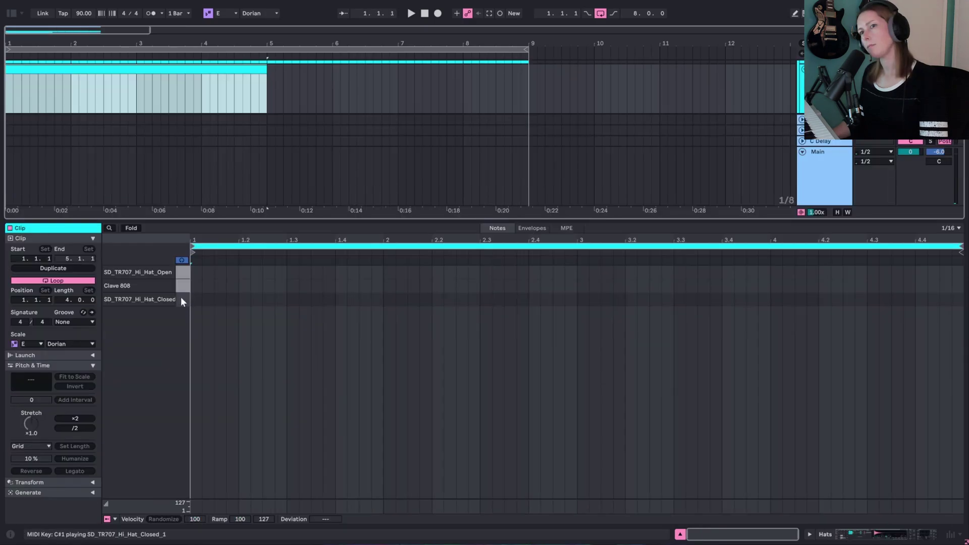
- Audition the closed hi-hat, open hi-hat and Clave 808 sounds of the Hats clip
click(183, 300)
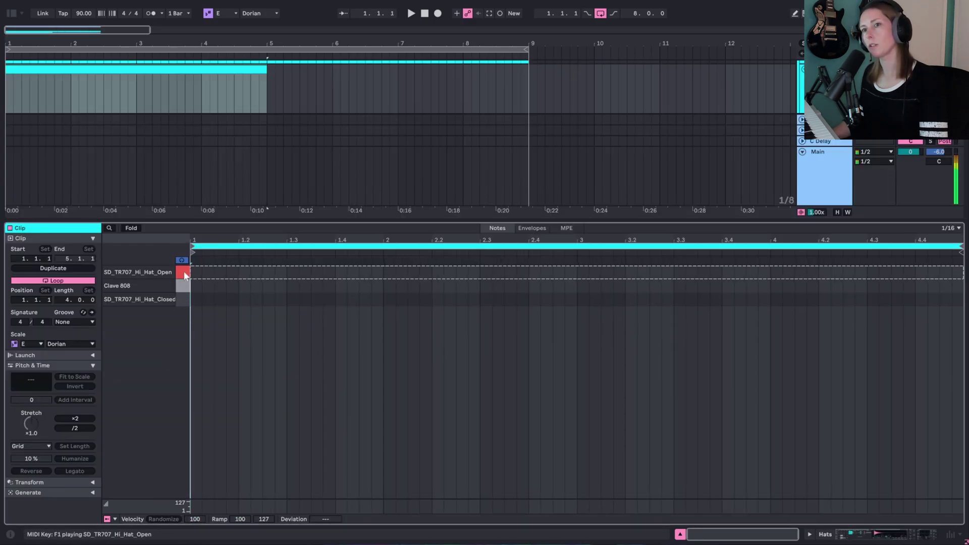
click(180, 289)
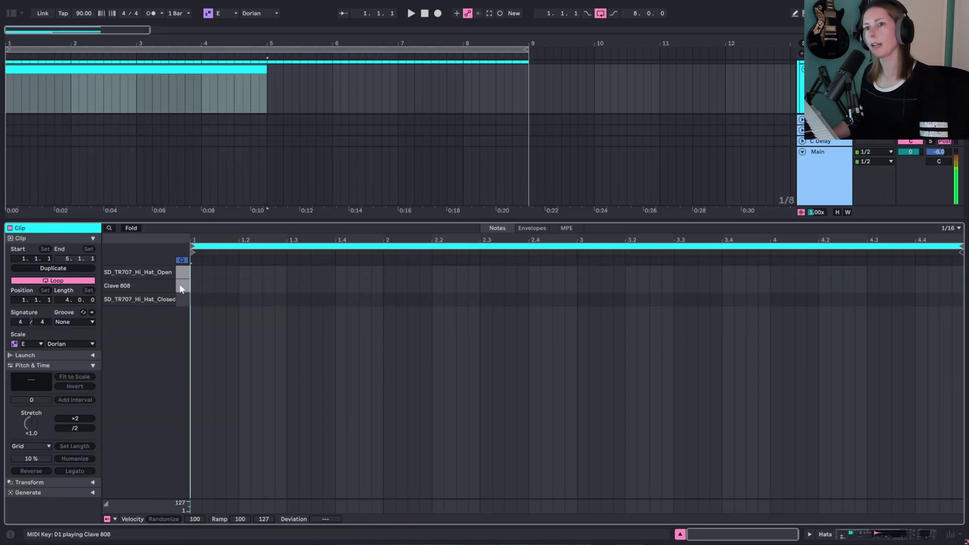
drag(448, 222, 512, 305)
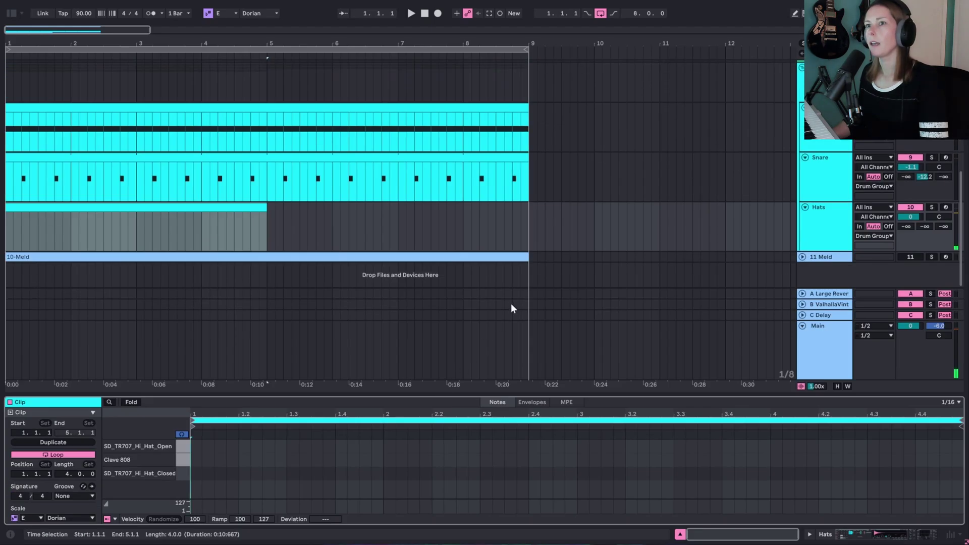
scroll(810, 262, down, 1)
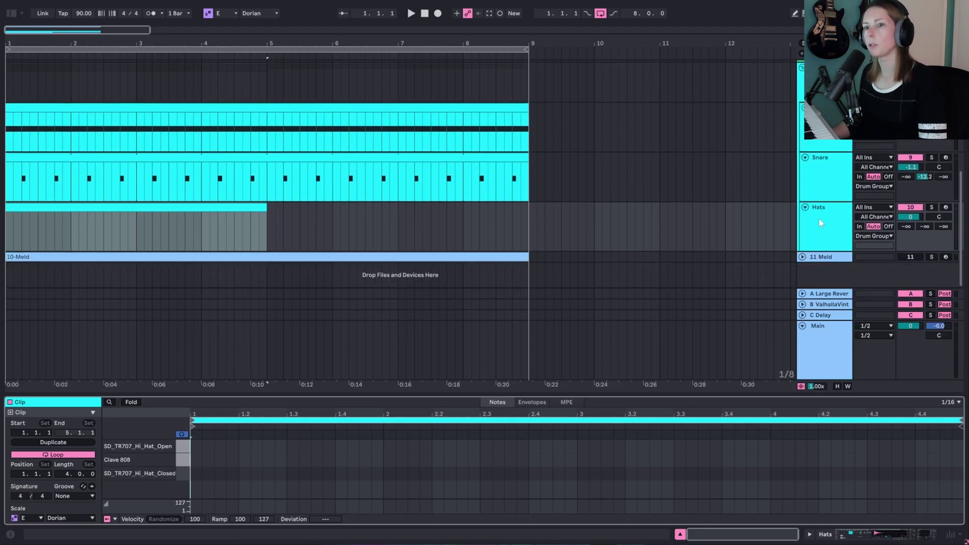
- Examine the Hats track's Drum Rack with its input/output columns shown, keeping the closed hi-hat in choke group 1
click(819, 219)
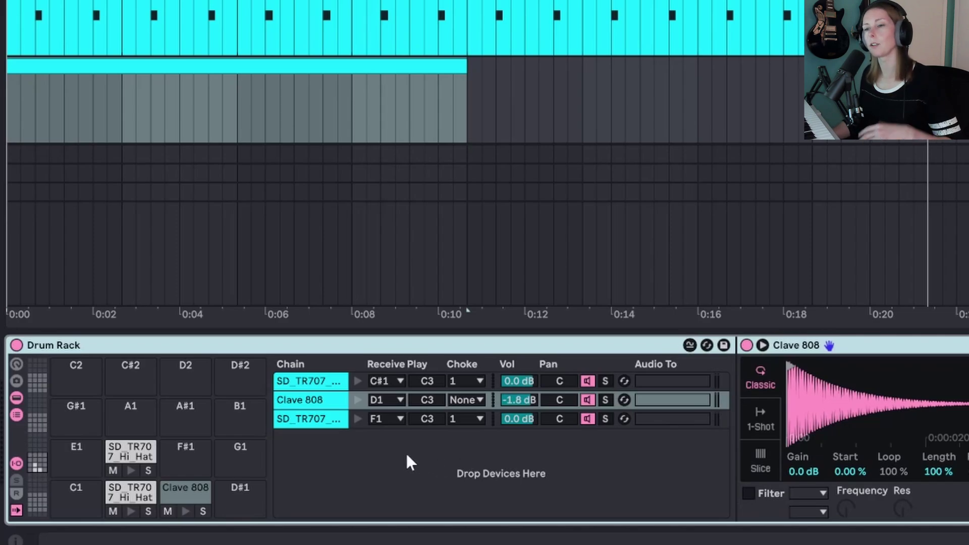
click(17, 463)
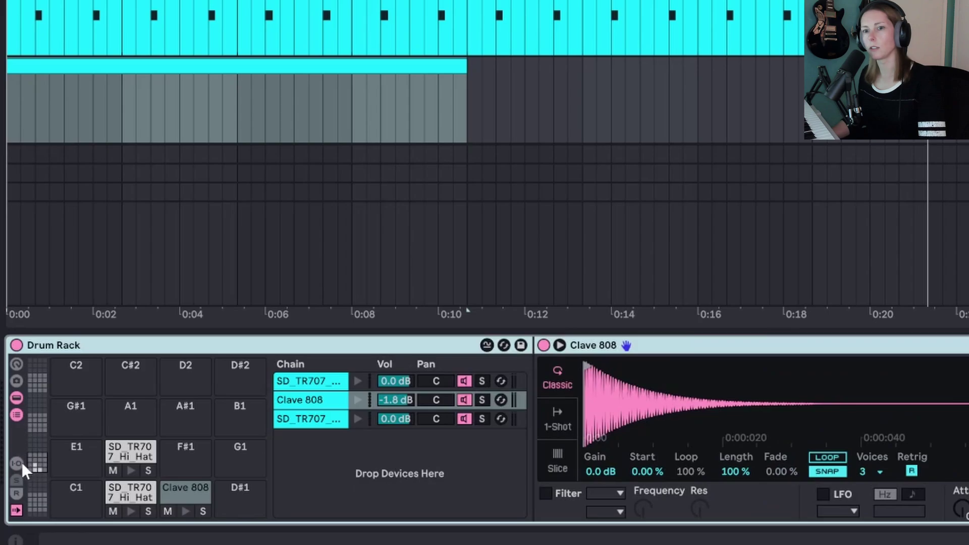
click(17, 461)
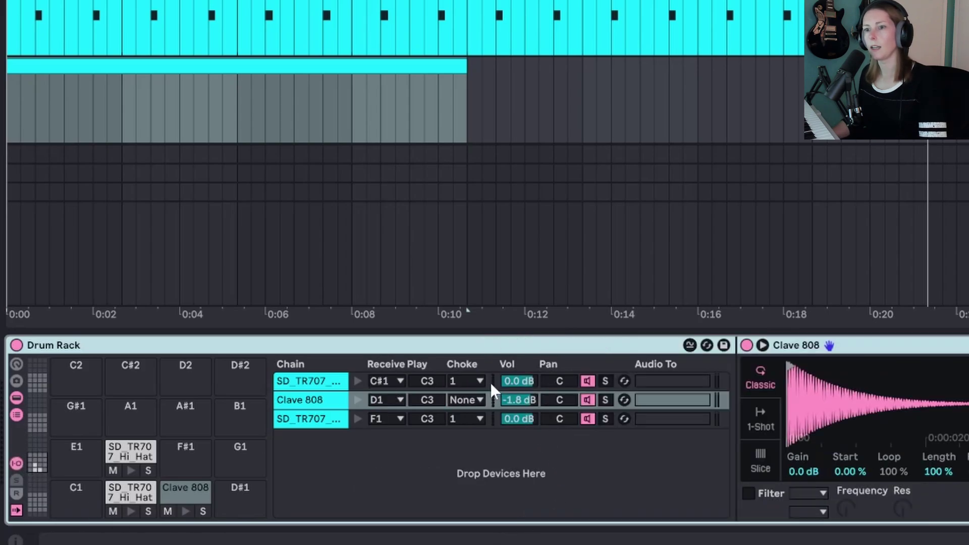
click(463, 380)
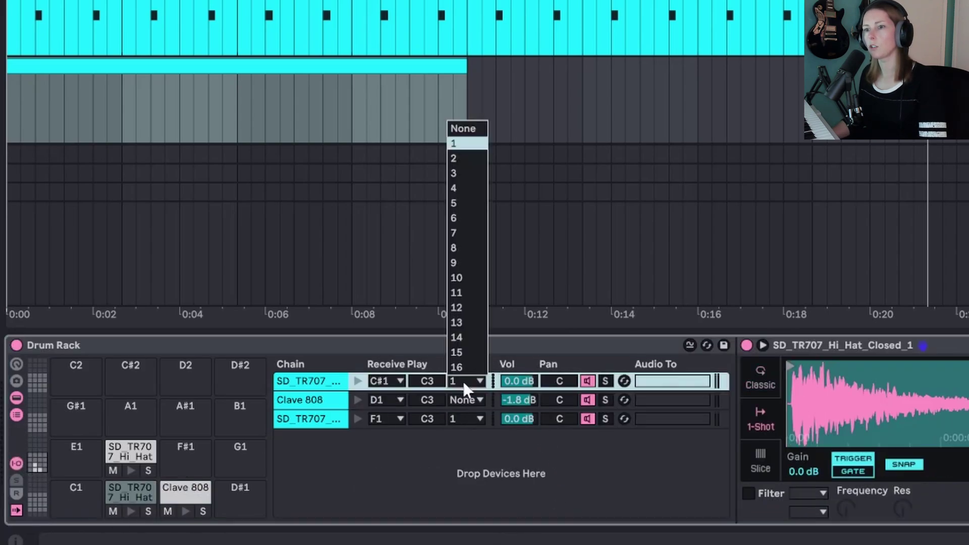
click(483, 146)
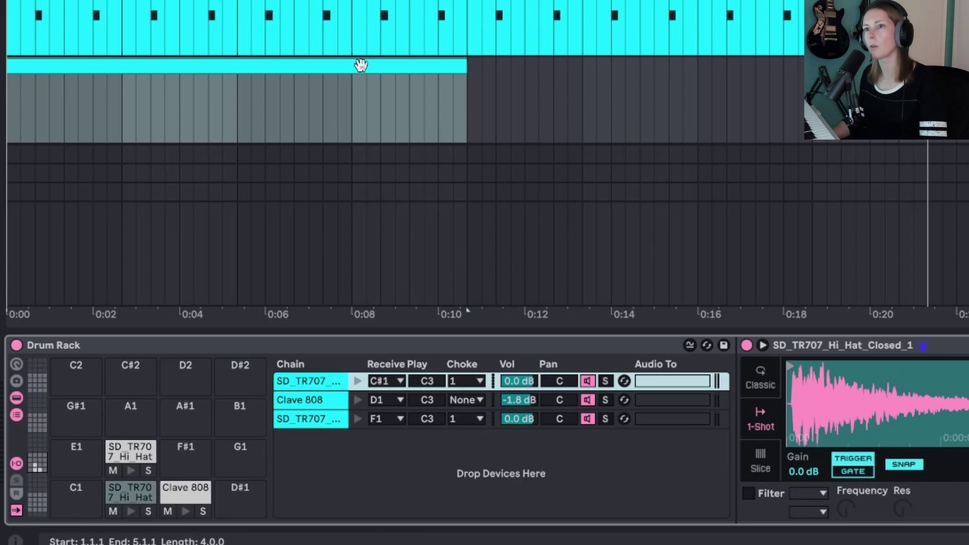
- Open the Hats clip and draw four closed hi-hat notes an eighth note apart, starting at 1.1.1
click(480, 100)
click(438, 68)
double_click(438, 68)
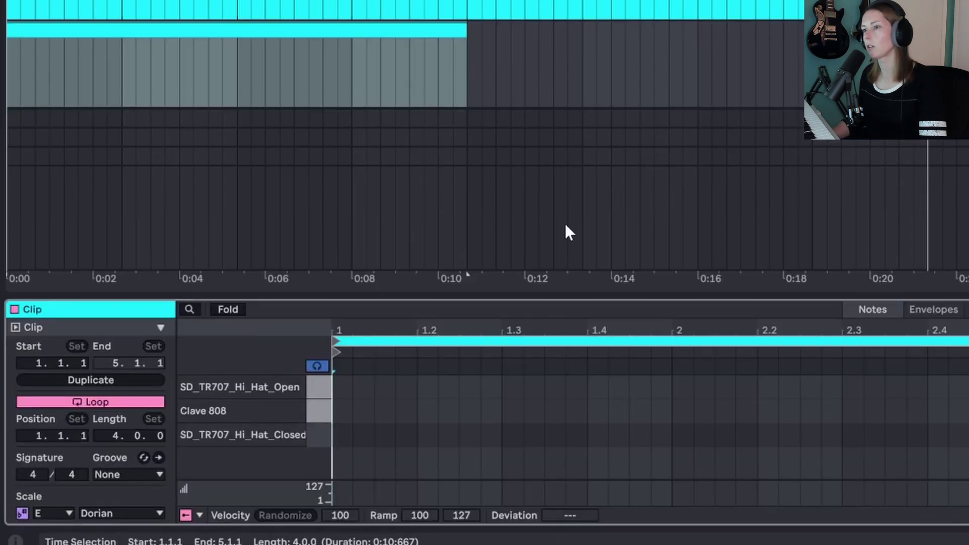
click(375, 435)
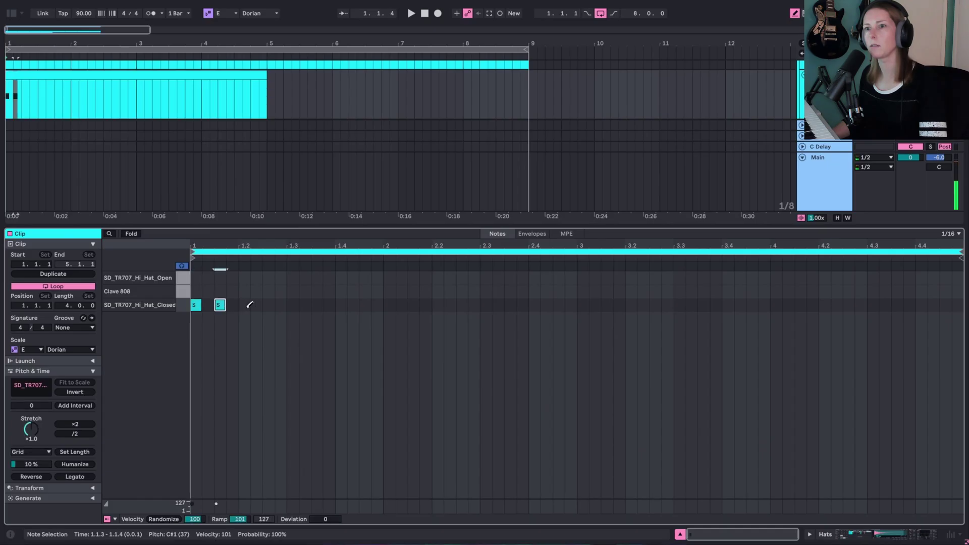
click(244, 304)
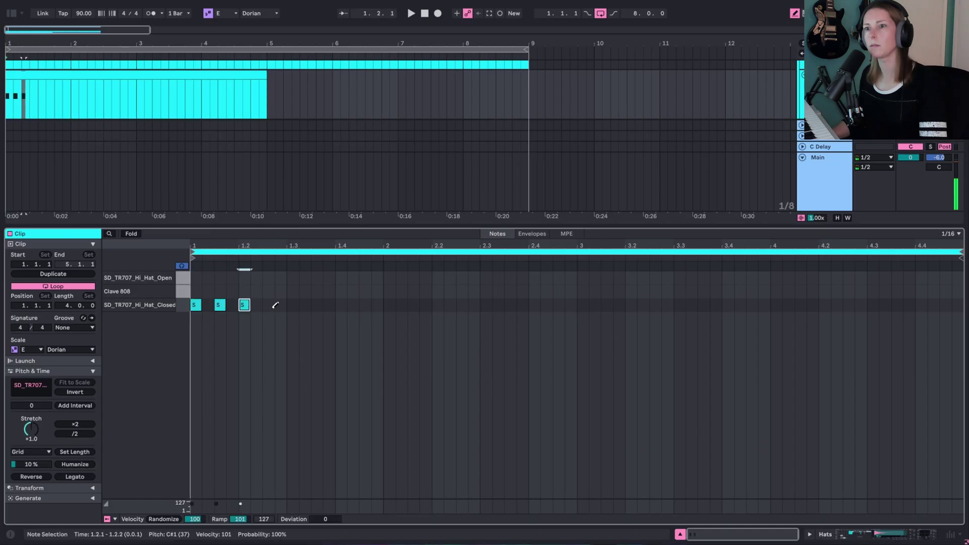
click(268, 304)
key(b)
- Duplicate the four closed hi-hat notes to fill the four-bar clip and set the velocity of all closed hats to 46
drag(280, 323, 196, 303)
key(ctrl+d)
key(ctrl+d)
key(ctrl+d)
key(ctrl+d)
key(ctrl+d)
key(ctrl+d)
key(ctrl+d)
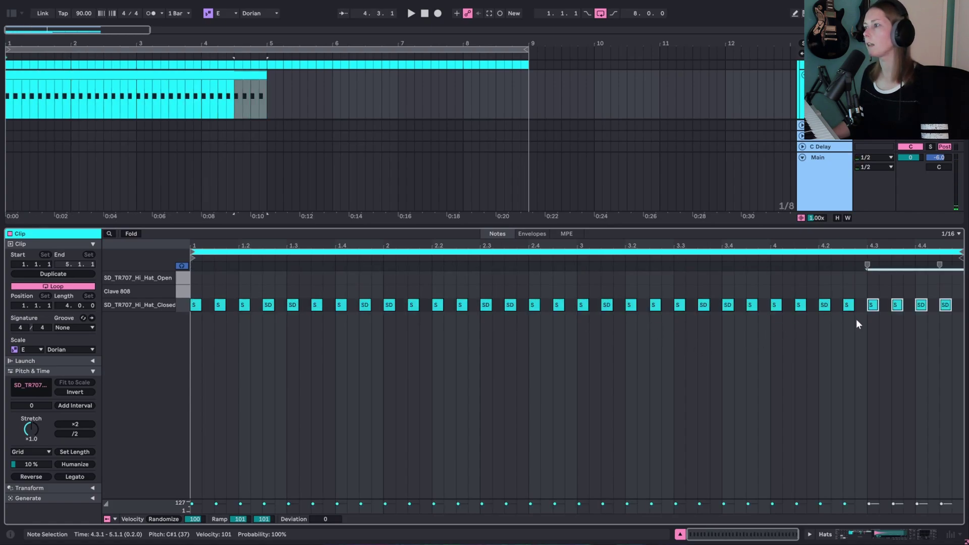
drag(925, 323, 207, 333)
key(space)
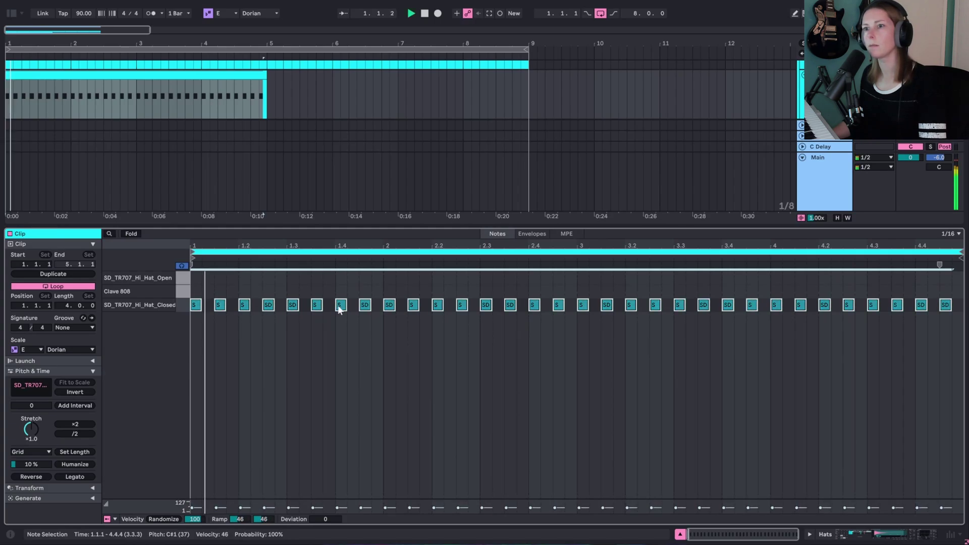
- Add an open hi-hat note at 1.3.2 and a Clave 808 note at 1.4.4 in the Hats clip
key(b)
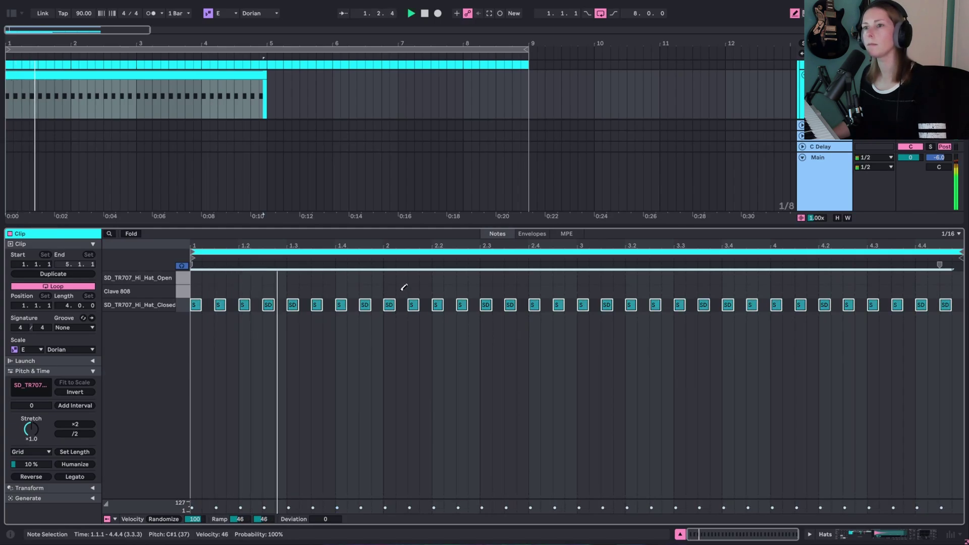
click(305, 278)
key(space)
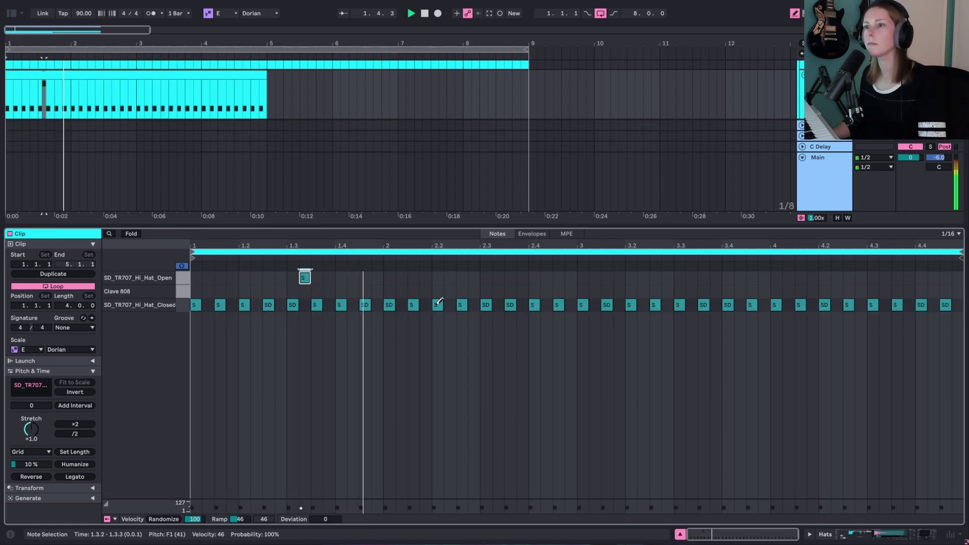
click(353, 291)
key(space)
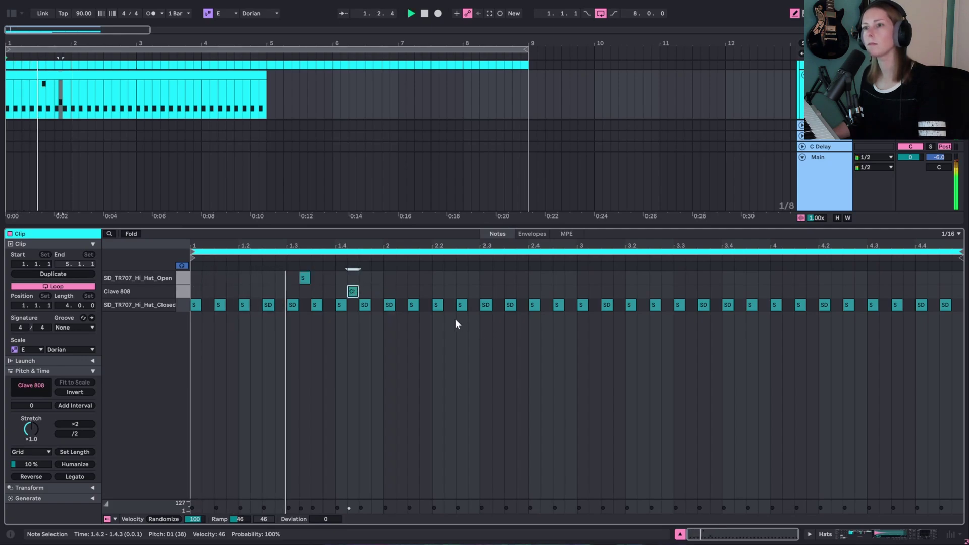
drag(355, 291, 379, 291)
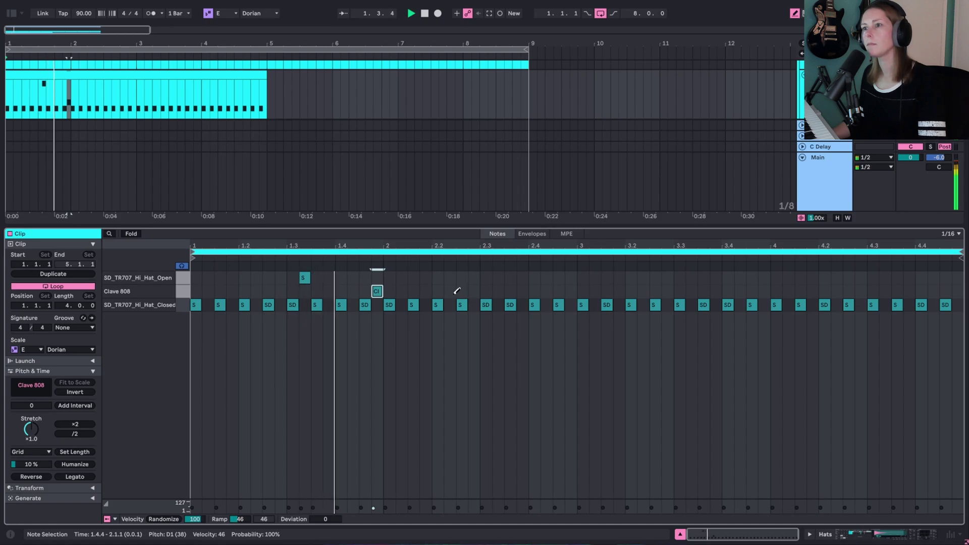
- Add open hi-hat notes at 2.2.4 and 3.3.2 and a Clave 808 note at 2.4.2
click(473, 278)
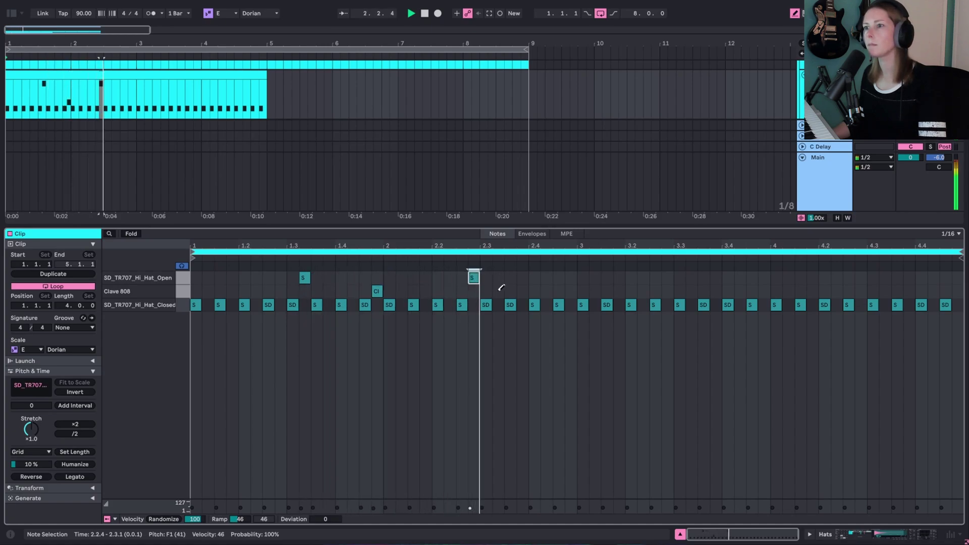
click(546, 291)
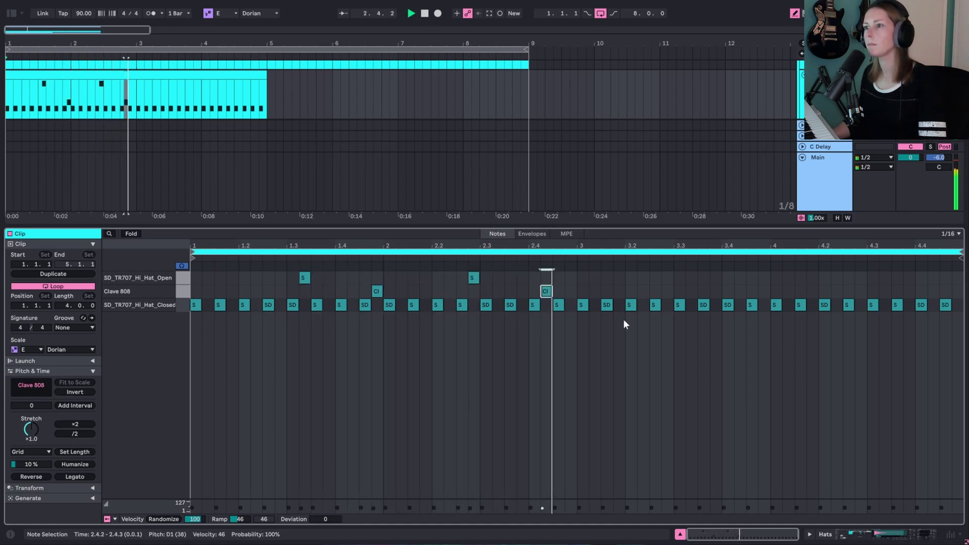
click(691, 278)
click(787, 291)
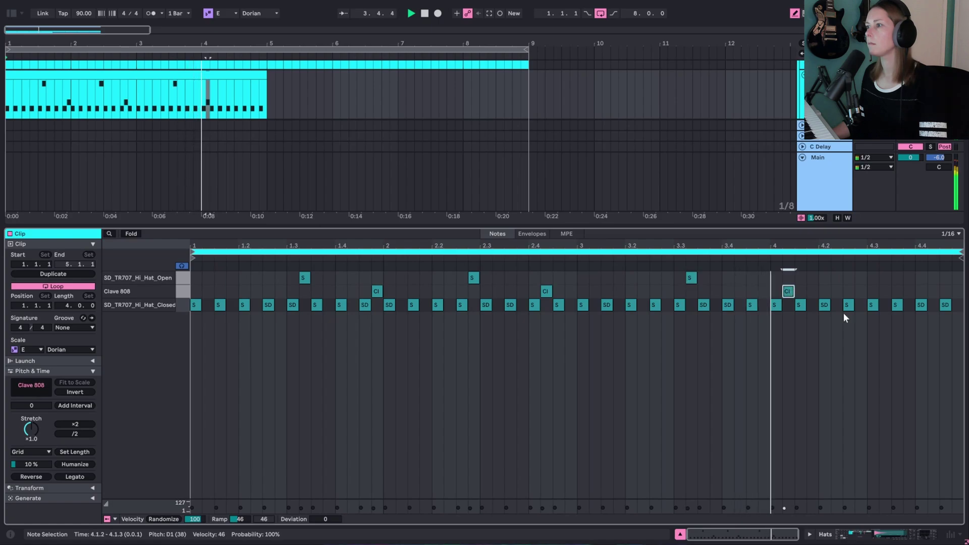
click(788, 291)
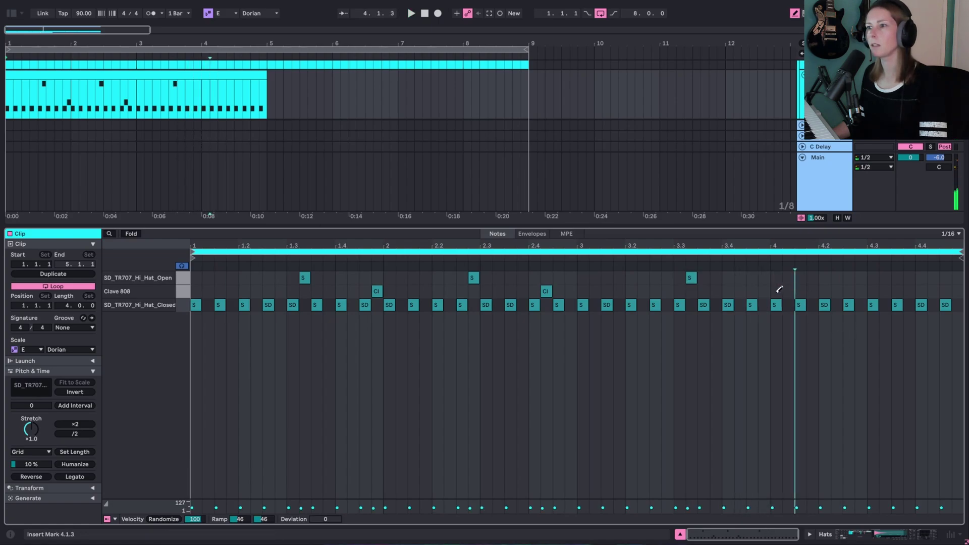
- Add clave notes at 3.4.4 and 4.4.2 and an open hi-hat at 4.2.4, and extend the looped Hats clip to bar 9
click(764, 291)
click(860, 277)
click(933, 291)
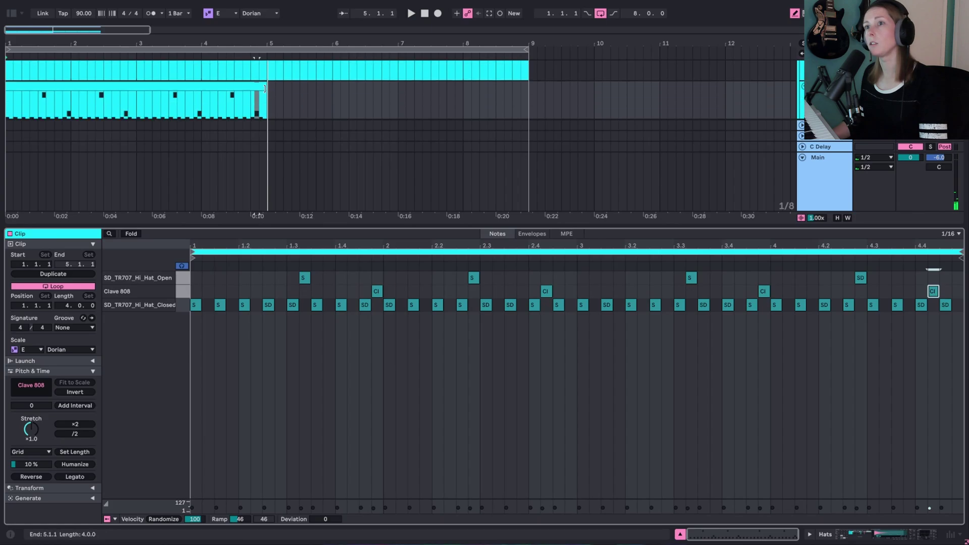
drag(268, 91, 532, 92)
- Play the Drum Group and switch on its effect rack with Saturator, EQ Eight and Glue Compressor
click(822, 202)
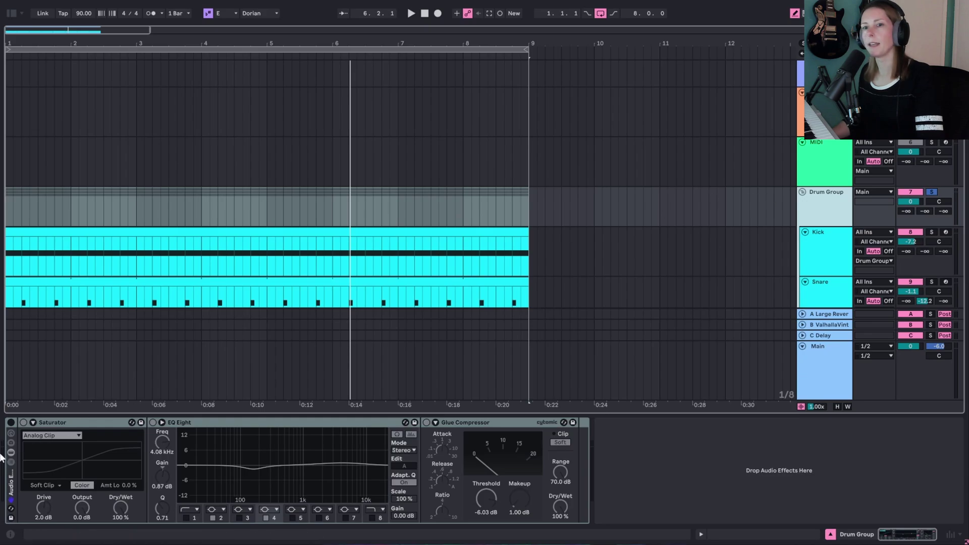
click(71, 426)
click(191, 422)
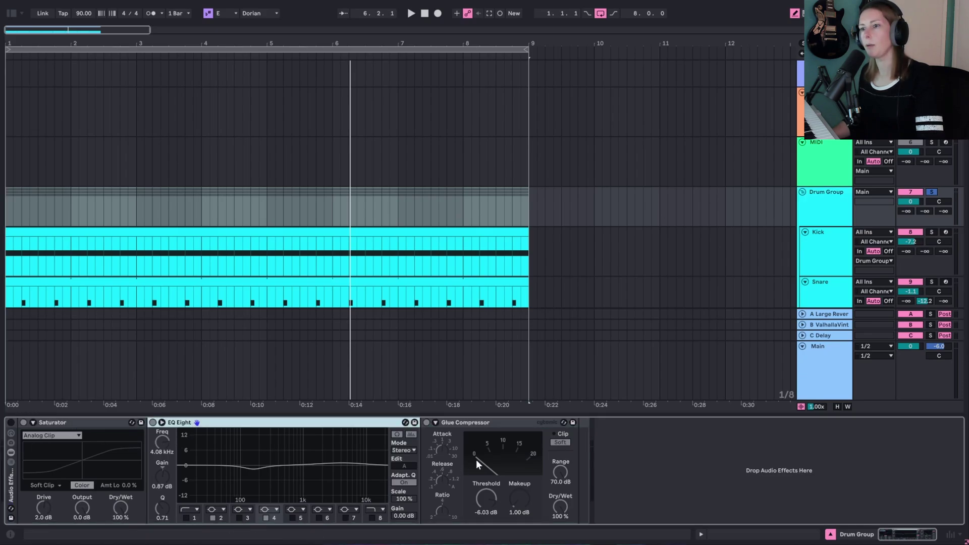
click(502, 425)
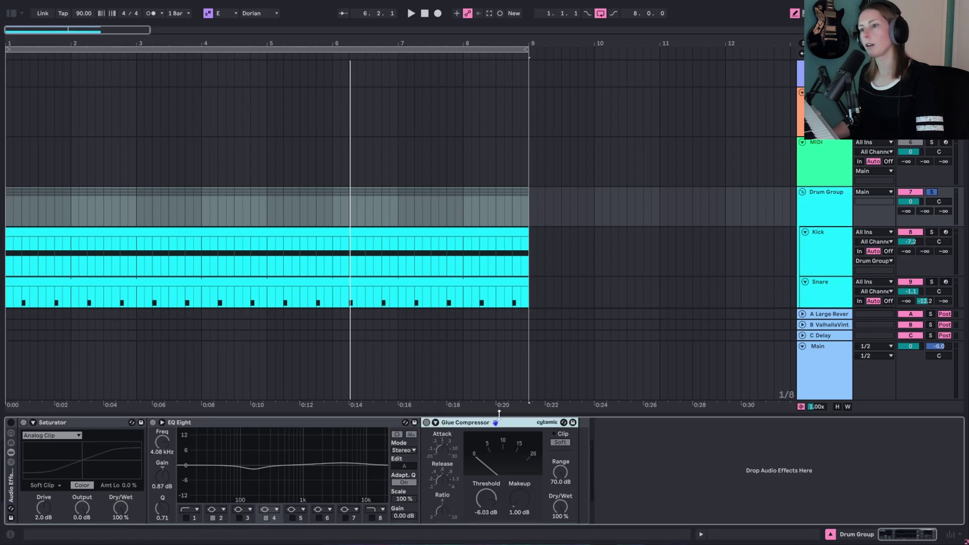
key(space)
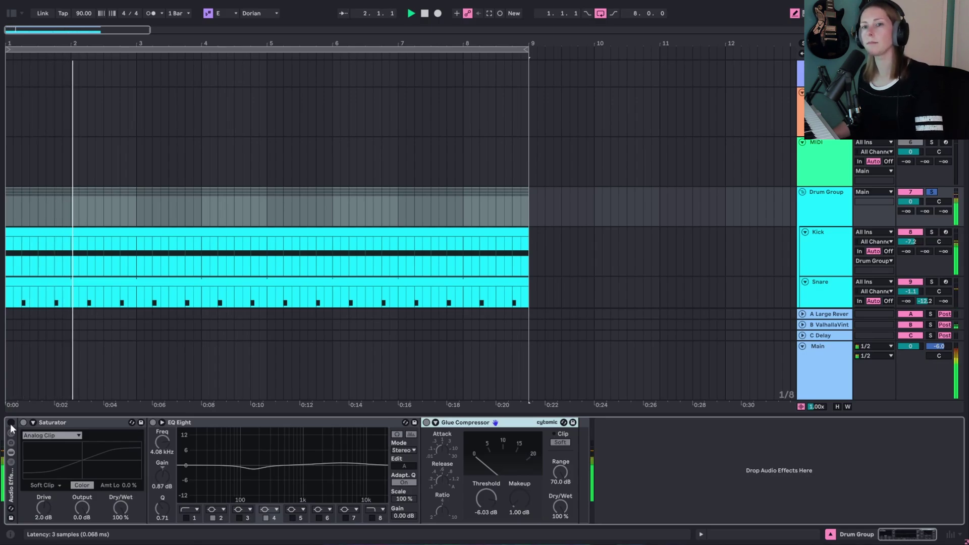
click(11, 425)
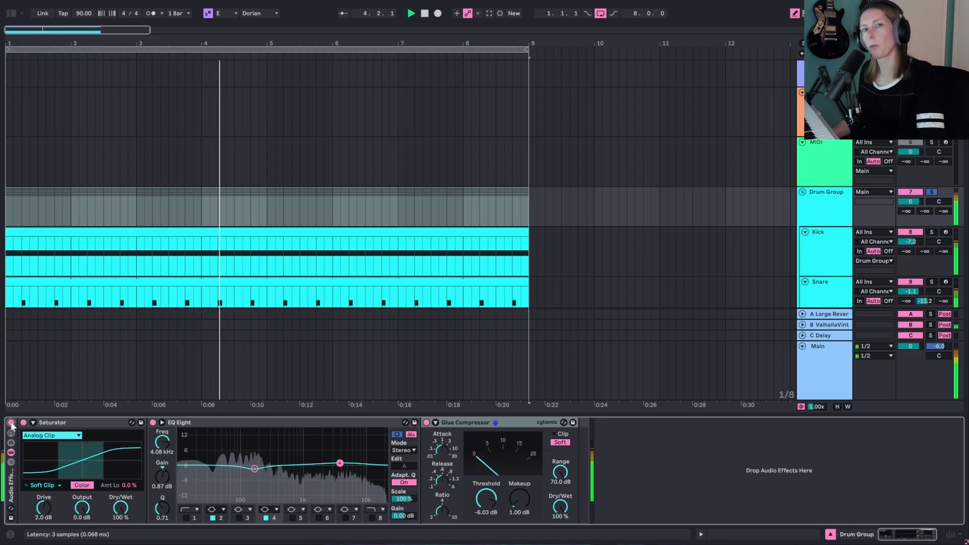
key(space)
- Examine the Bass track's SynthwaveBass instrument, covering both oscillators, the filter, the modulation matrix and the effects chain
scroll(780, 233, up, 2)
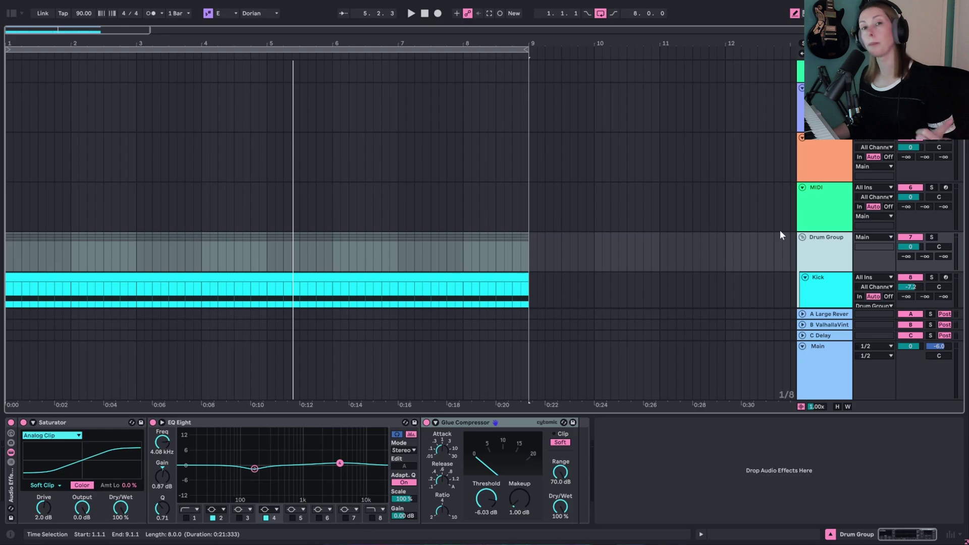
scroll(777, 237, up, 5)
click(827, 181)
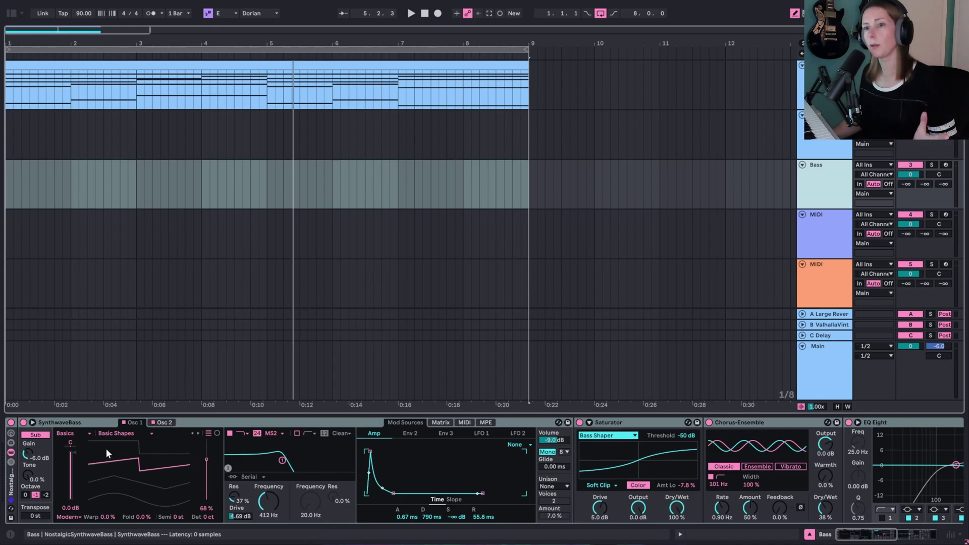
click(167, 423)
click(133, 424)
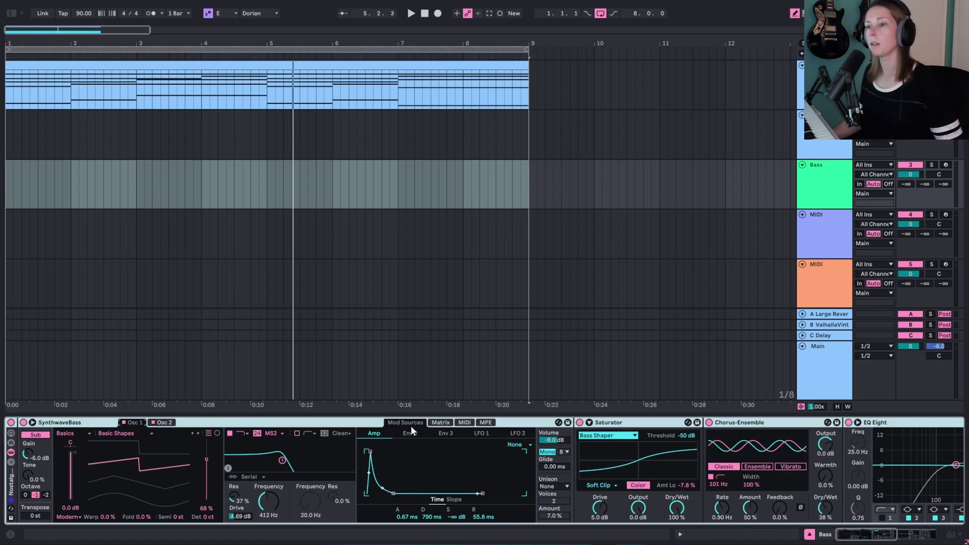
click(265, 500)
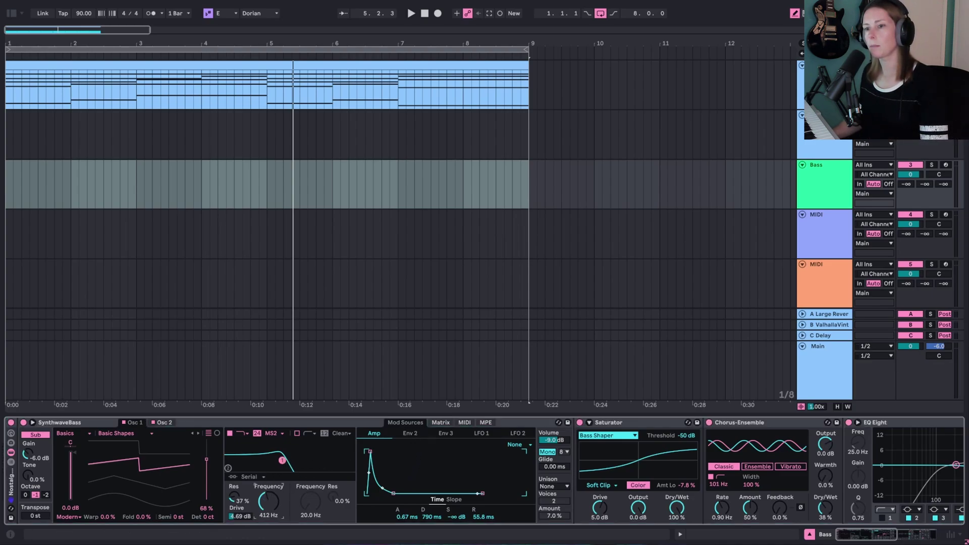
click(441, 423)
click(406, 422)
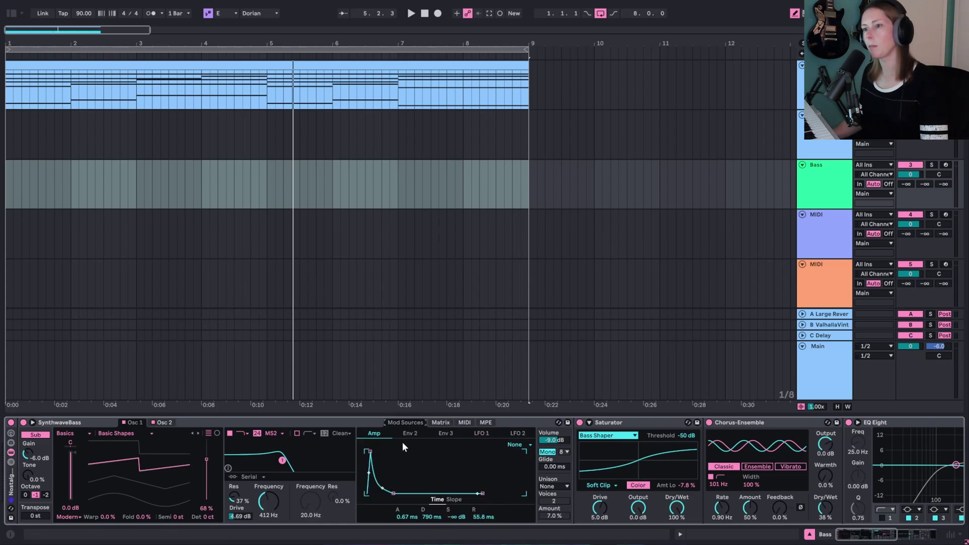
click(441, 422)
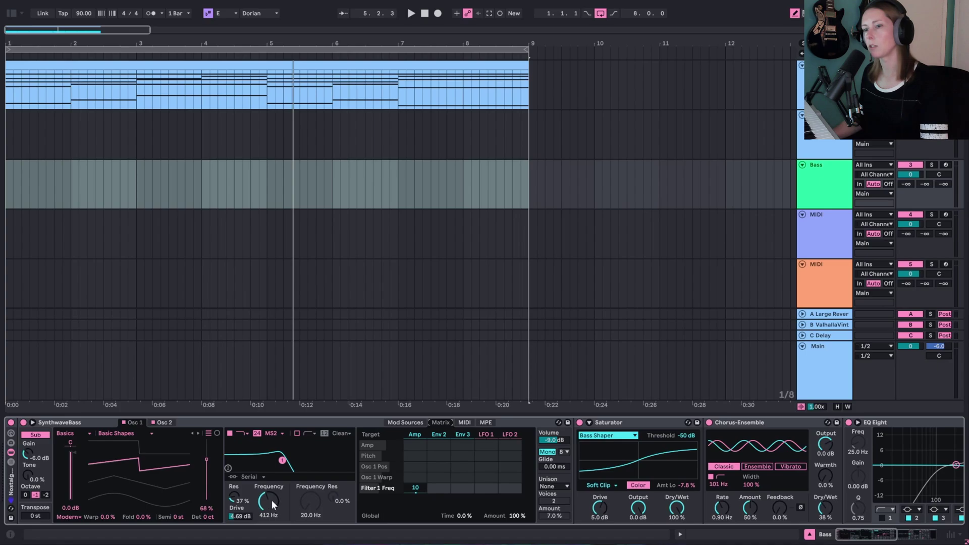
click(861, 532)
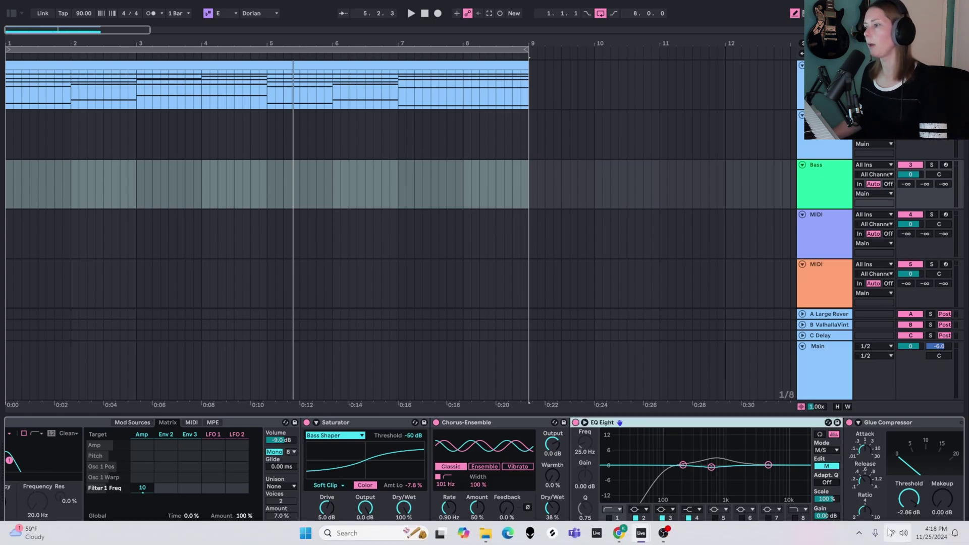
click(900, 537)
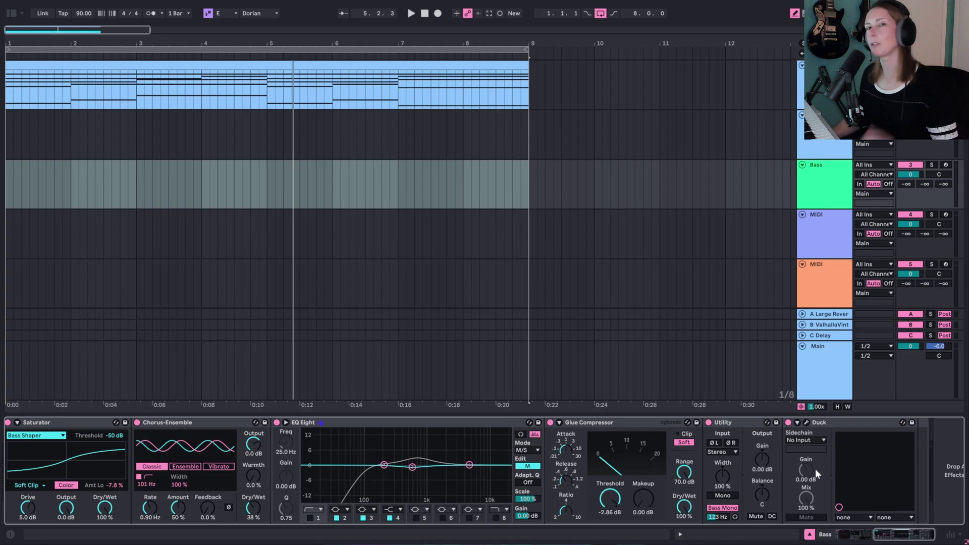
- Open the Duck plug-in on the Bass track, set its sidechain input to Kick and close the plug-in window
click(822, 424)
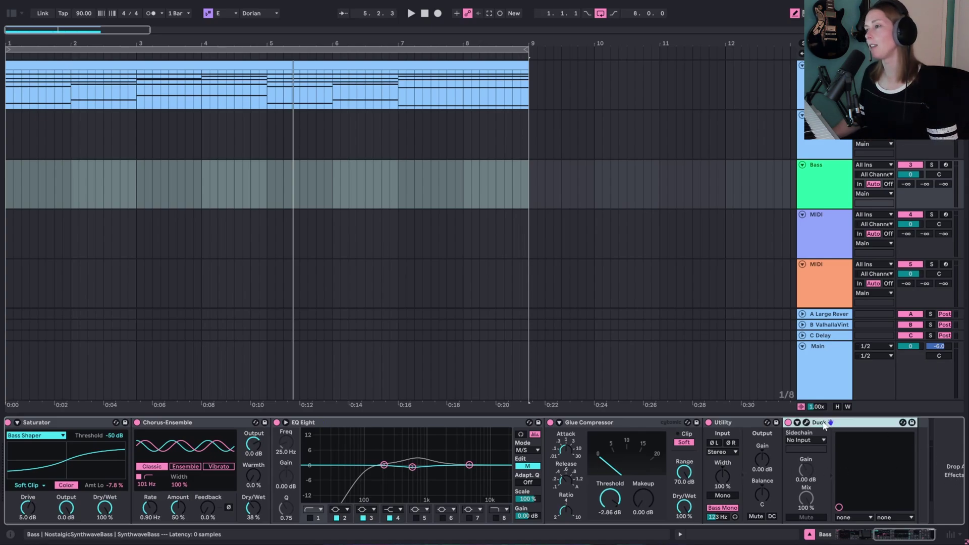
click(806, 423)
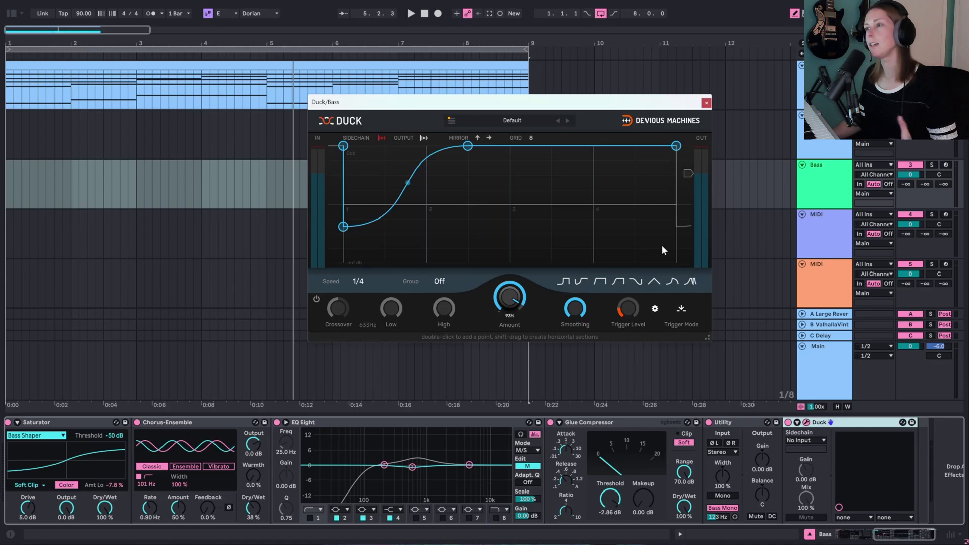
click(806, 440)
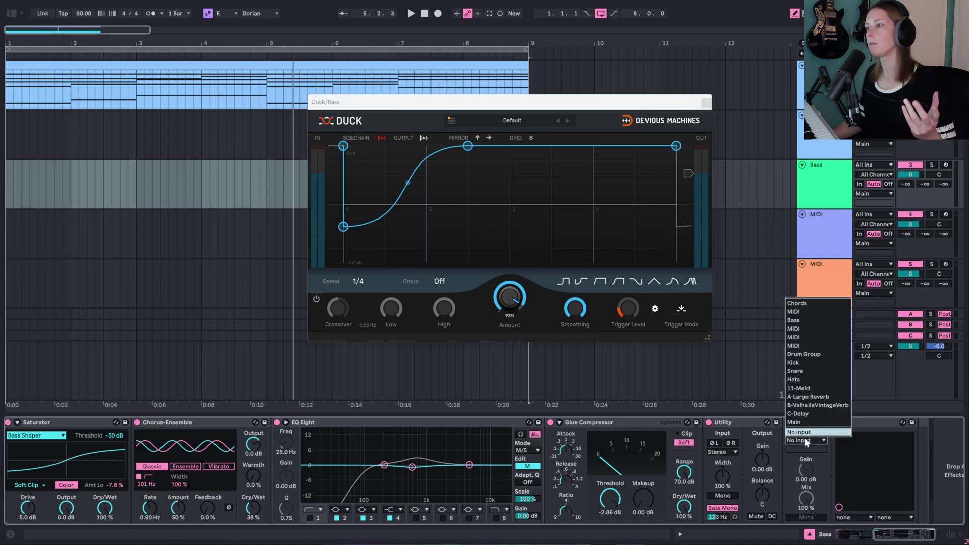
click(819, 363)
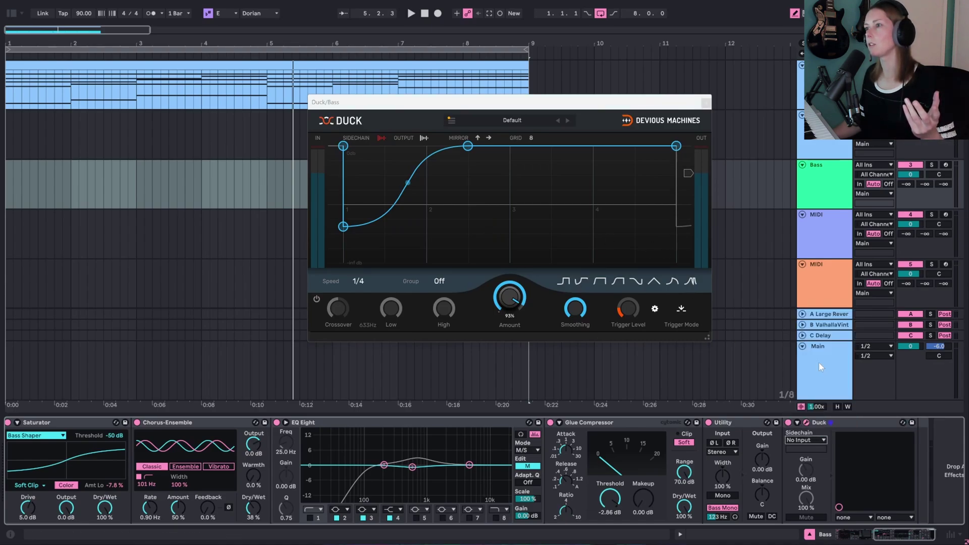
click(705, 104)
- Create an empty eight-bar MIDI clip on the Bass track and open it for note editing
key(plus)
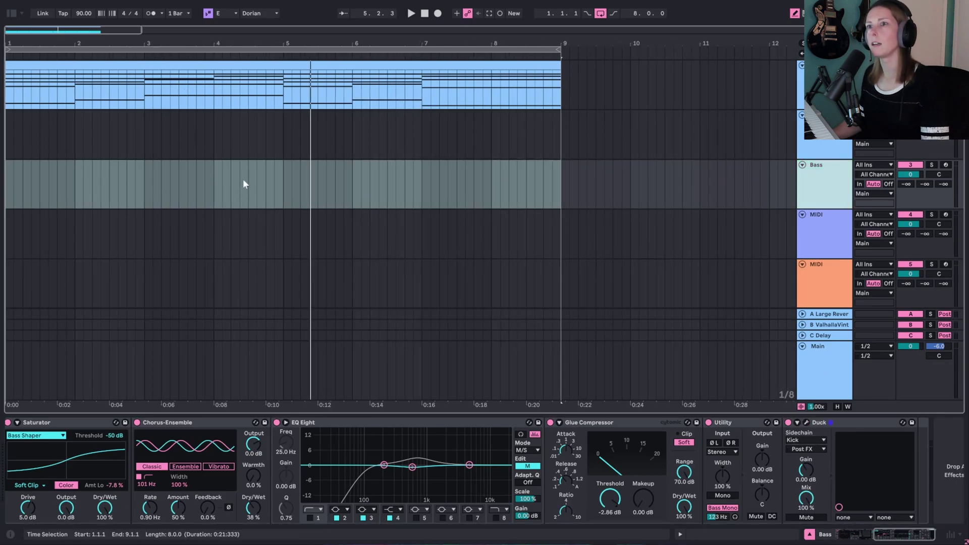
key(ctrl+shift+m)
double_click(276, 186)
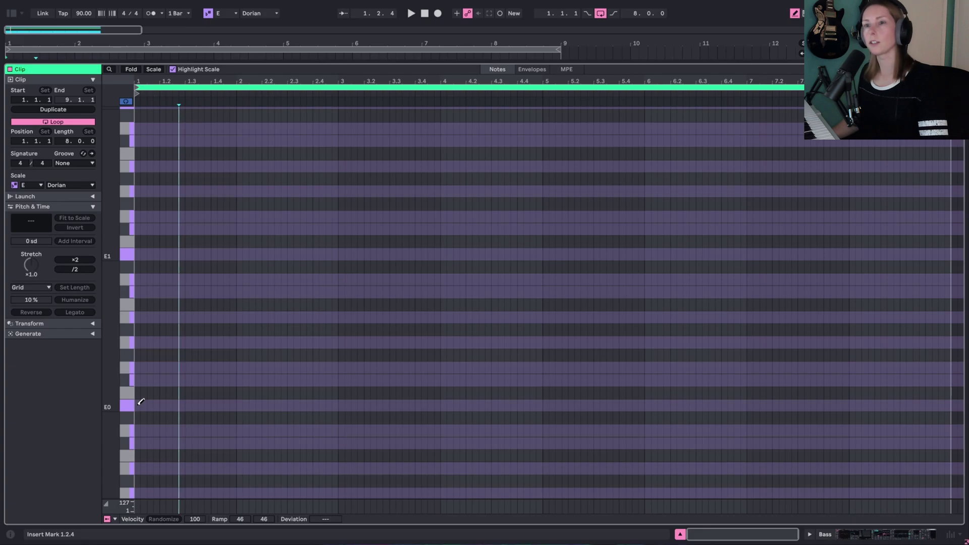
- Draw repeated sixteenth notes on E0 in bar 1, G0 in bar 2 and B0 in bars 3 and 4
drag(140, 404, 235, 404)
drag(243, 363, 337, 364)
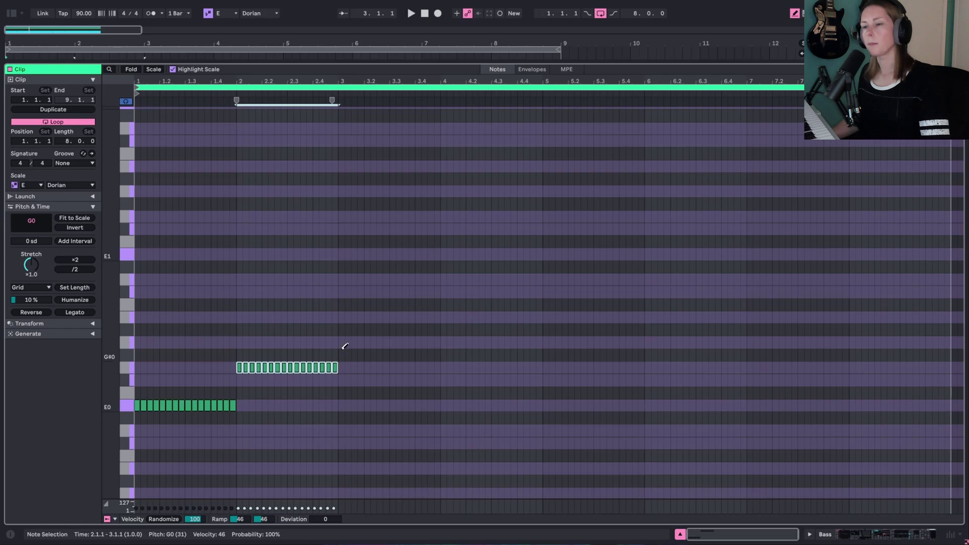
drag(346, 317, 541, 315)
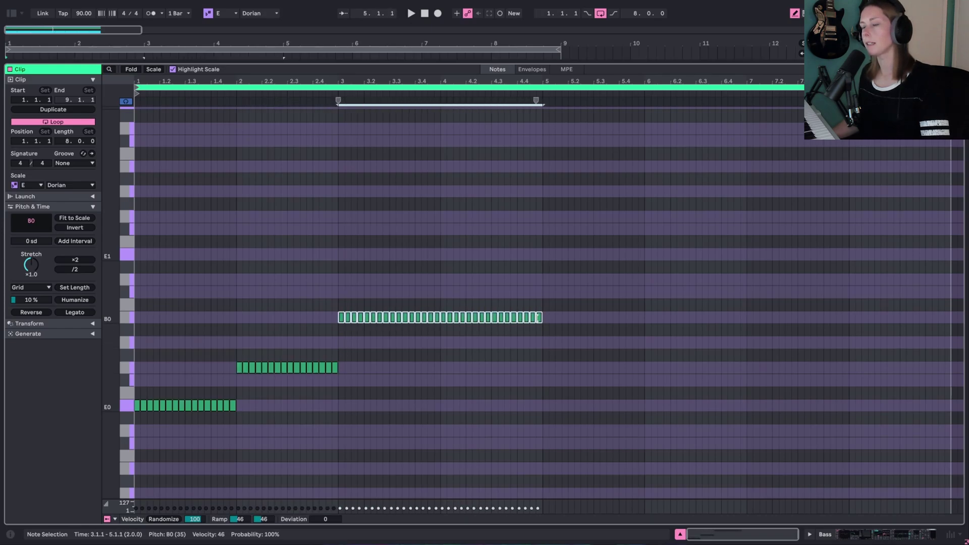
- Duplicate the four-bar bass pattern into bars 5 to 8 and play the clip
click(537, 402)
drag(541, 406, 130, 298)
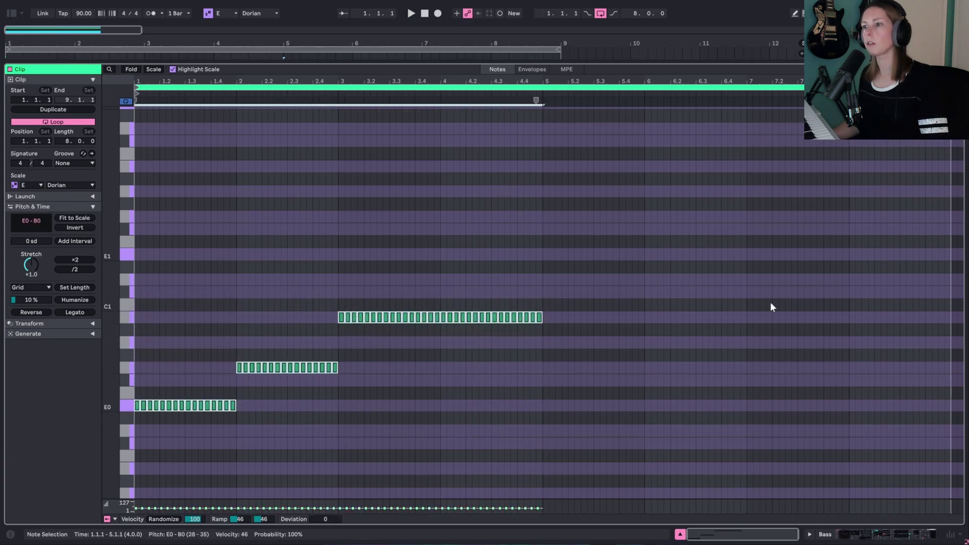
key(ctrl+d)
click(550, 421)
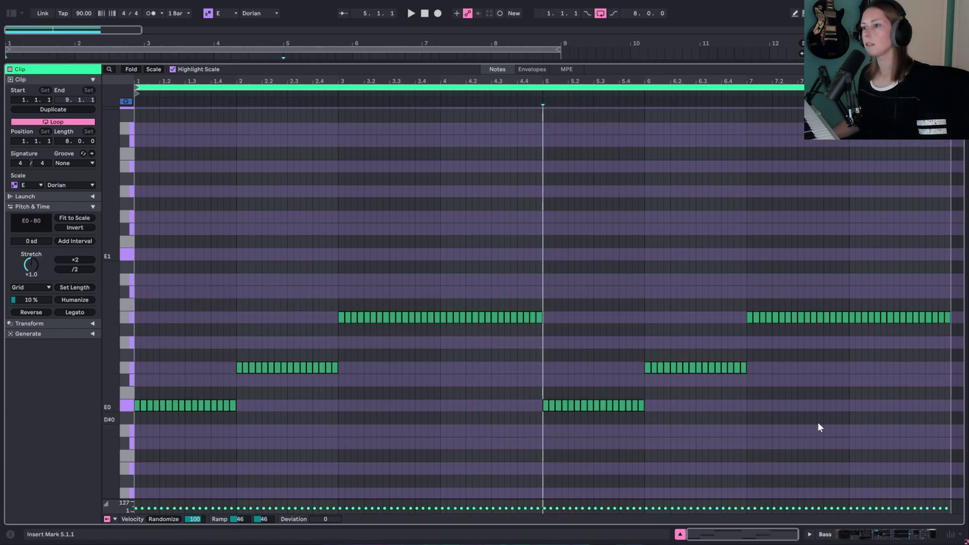
key(space)
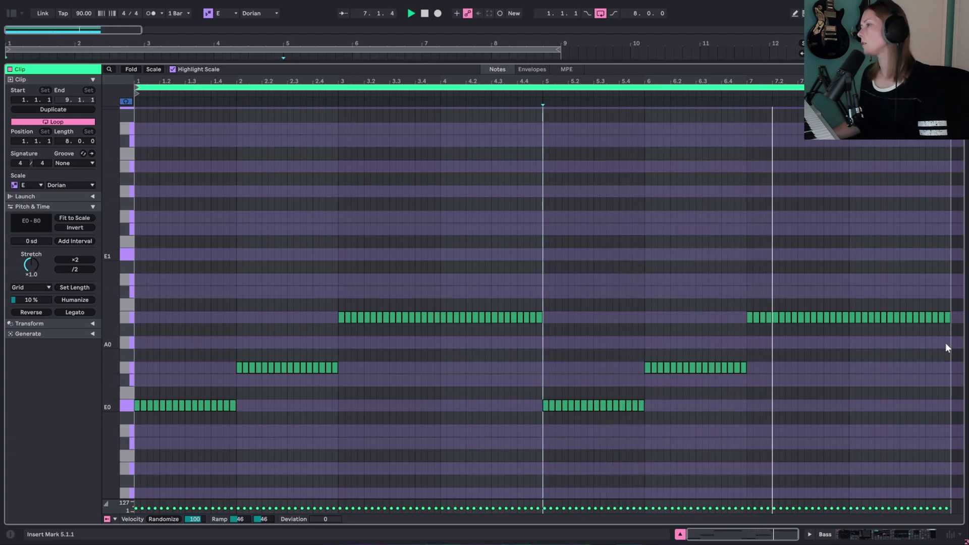
key(space)
- Transpose the bass notes in bars 7 and 8 up to D1 and play the clip
drag(945, 340, 744, 267)
key(Up)
key(Up)
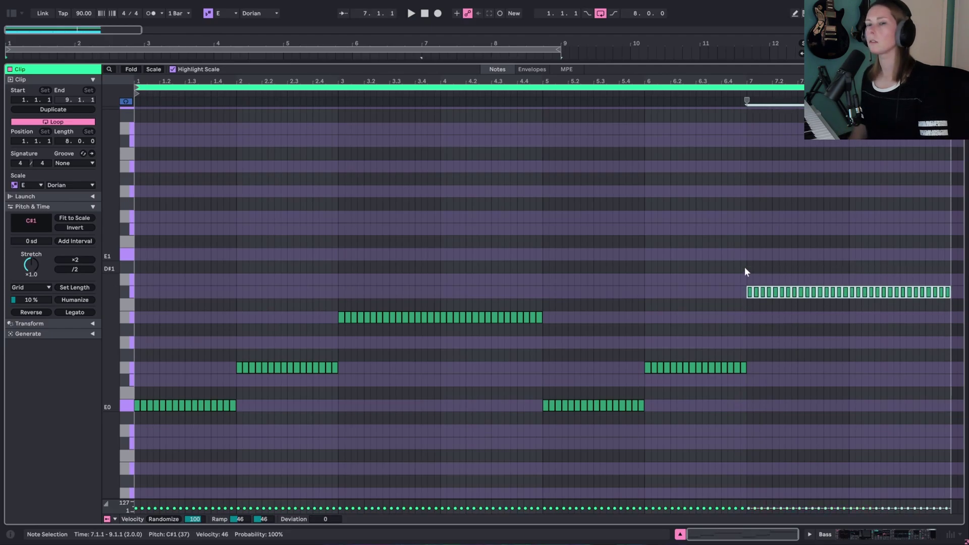
key(Up)
key(space)
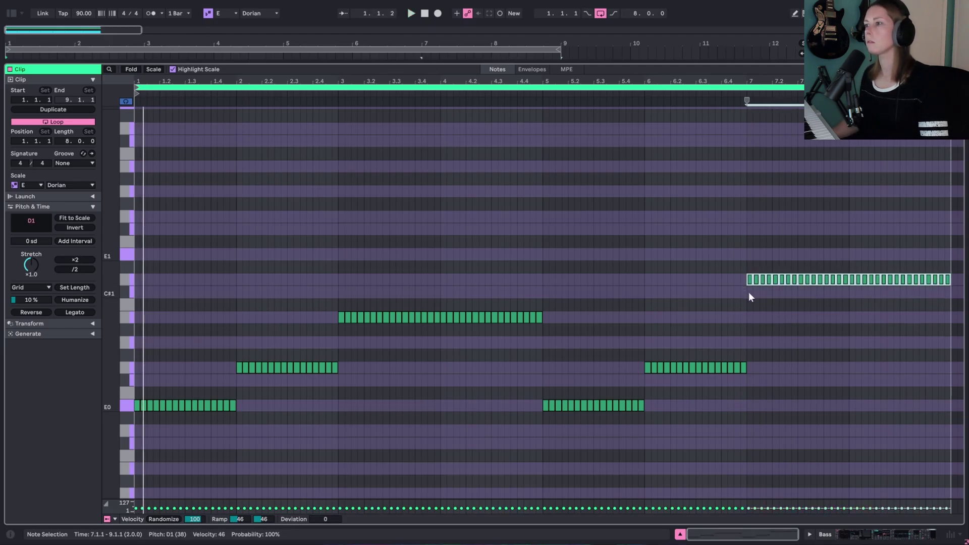
- Play the bass clip and erase the four E0 notes from 1.1.3 to 1.2.2
click(749, 292)
key(space)
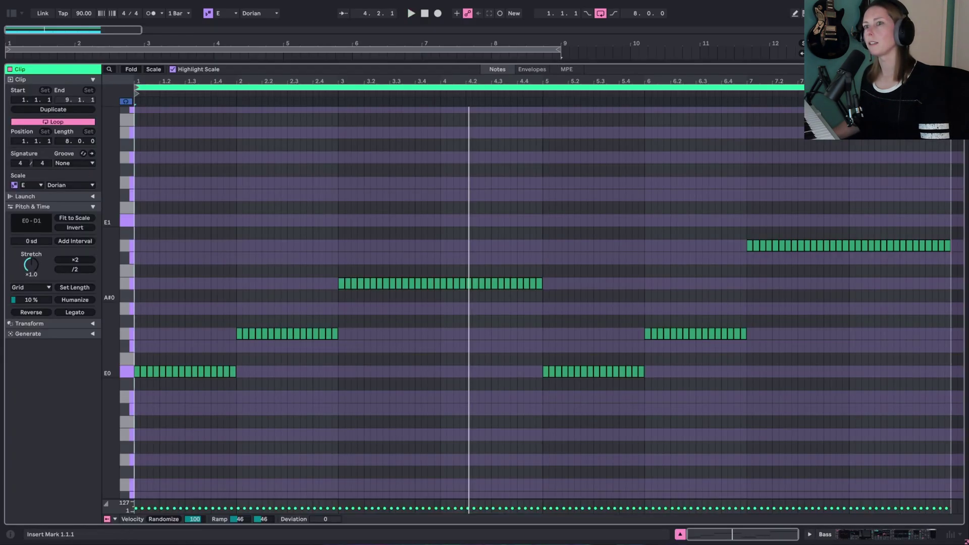
drag(165, 79, 169, 132)
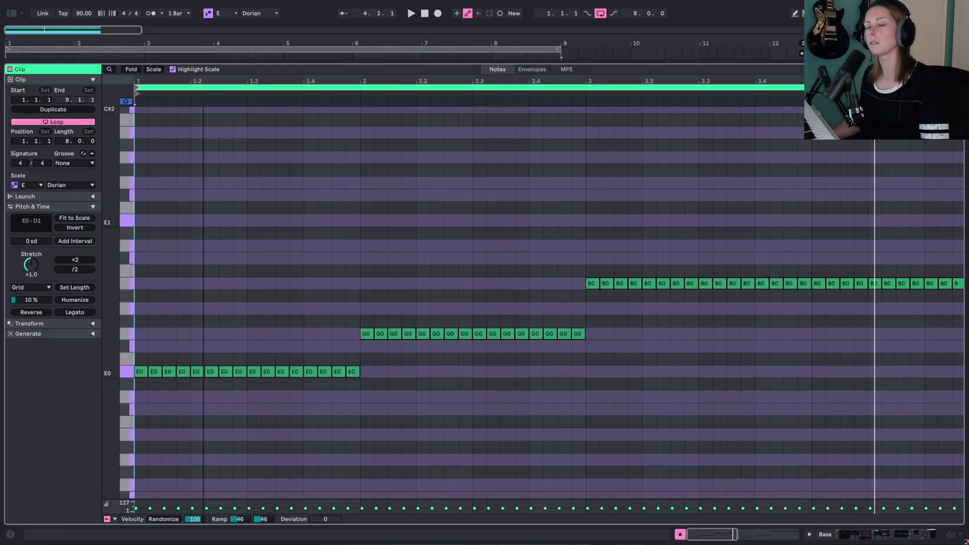
key(space)
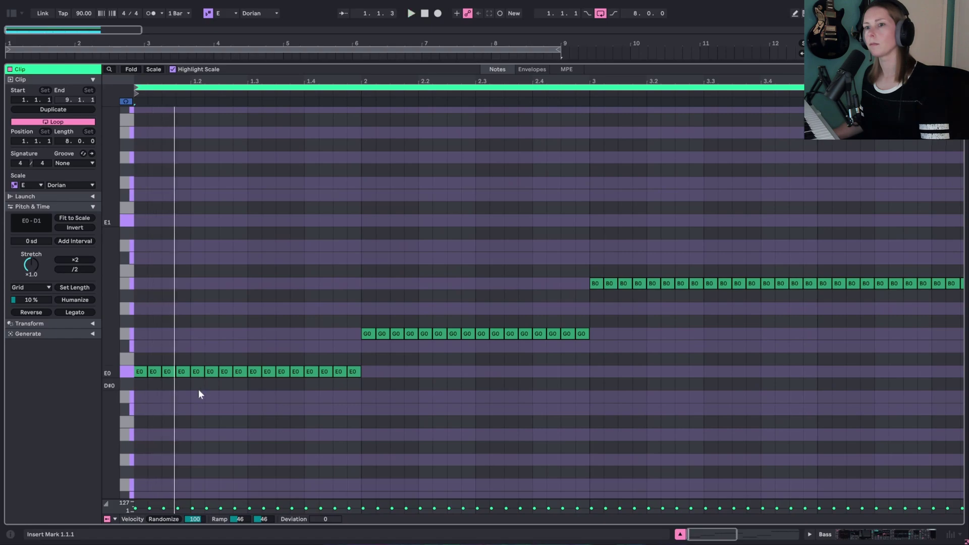
key(b)
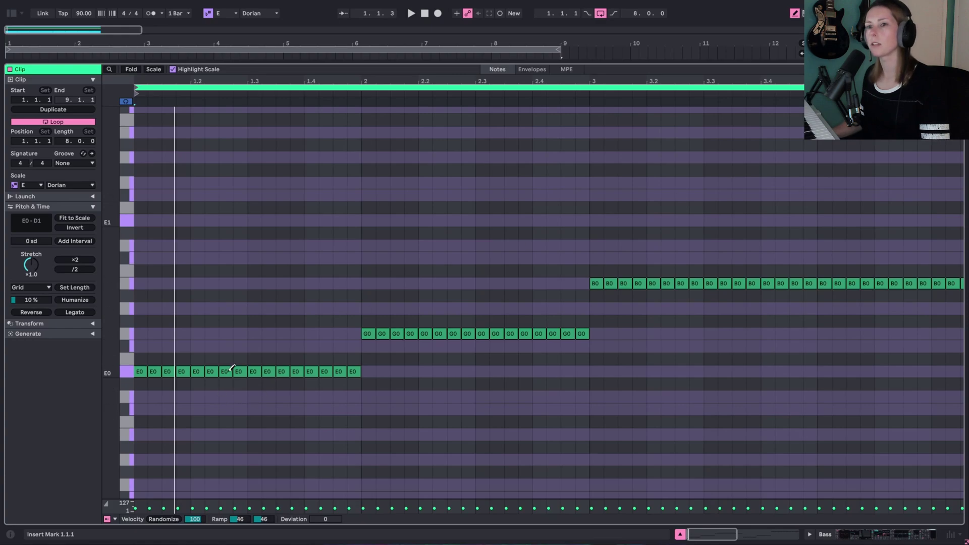
drag(174, 371, 212, 371)
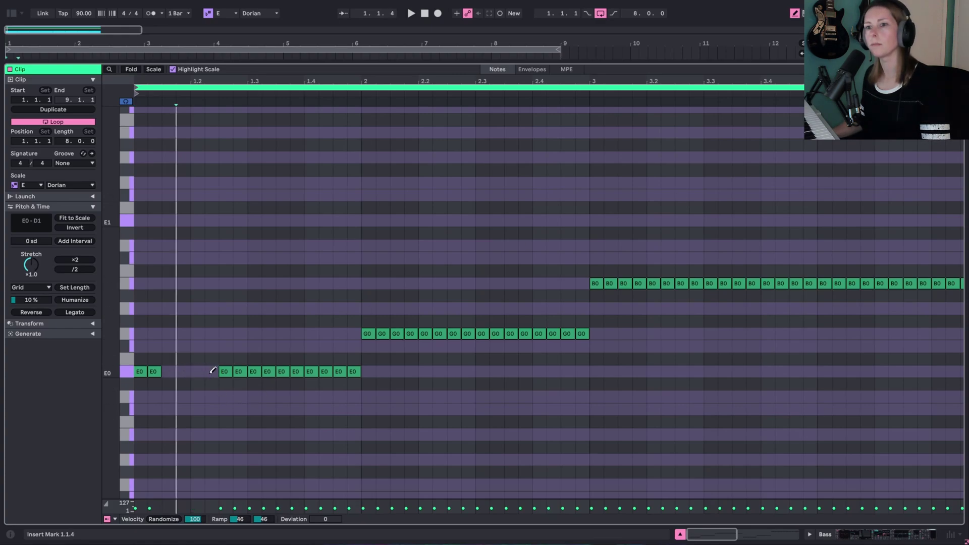
key(space)
key(space)
- Erase the four E0 notes on beat 3 of bar 1, from 1.3.1 to 1.3.4, and play the bassline
click(256, 371)
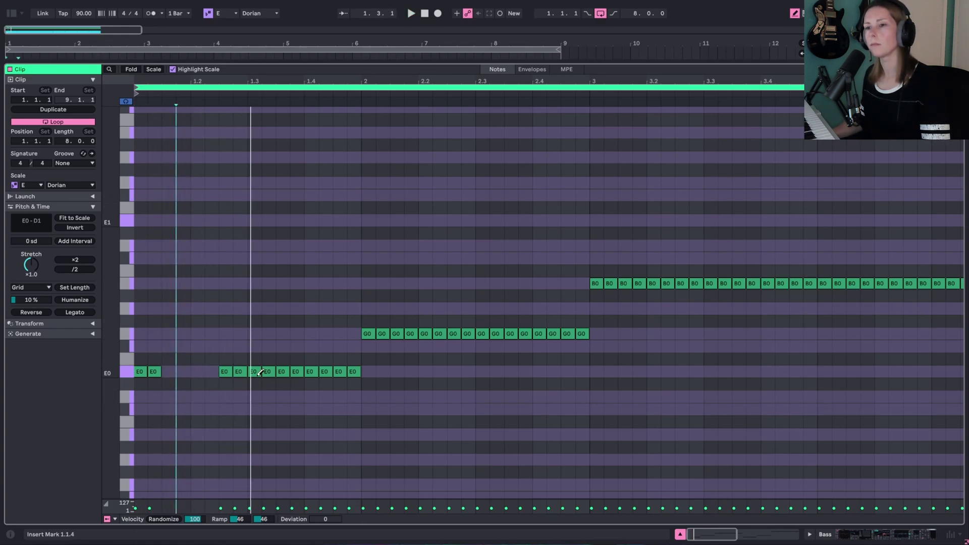
drag(259, 372, 284, 371)
key(space)
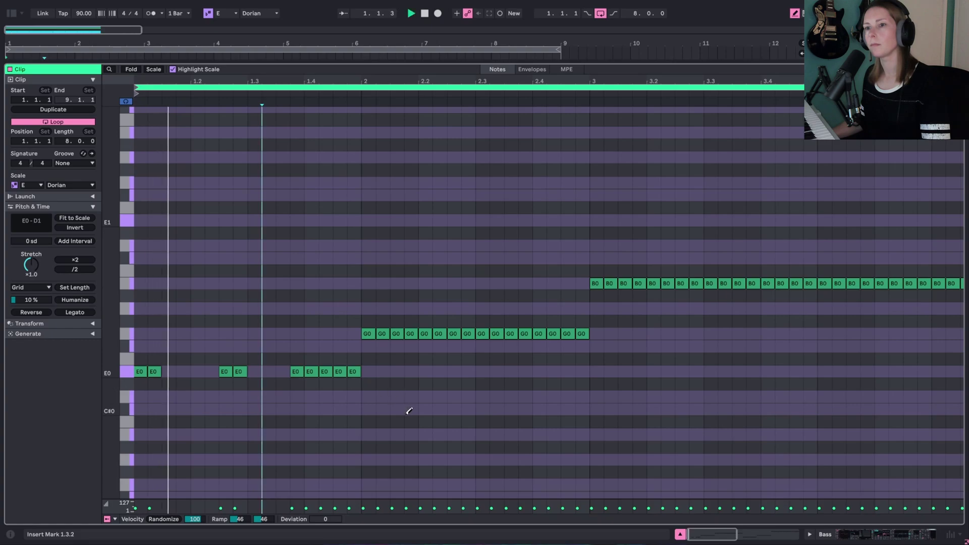
key(space)
click(303, 371)
key(space)
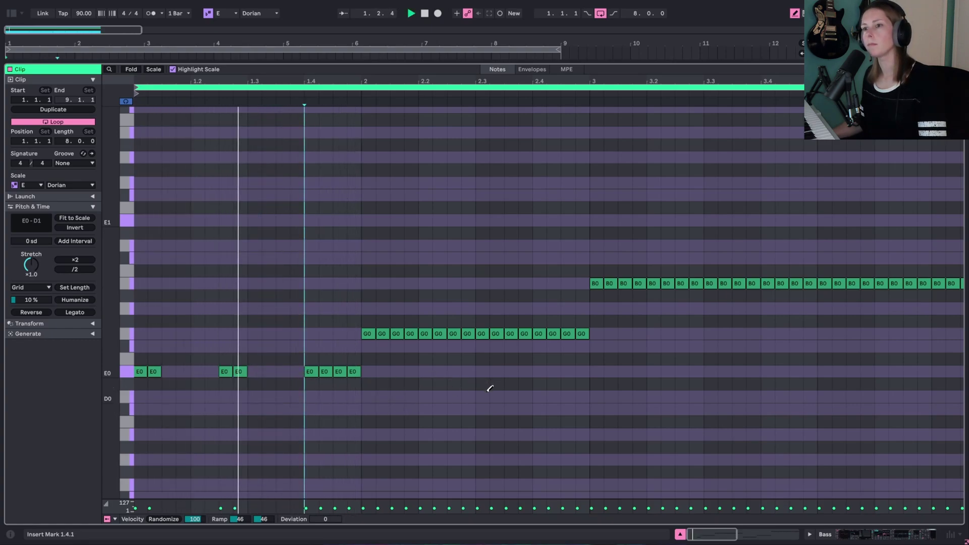
key(space)
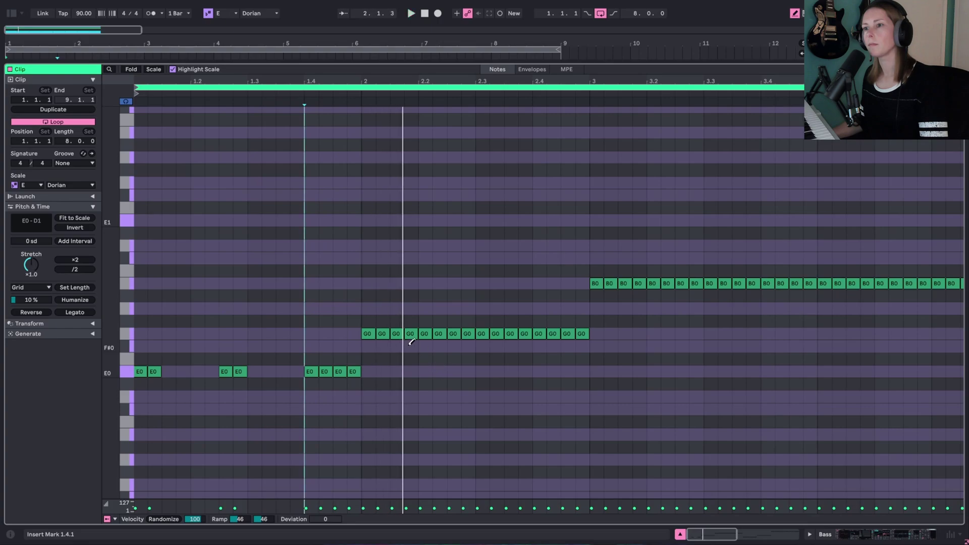
- Erase the E0 note at 1.4.1 and thin the bar 2 G0 notes to pairs at 2.1.1 and 2.2.3 plus three from 2.4.2
click(399, 334)
click(413, 333)
key(space)
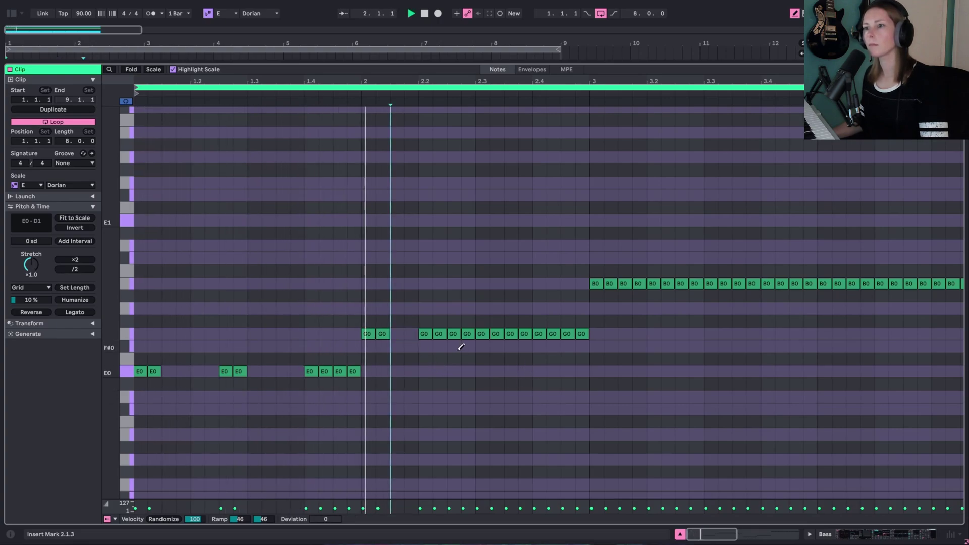
key(space)
click(454, 334)
click(467, 334)
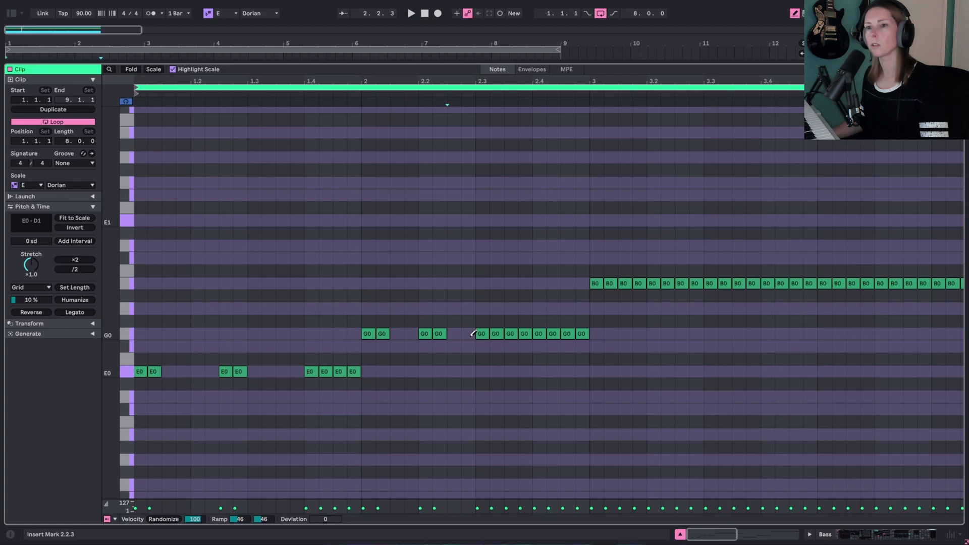
click(481, 334)
click(495, 334)
key(space)
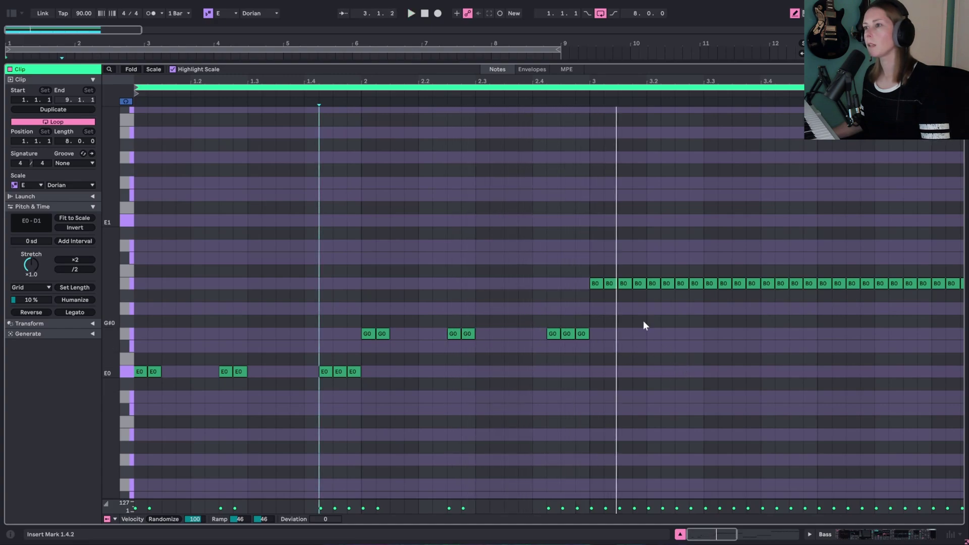
- Thin out the bass notes from bar 3 onward, starting with the B0 note at 3.1.3, and play the bassline
key(b)
double_click(625, 283)
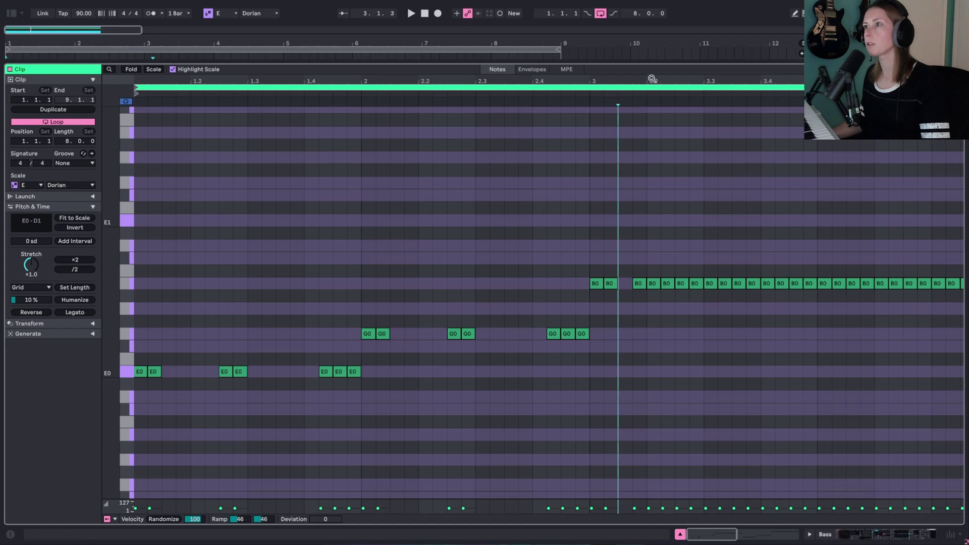
key(minus)
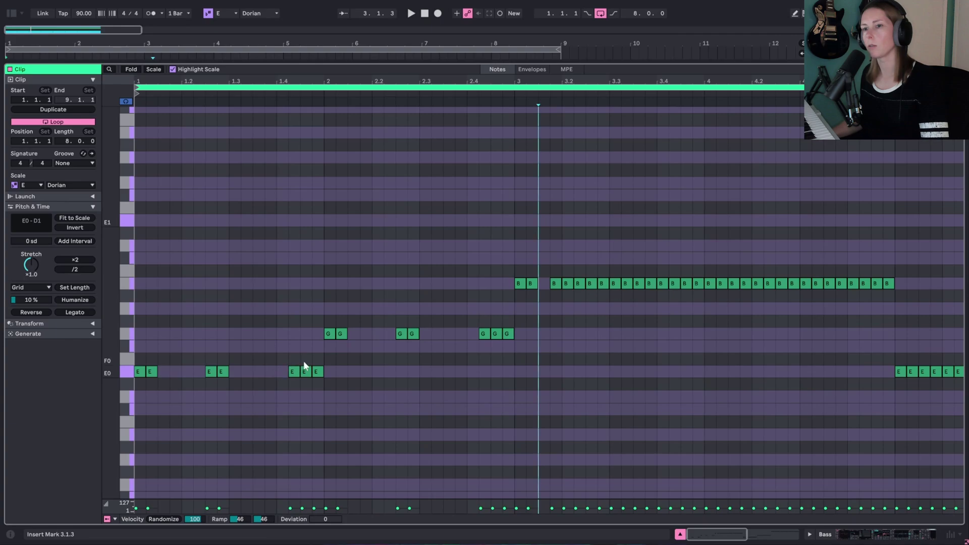
key(space)
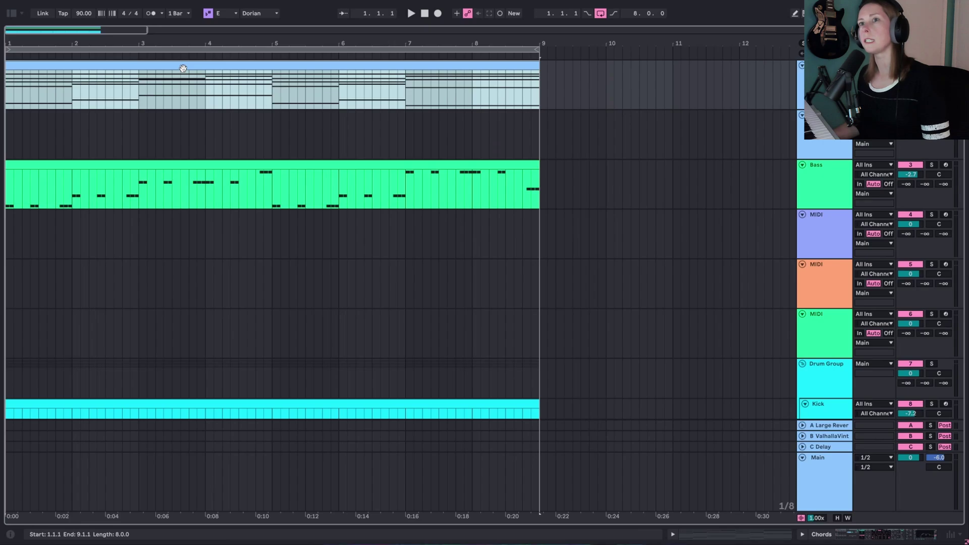
- Copy the eight-bar chord clip onto the second track, which holds Operator, and play it
drag(184, 68, 171, 117)
click(805, 243)
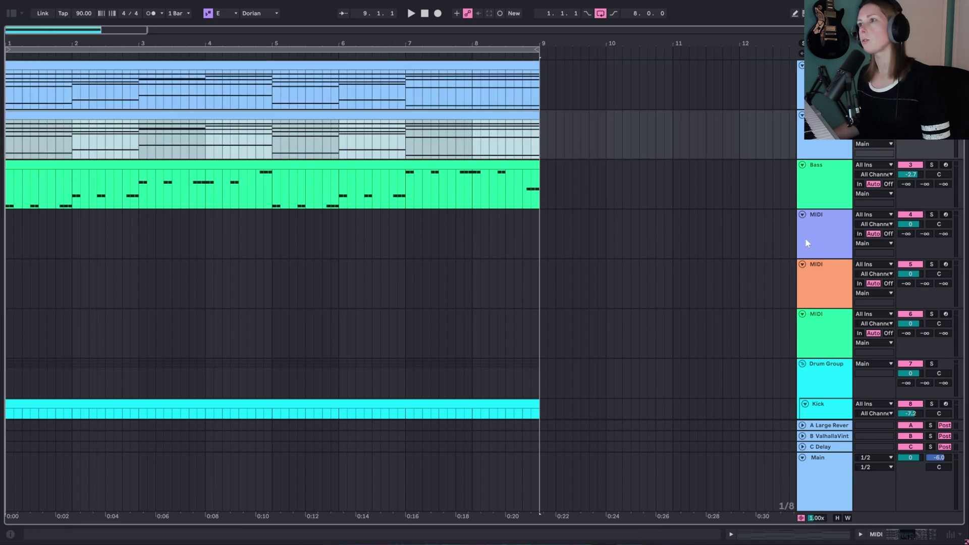
key(0)
key(shift+Tab)
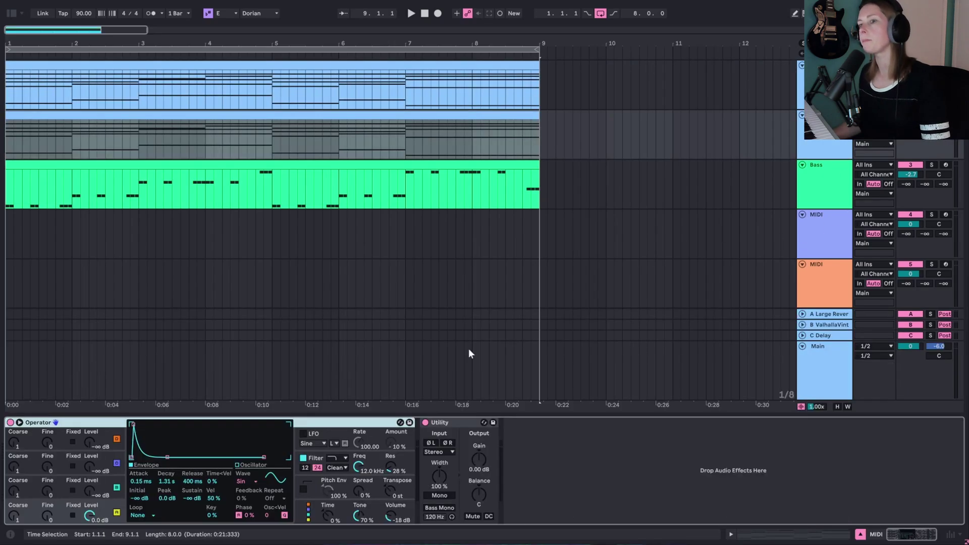
click(177, 119)
key(space)
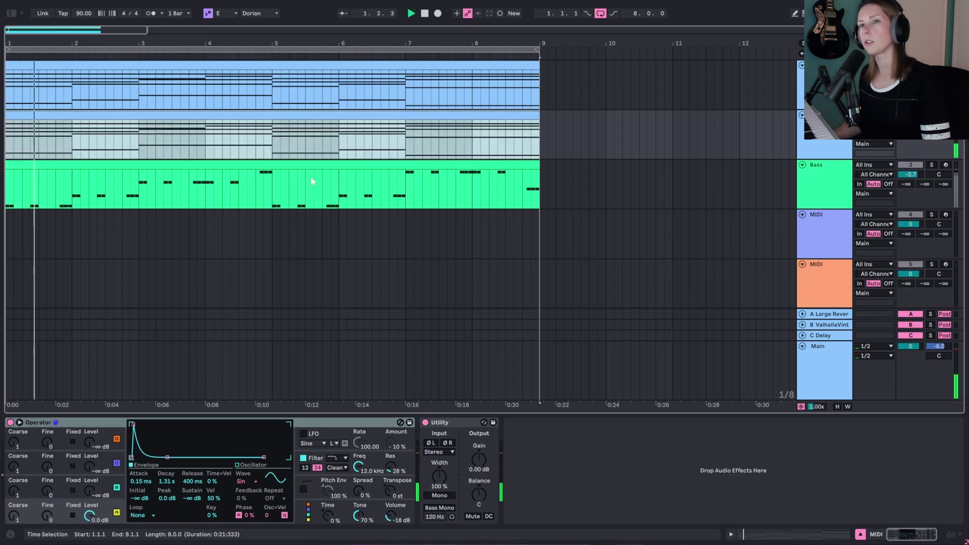
key(space)
- Open the copied chord clip in an enlarged note editor, arpeggiate it with UpDown style, 1/16 rate and 42% gate, and play it
key(shift+Tab)
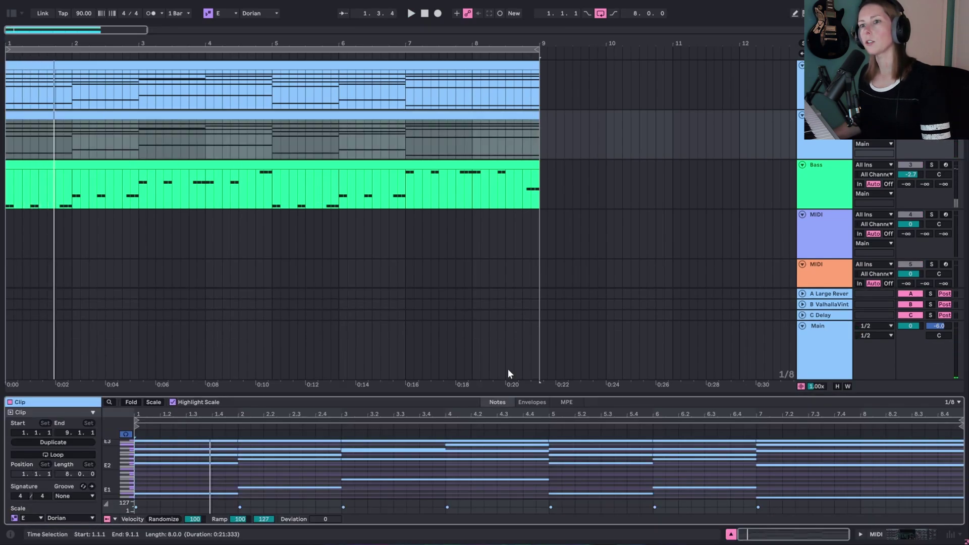
drag(386, 395, 429, 59)
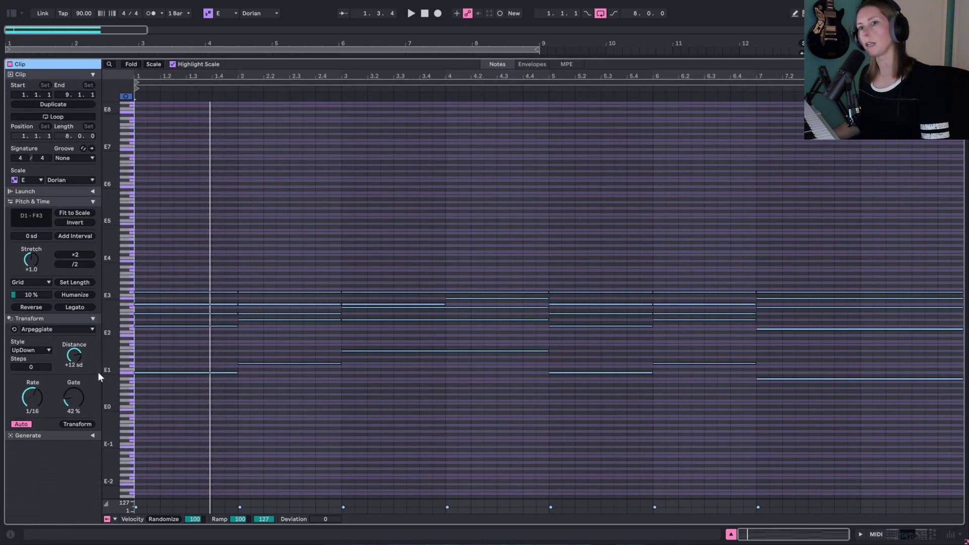
click(42, 350)
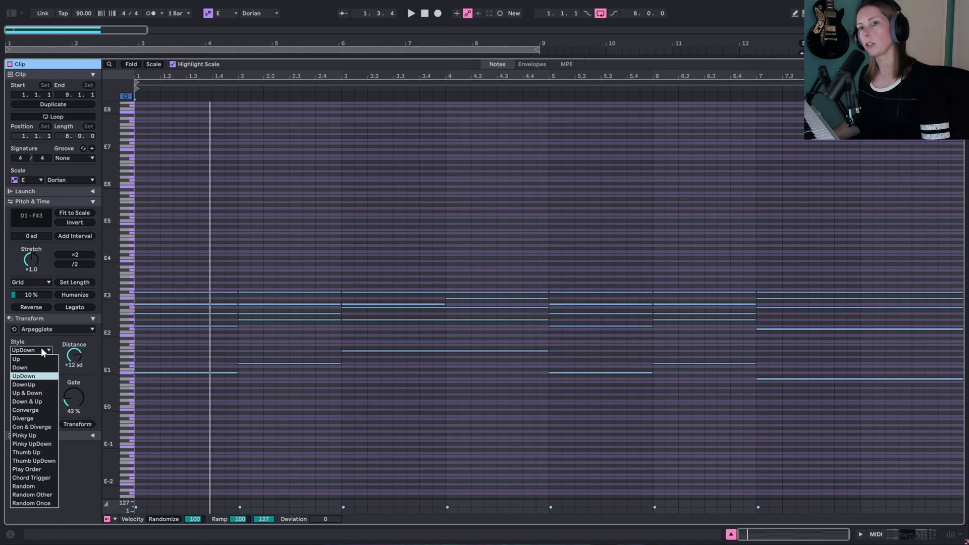
click(40, 348)
click(83, 425)
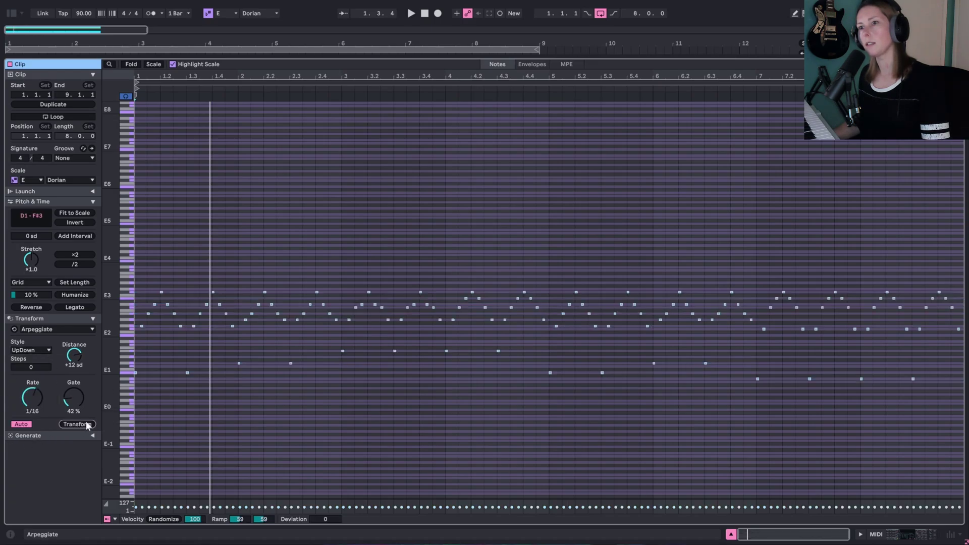
key(space)
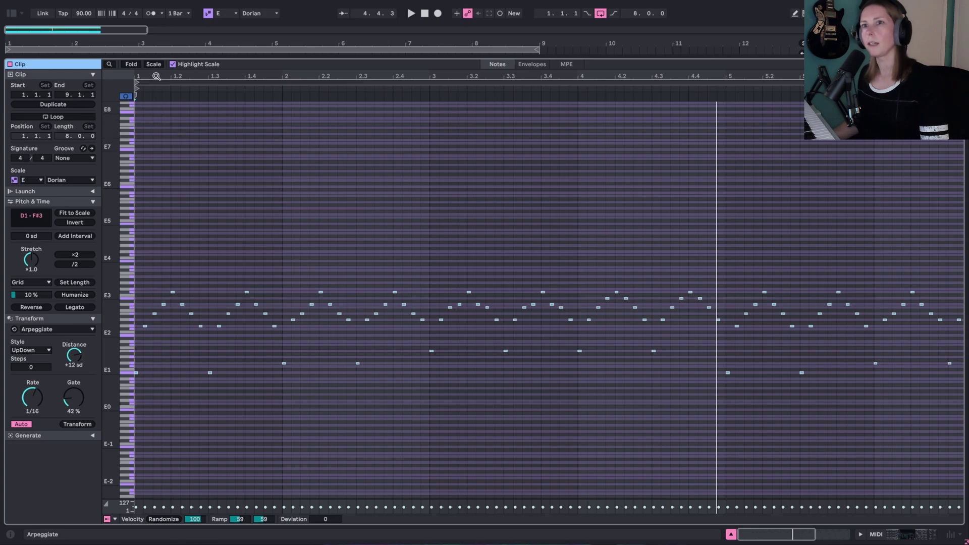
- Move the E1 arpeggio notes on beats 1 and 3 of bar 1 up to B2 and the B2 at 1.1.3 up to F#3
drag(157, 77, 157, 116)
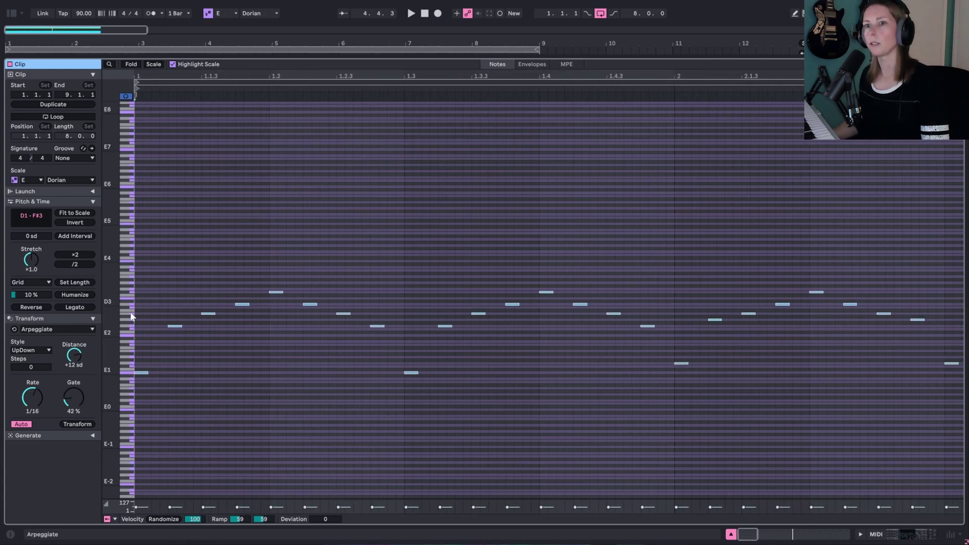
drag(114, 318, 262, 319)
scroll(303, 360, down, 3)
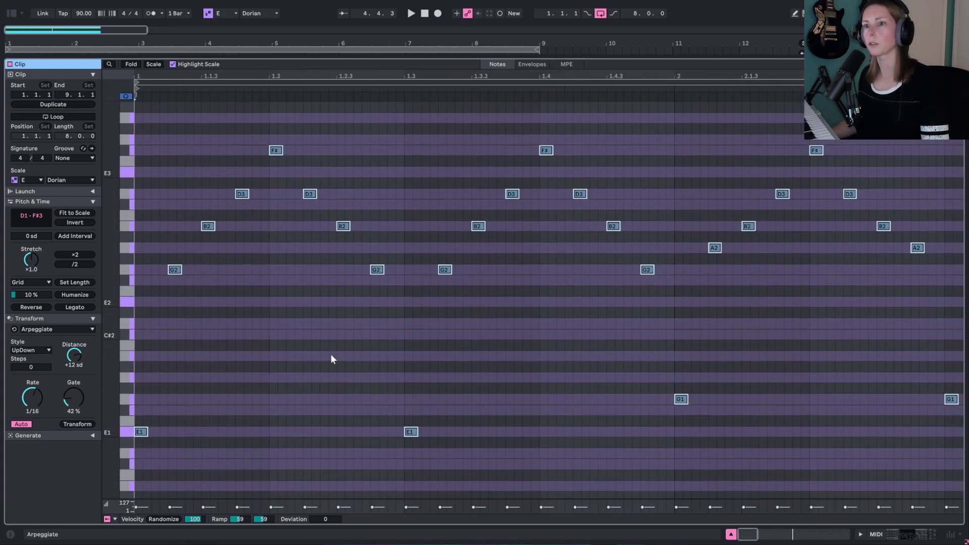
scroll(267, 354, up, 1)
click(140, 444)
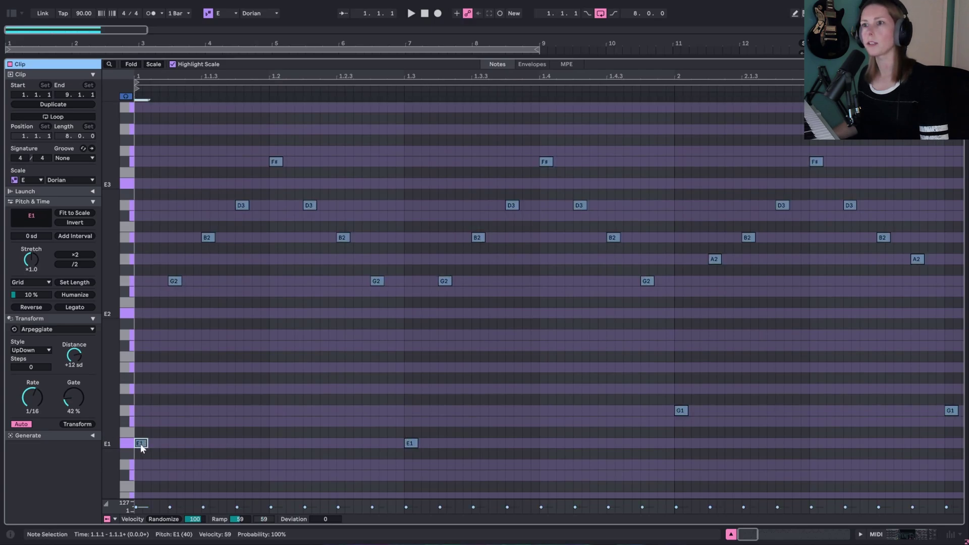
drag(137, 447, 230, 235)
click(242, 207)
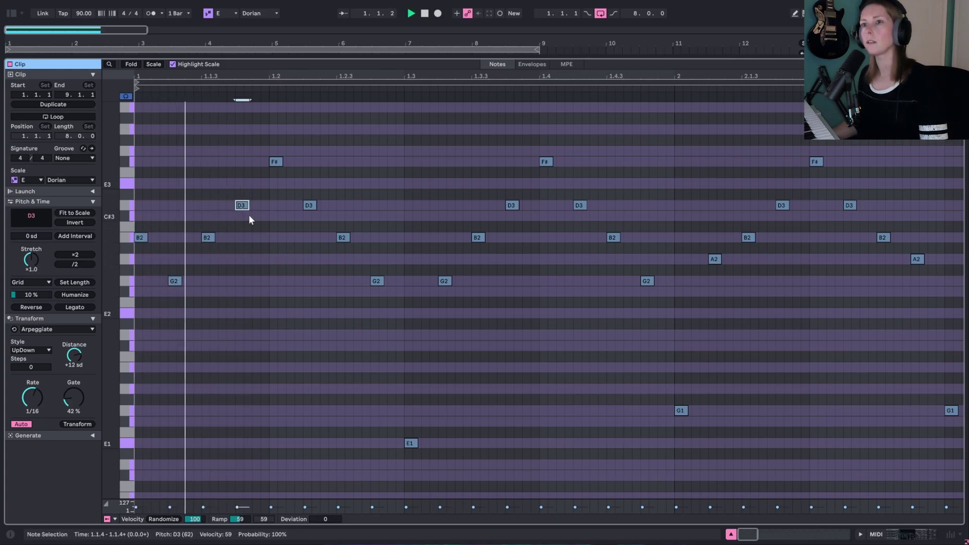
drag(209, 241, 211, 166)
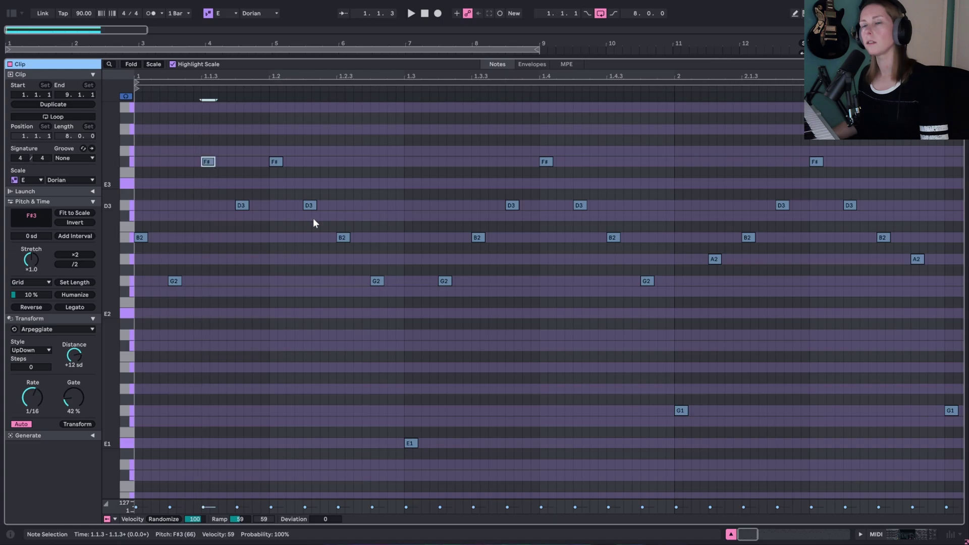
key(space)
- Transpose all the arpeggio notes up one octave and play the clip
click(800, 330)
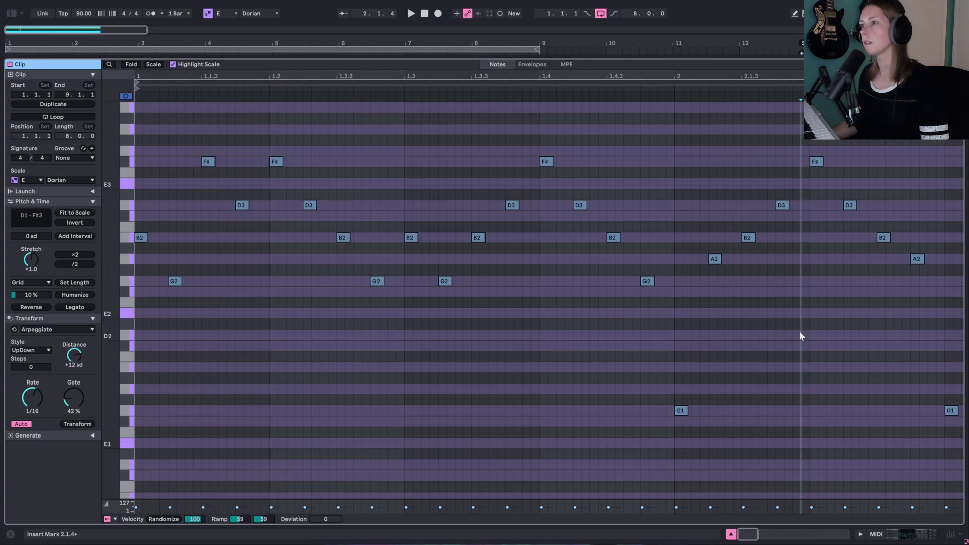
key(ctrl+a)
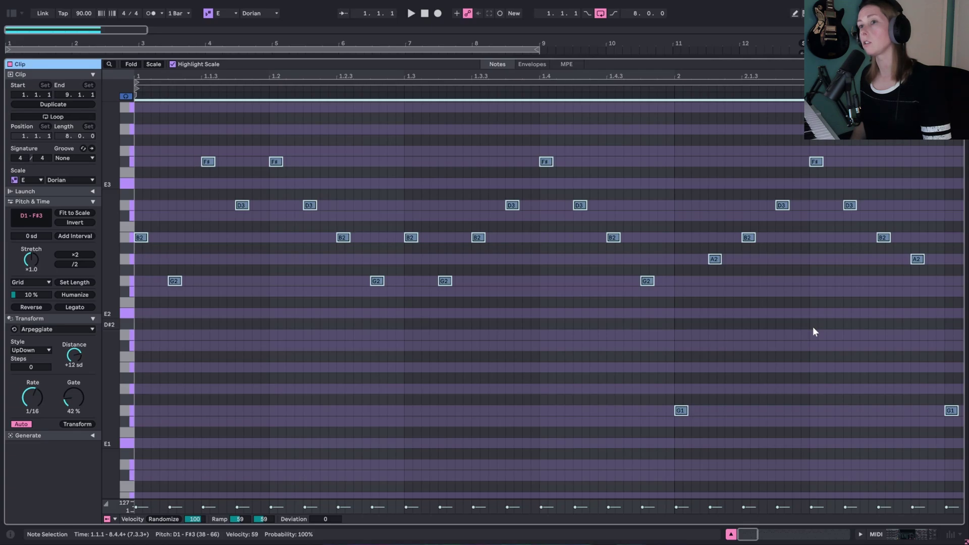
key(shift+Up)
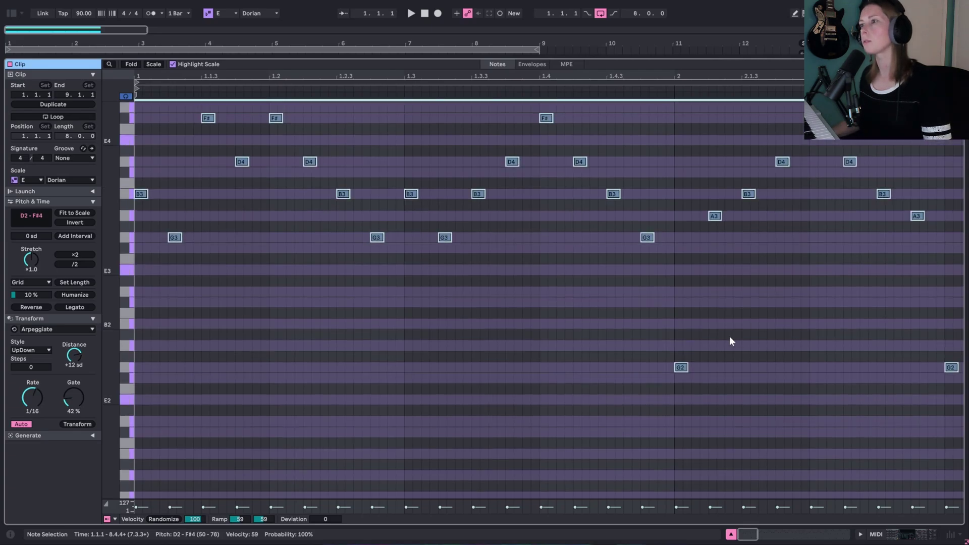
scroll(730, 341, up, 5)
scroll(730, 341, up, 1)
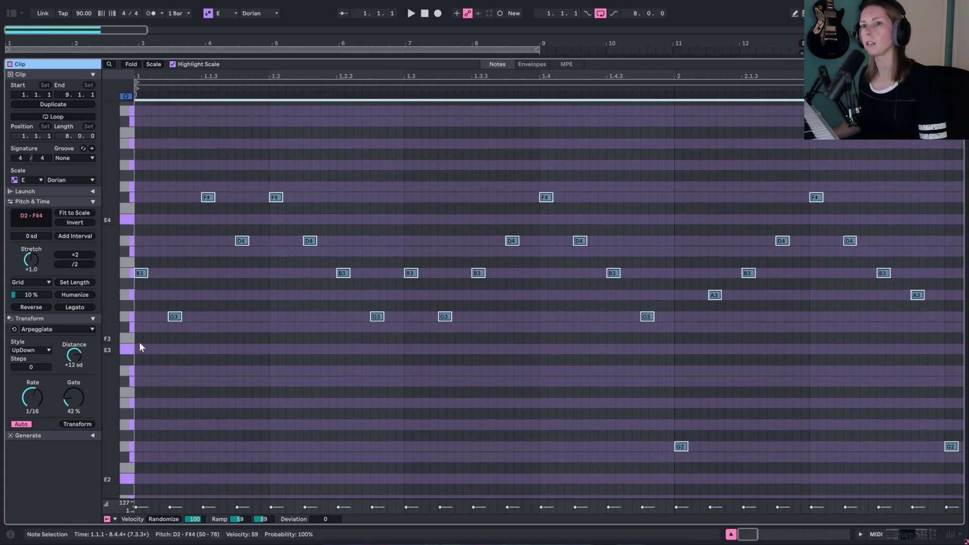
click(142, 346)
key(space)
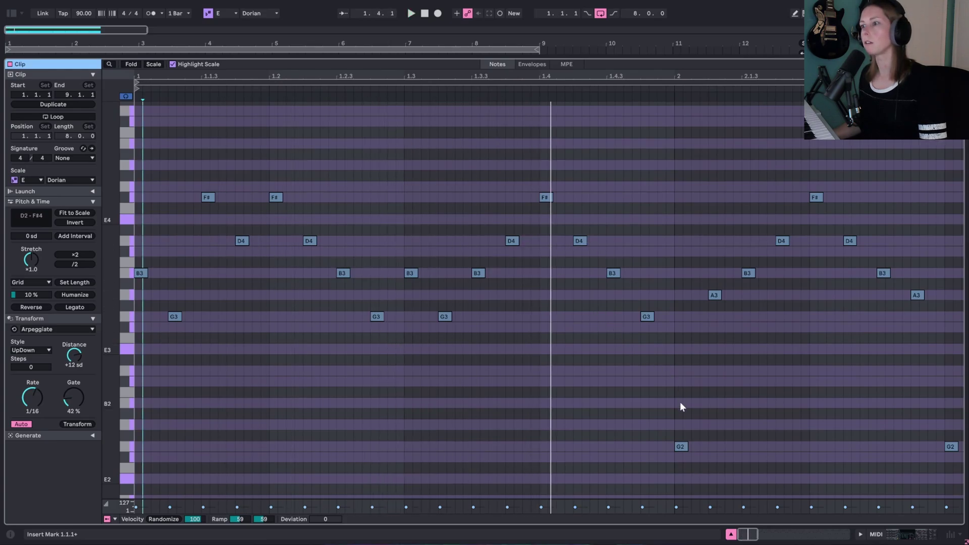
key(space)
- Replace the second half of bar 1's arpeggio with a duplicate of its first two beats and play it
drag(670, 396, 399, 173)
key(Delete)
drag(404, 355, 139, 156)
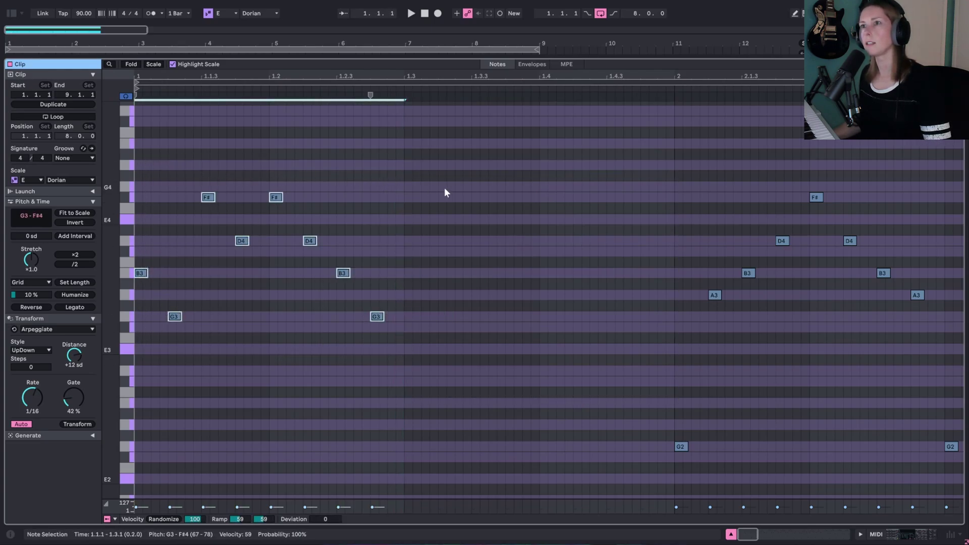
key(ctrl+d)
key(space)
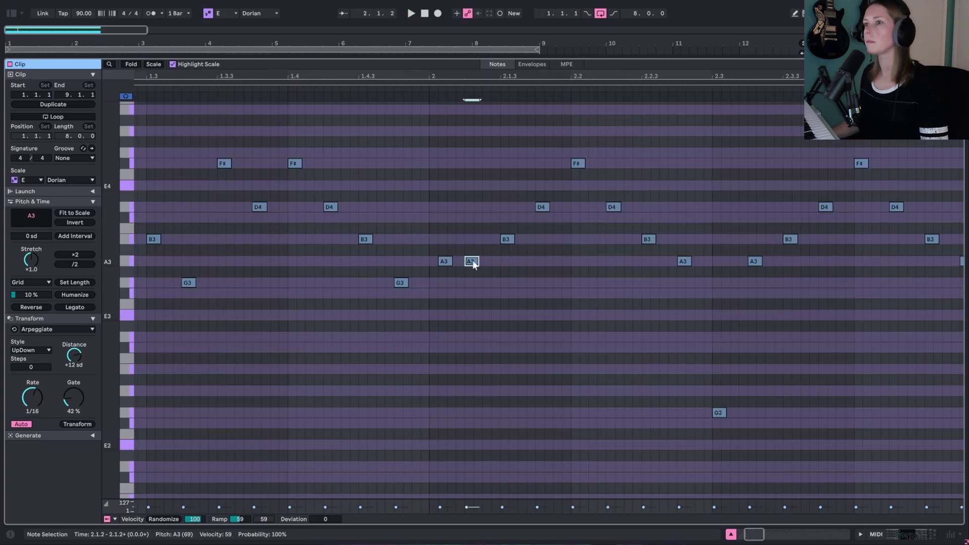
- Rearrange the start of bar 2's arpeggio as A3 at 2.1.1, B3 at 2.1.2 and F#4 at 2.1.3
drag(474, 264, 508, 166)
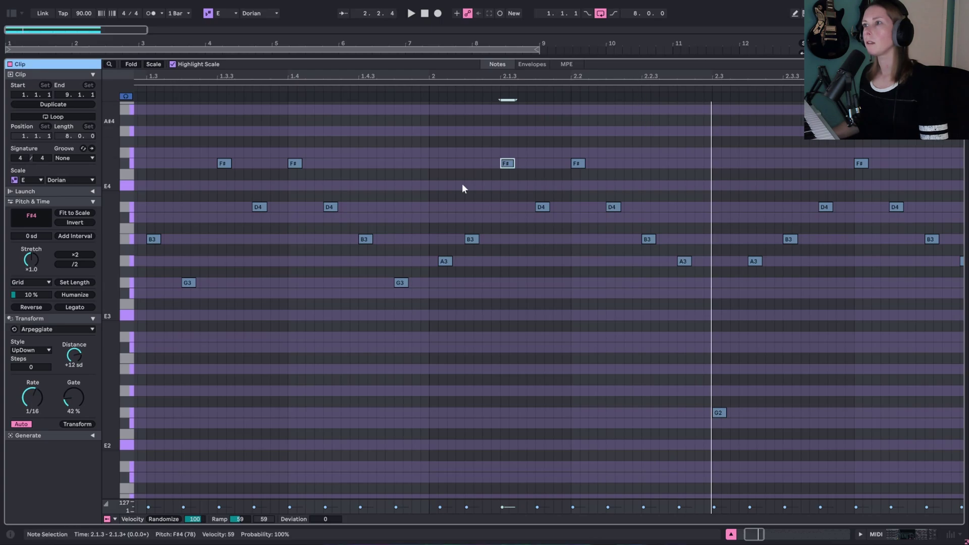
drag(451, 261, 443, 262)
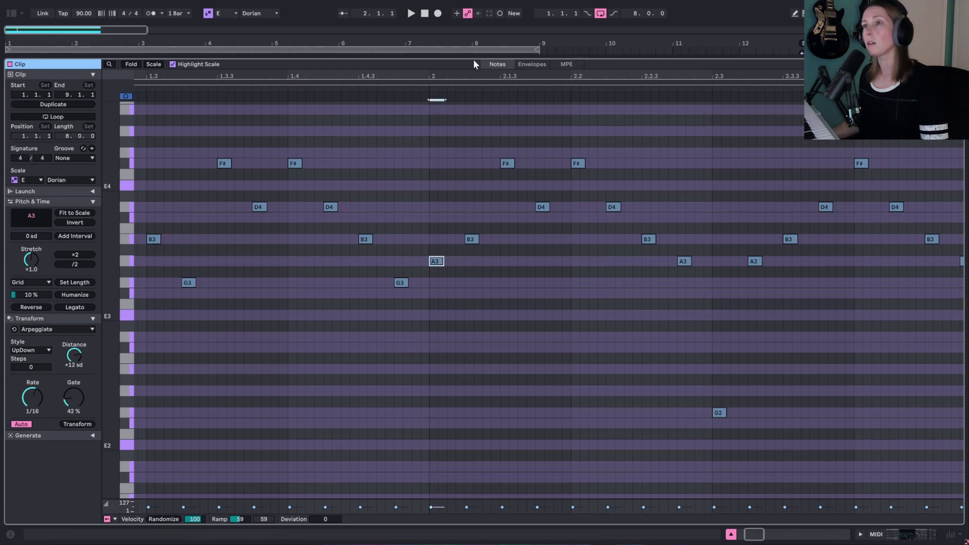
drag(478, 76, 511, 65)
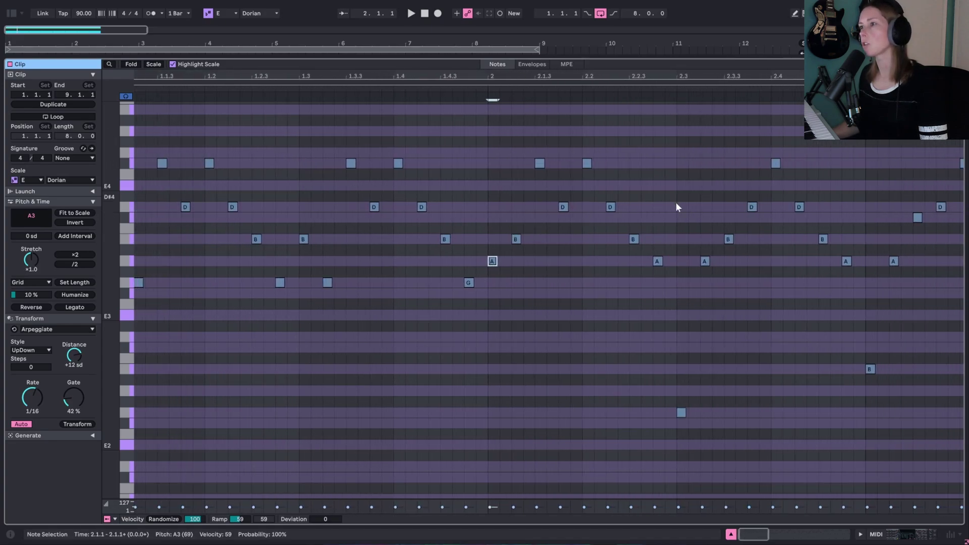
- Delete the low G2 note at beat 3 of bar 2 in the arpeggio
scroll(668, 304, up, 1)
drag(722, 456, 639, 414)
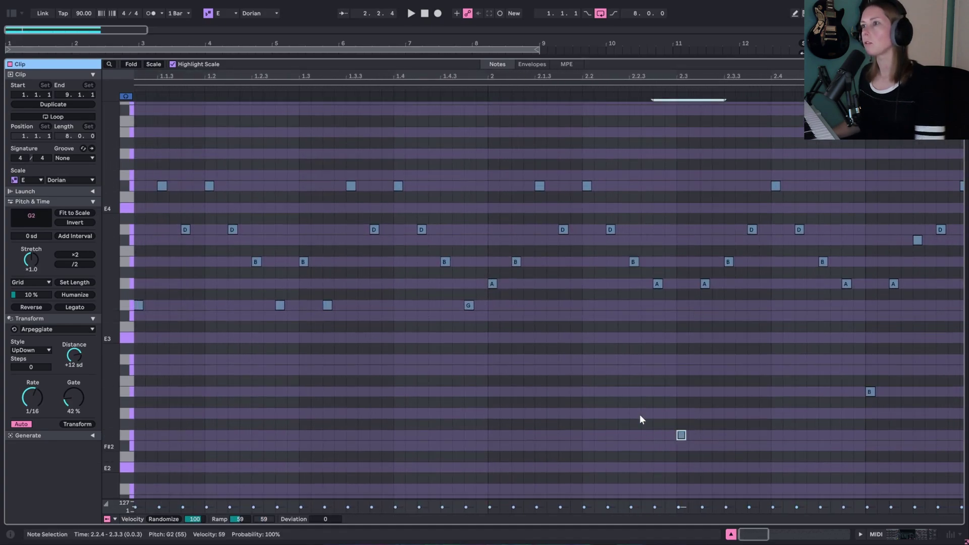
key(Delete)
key(plus)
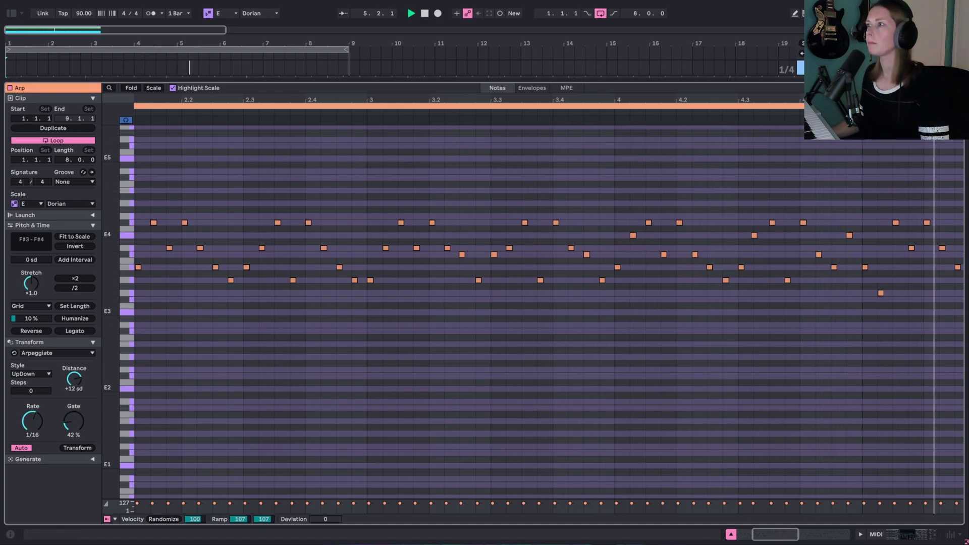
- Check the Arp clip's notes in bars 2 and 3, highlight all its C#4 notes, and audition it from bar 3
key(space)
drag(848, 99, 942, 101)
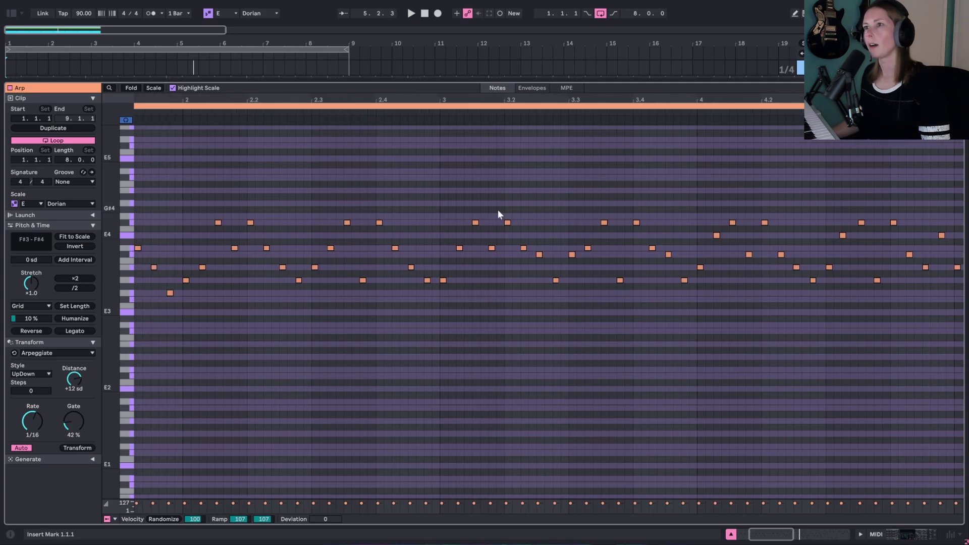
drag(107, 287, 135, 293)
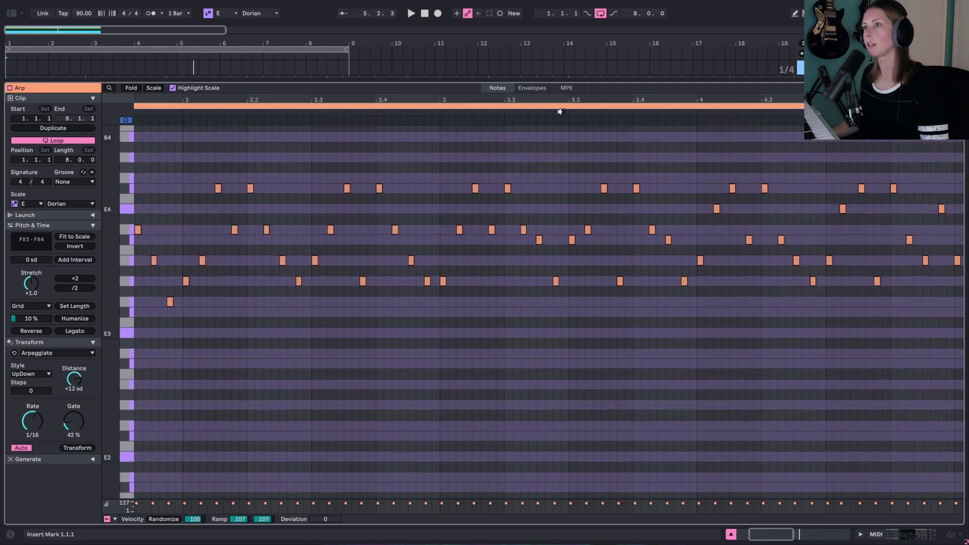
drag(532, 98, 635, 129)
drag(790, 96, 654, 241)
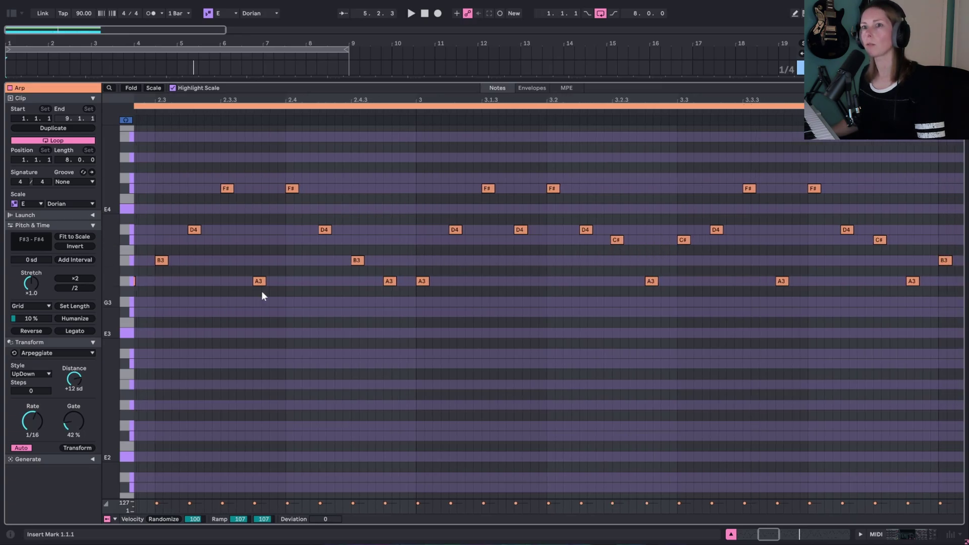
click(129, 249)
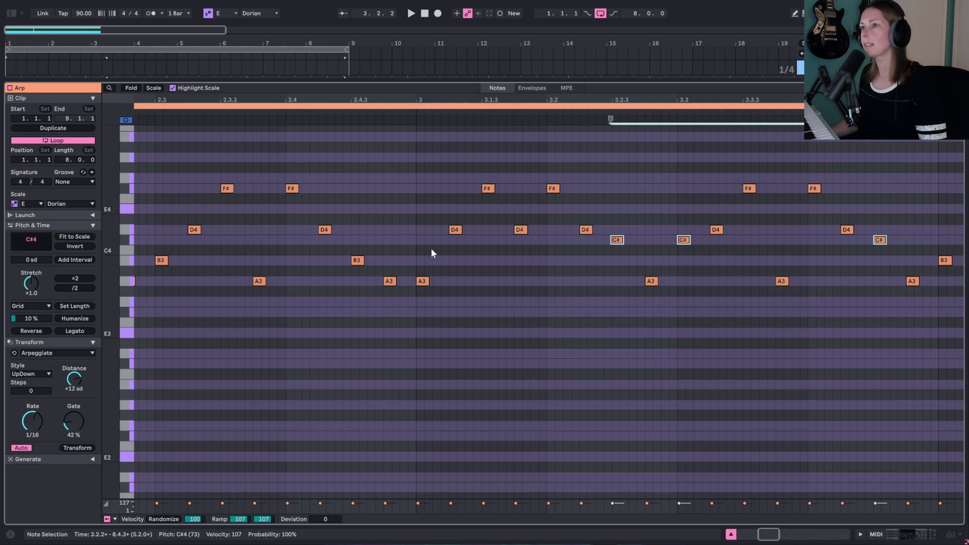
click(413, 255)
key(space)
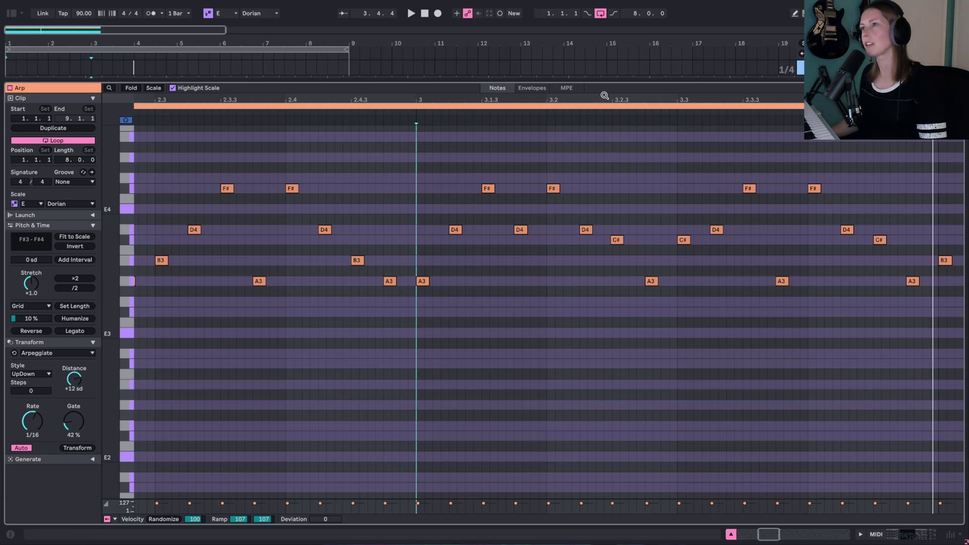
drag(606, 98, 606, 35)
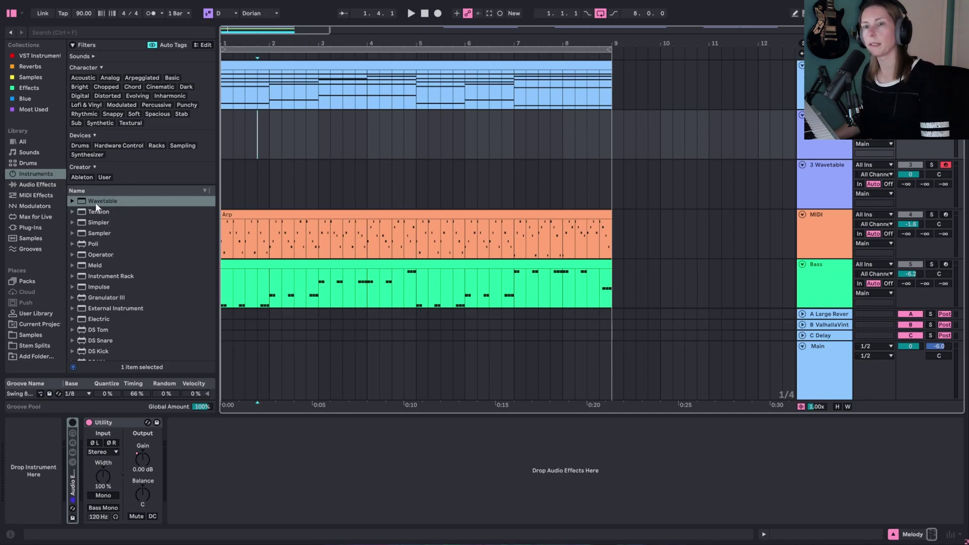
- Load Wavetable onto the Melody track, with Osc 1's wave position at 69% and Osc 2 switched on
drag(96, 201, 31, 469)
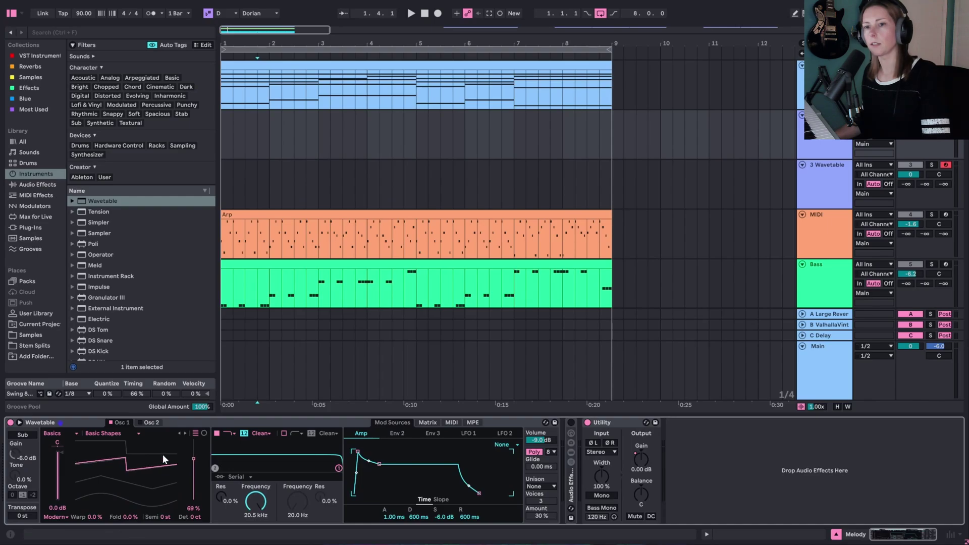
click(152, 423)
click(140, 422)
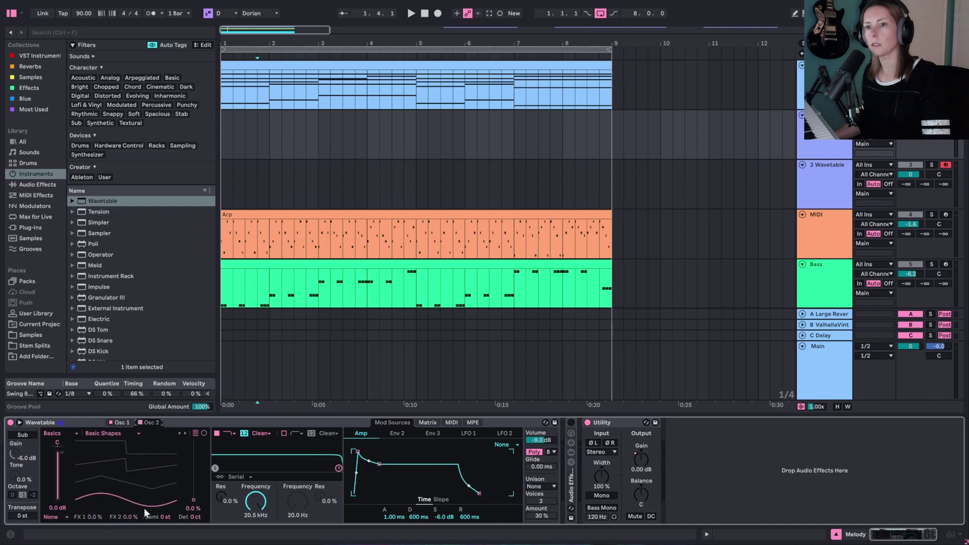
- Set Osc 2's wave position to 67%, the filter frequency to 676 Hz, and the amp envelope to 584 ms decay and -6.8 dB sustain
drag(152, 497, 152, 463)
drag(256, 505, 257, 540)
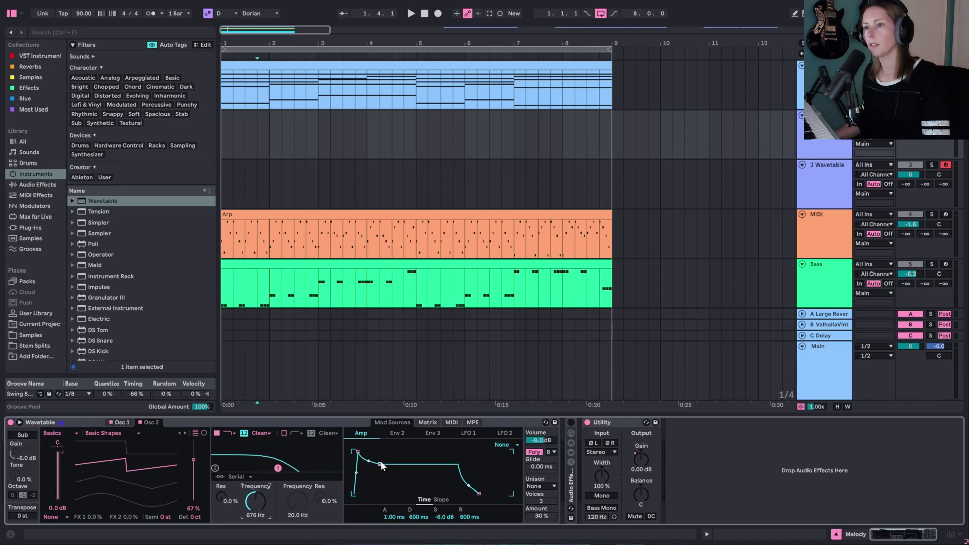
drag(381, 464, 379, 466)
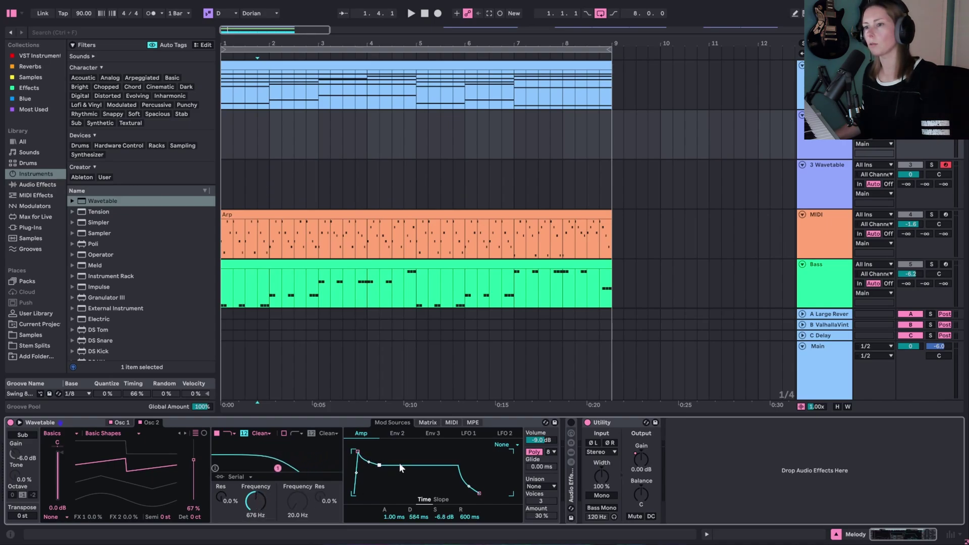
- Create an empty four-bar MIDI clip on the Melody track from bar 1 to bar 5
drag(232, 137, 408, 144)
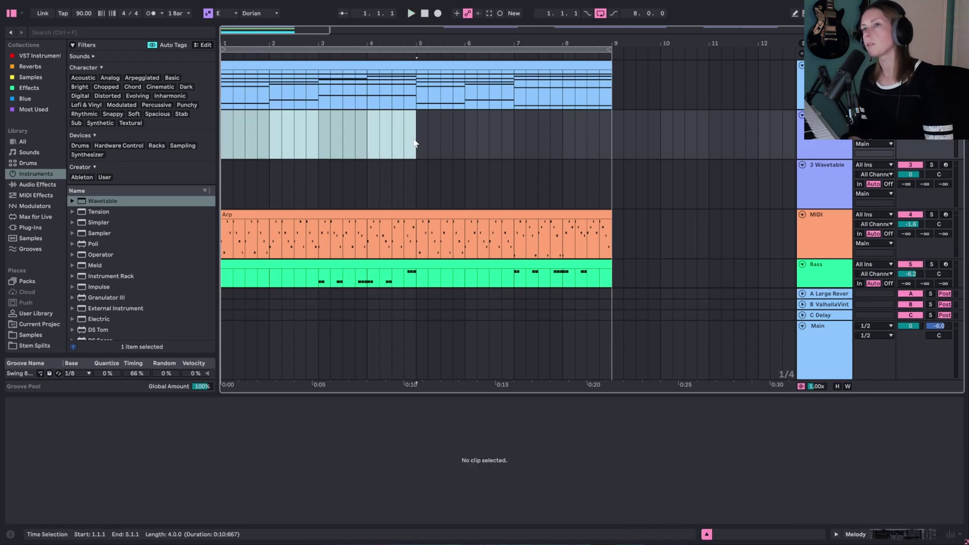
key(ctrl+shift+m)
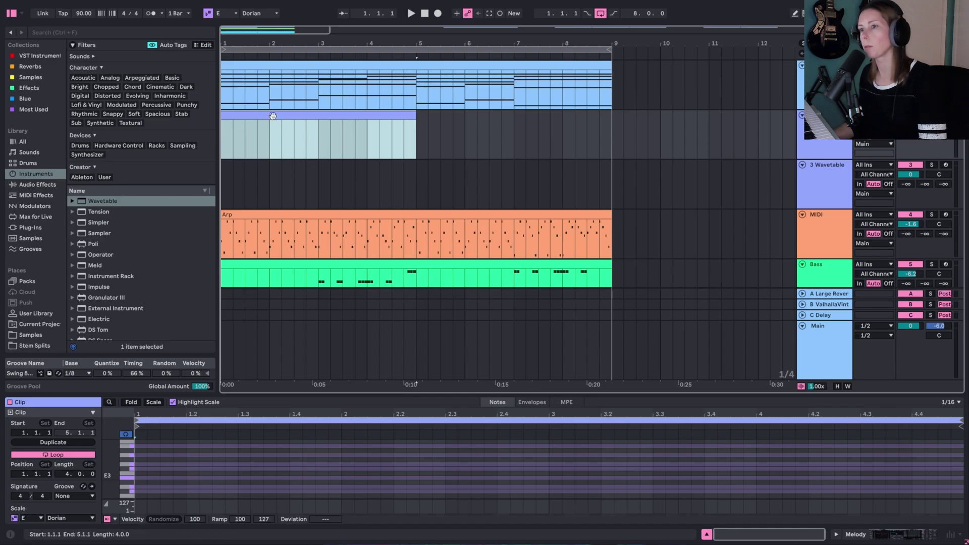
click(298, 77)
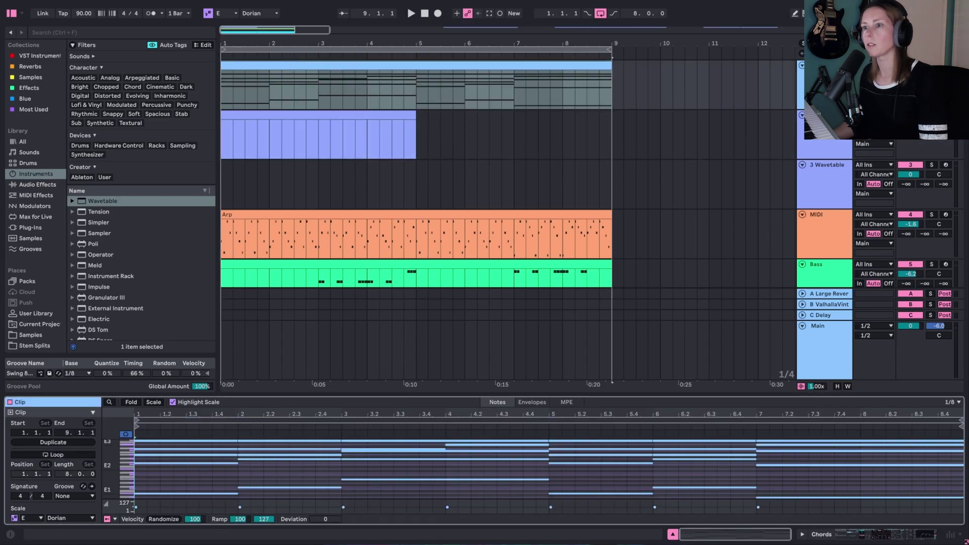
click(370, 121)
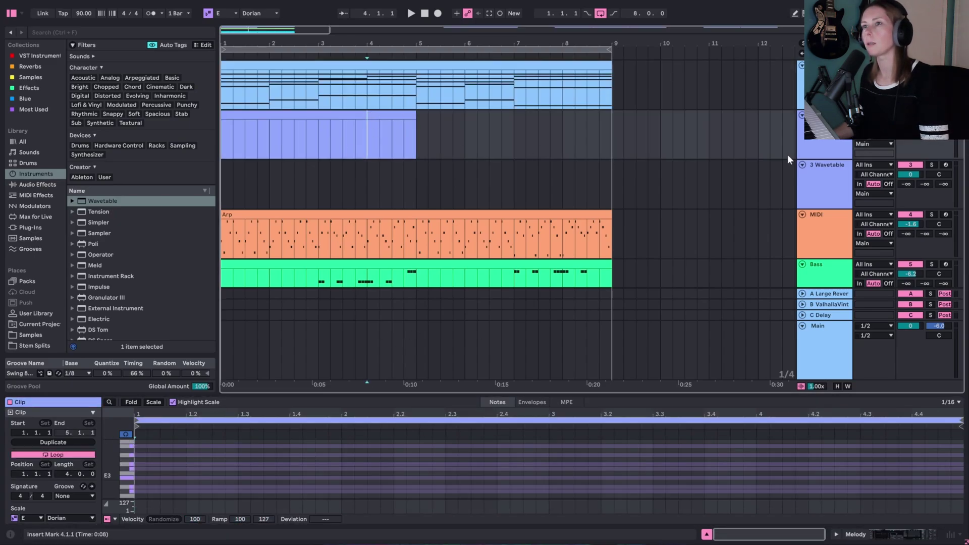
- Color the Melody track pink and assign the track color to its clips
right_click(825, 124)
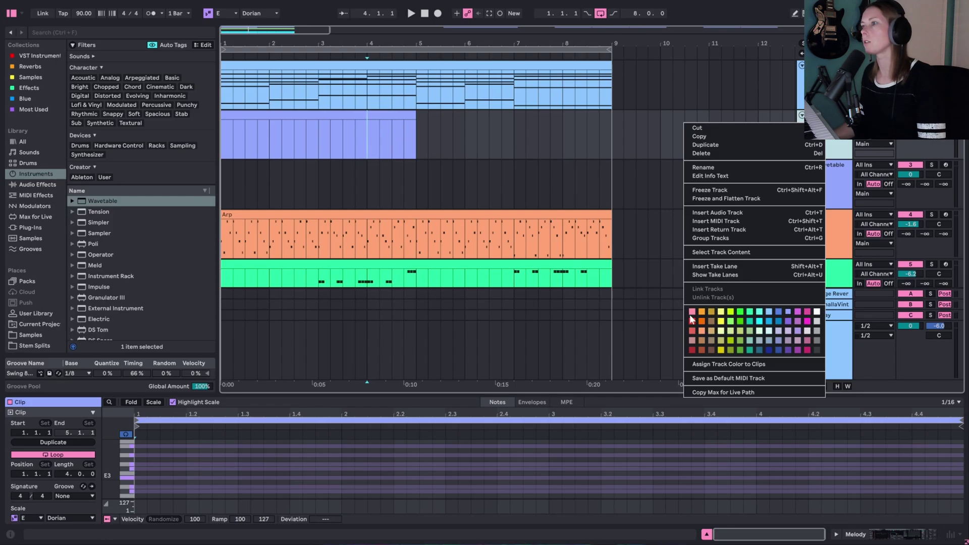
click(690, 315)
right_click(820, 132)
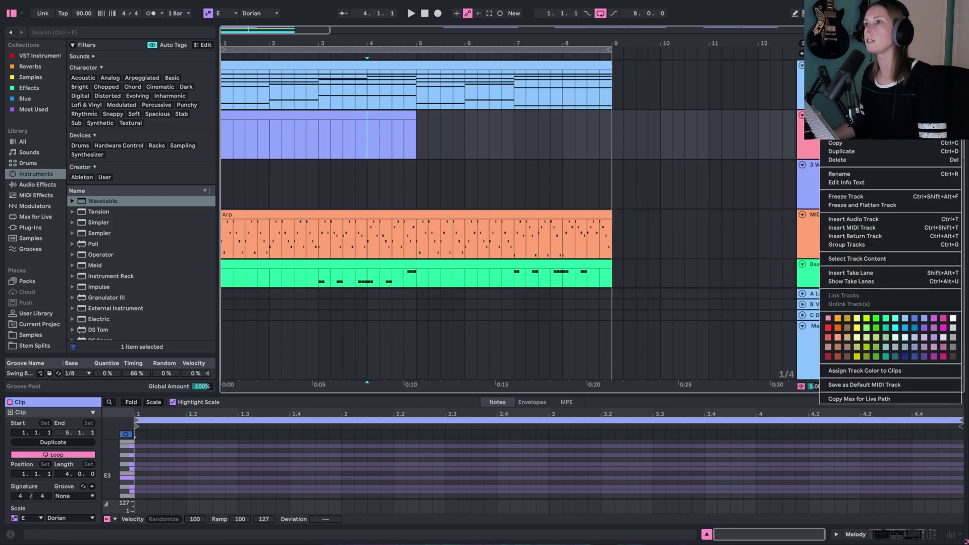
click(873, 377)
- Open the Melody and Chords clips together in an enlarged note editor and focus on the Melody clip
click(352, 116)
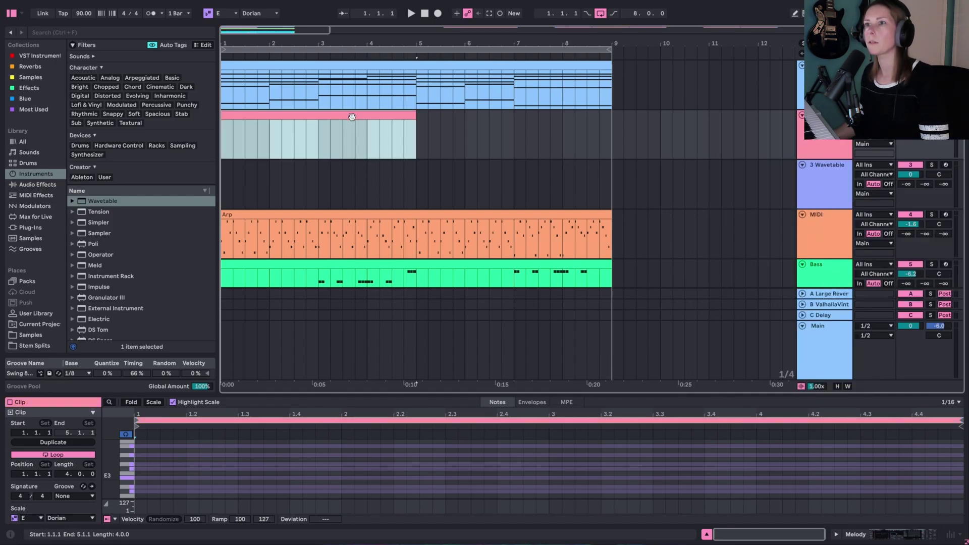
shift+click(341, 66)
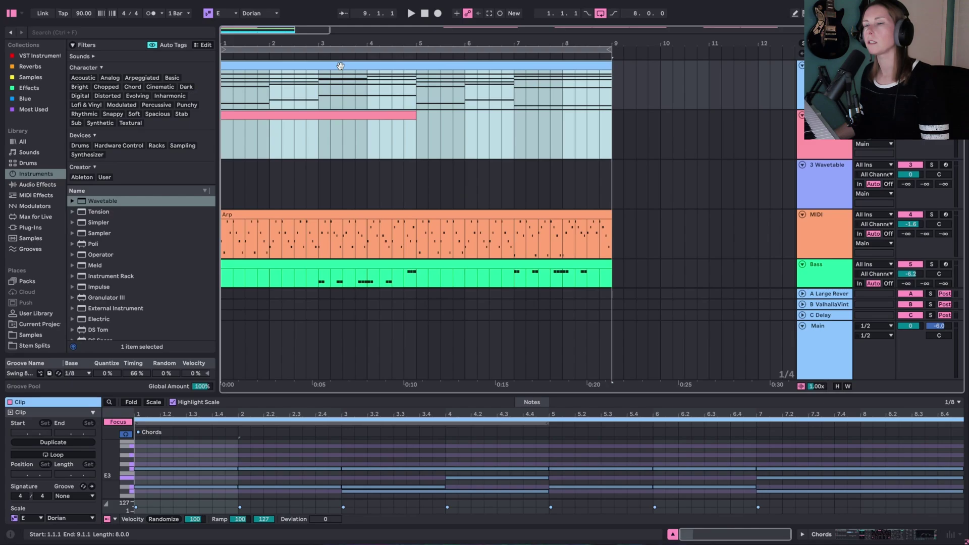
drag(800, 396, 799, 148)
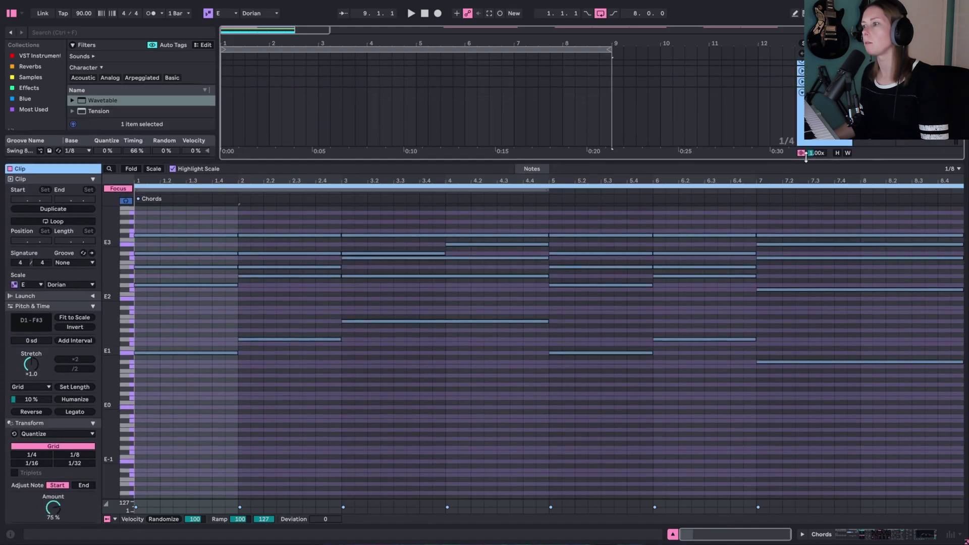
click(151, 175)
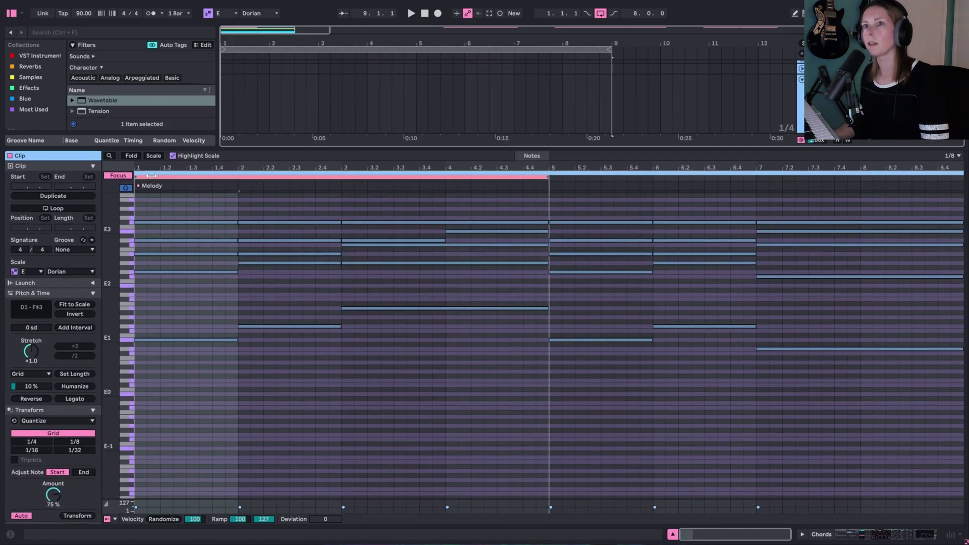
click(151, 176)
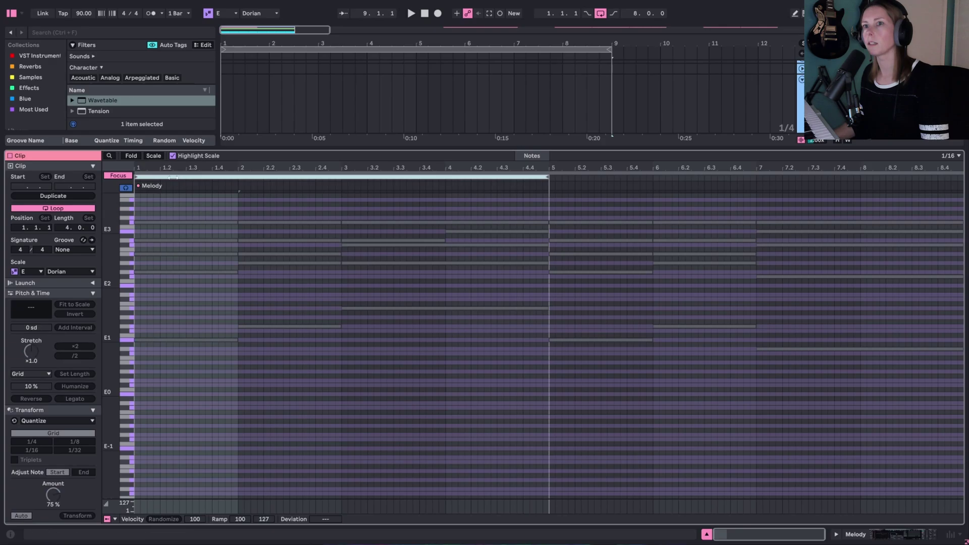
- Draw sixteenth notes F#3 at 1.1.1, D3 at 1.1.3 and B2 at 1.2.1 in the Melody clip
drag(168, 164, 198, 164)
scroll(210, 320, up, 5)
key(b)
click(158, 308)
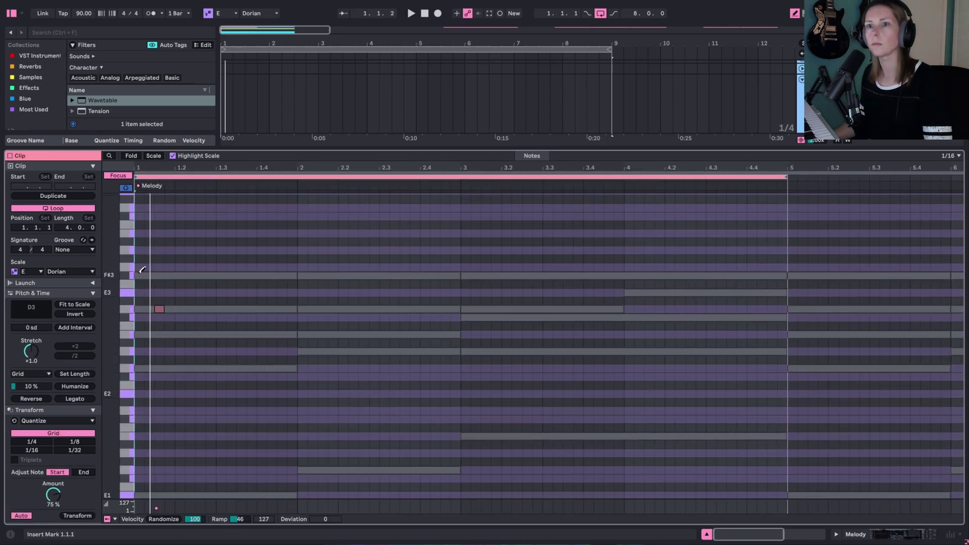
click(139, 275)
click(180, 335)
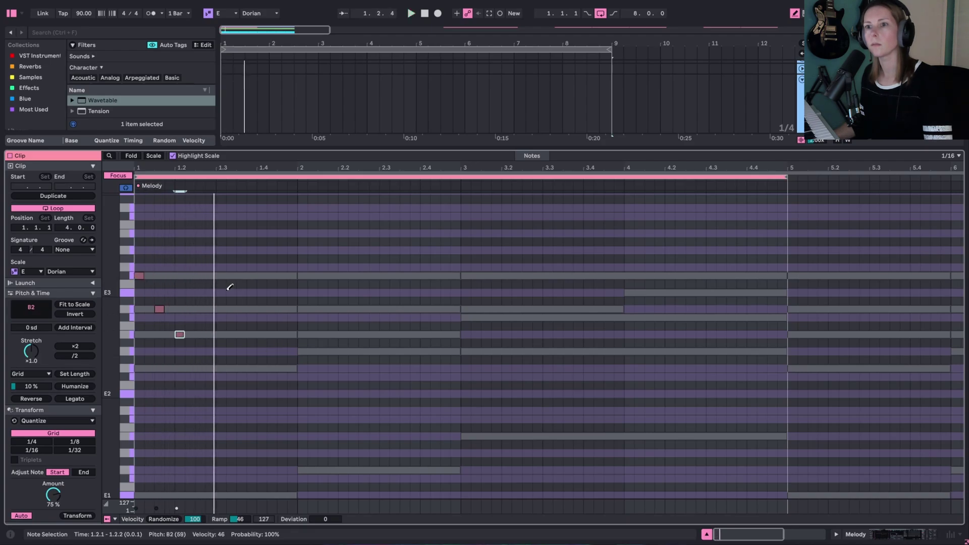
- Repeat the three melody notes an octave higher as F#4, D4 and B3 starting at 1.3.3, and play them
key(space)
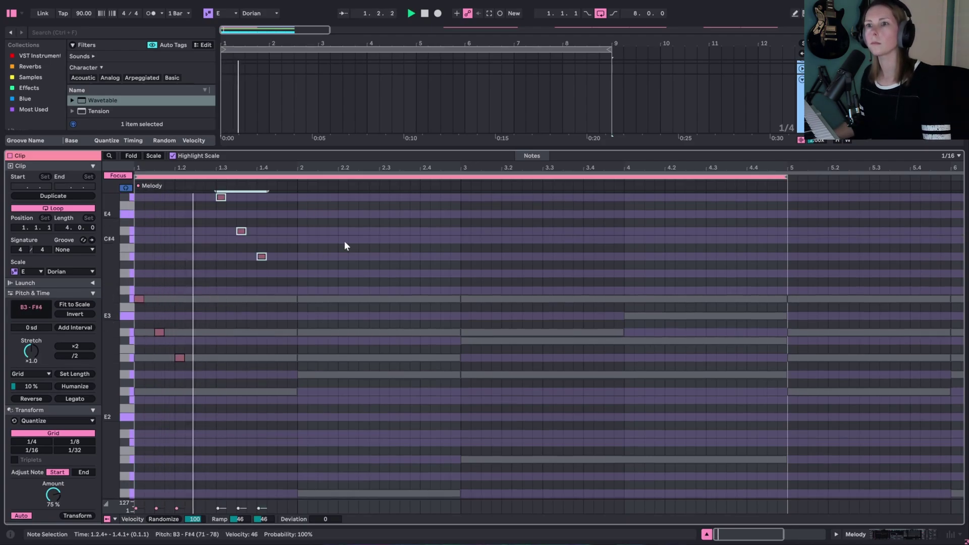
key(space)
drag(280, 284, 203, 191)
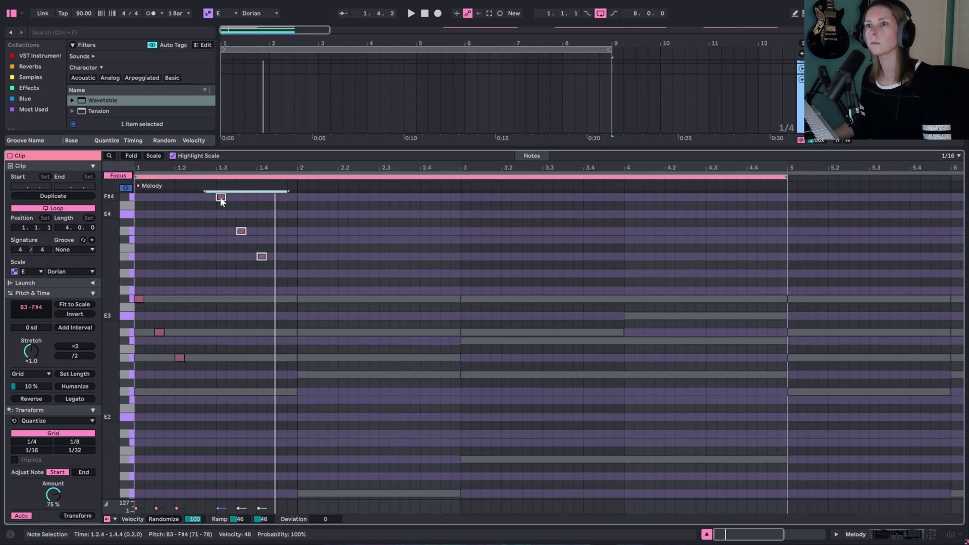
drag(220, 197, 243, 199)
key(space)
key(space)
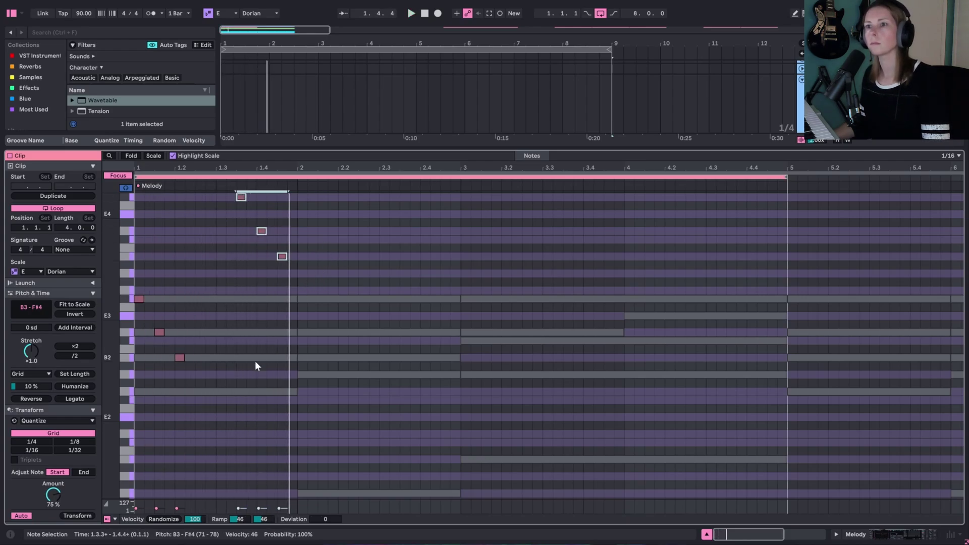
- Repeat the melody phrase through bars 2 to 4, using C#3 as the third note in bars 3 and 4, and play it
drag(206, 376, 305, 303)
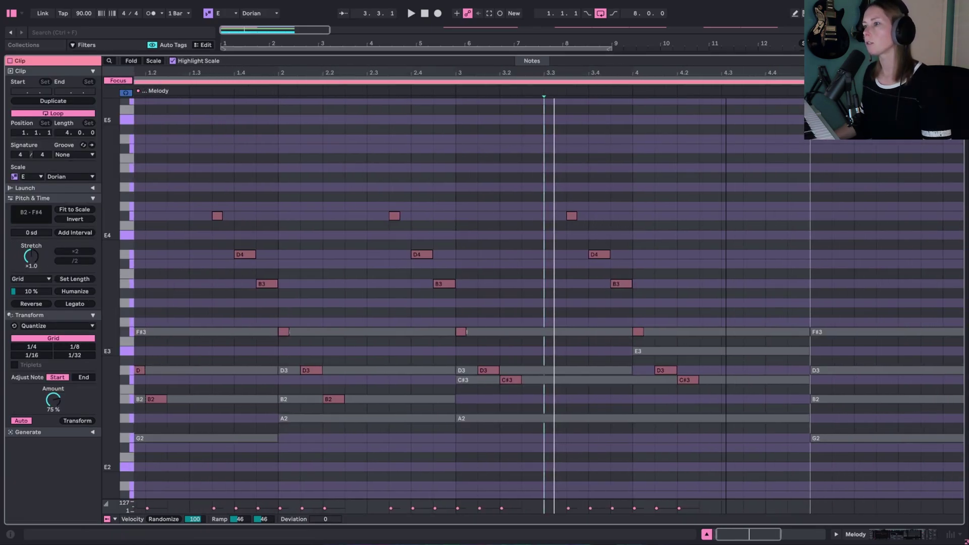
click(369, 264)
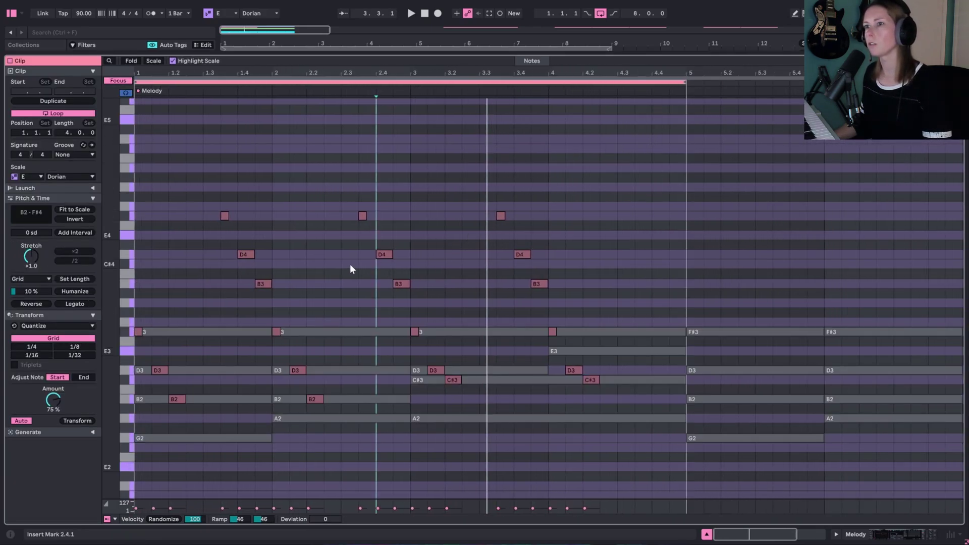
click(359, 263)
key(space)
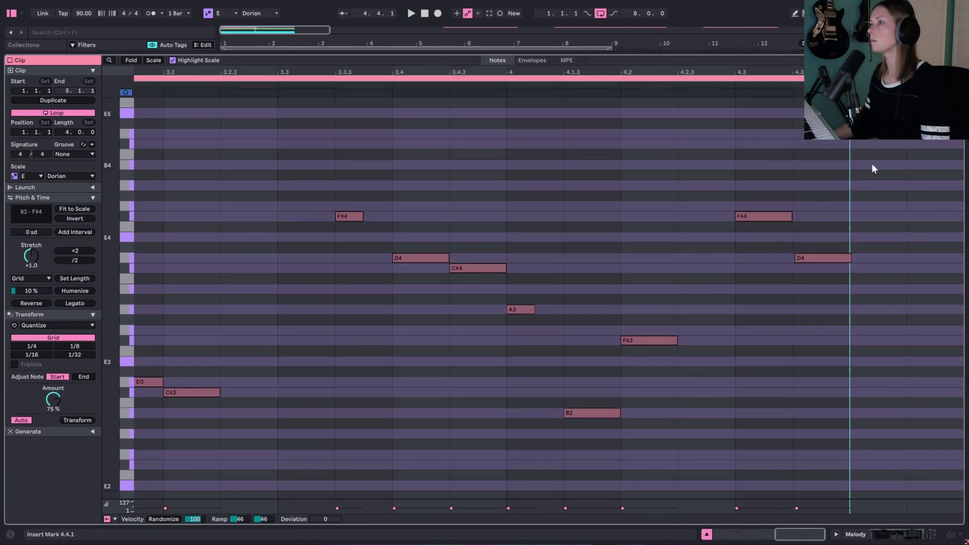
- Add an eighth-note A4 at 4.4.1 to the end of the melody's bar 4
double_click(871, 163)
drag(871, 163, 866, 189)
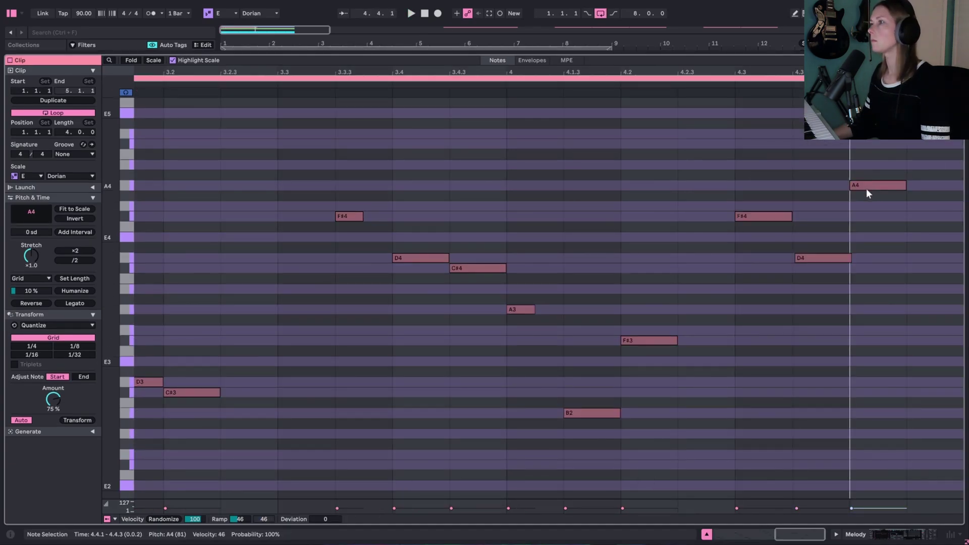
- Play the end of the melody, shift bar 4's final D4 to 4.4.1 and A4 to 4.4.3, and play it again
click(283, 255)
key(space)
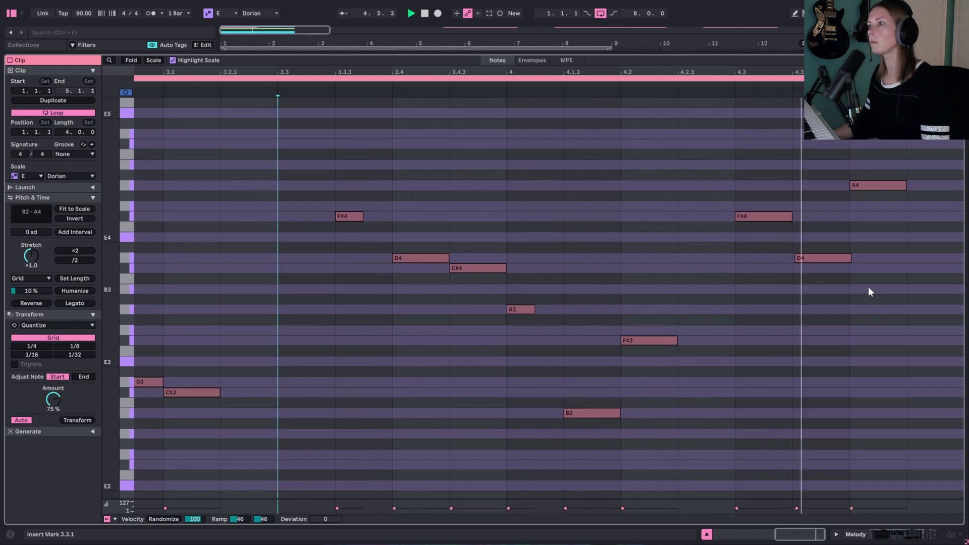
key(space)
drag(835, 257, 898, 259)
drag(873, 185, 929, 183)
click(729, 247)
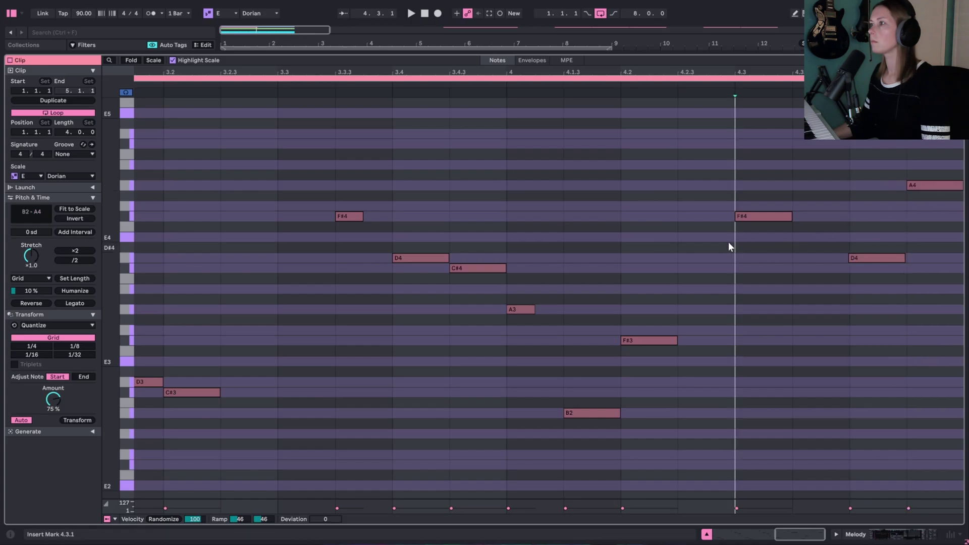
key(space)
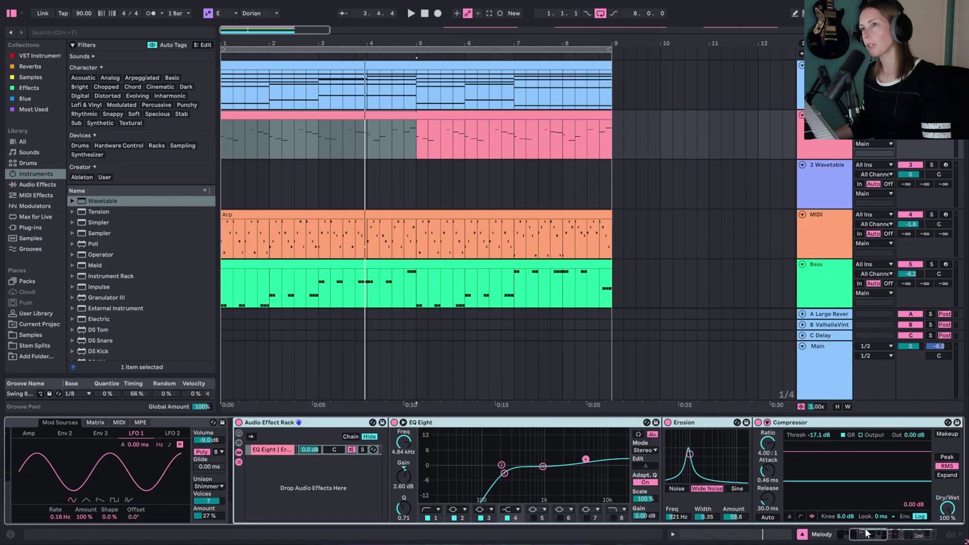
- Review the Melody track's effect chain, play the track, enable Erosion and set its amount to 36.4
drag(868, 534, 910, 526)
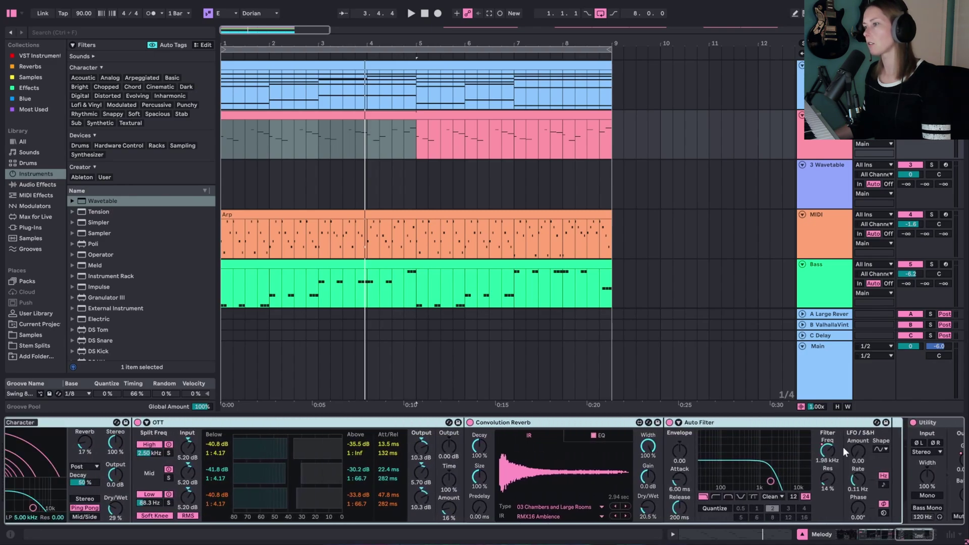
drag(878, 535, 869, 535)
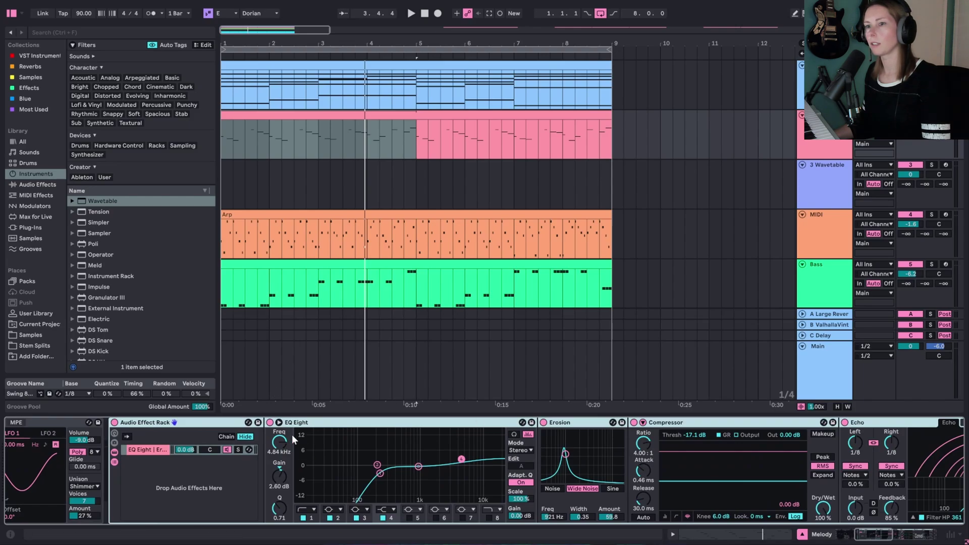
scroll(354, 454, left, 3)
key(space)
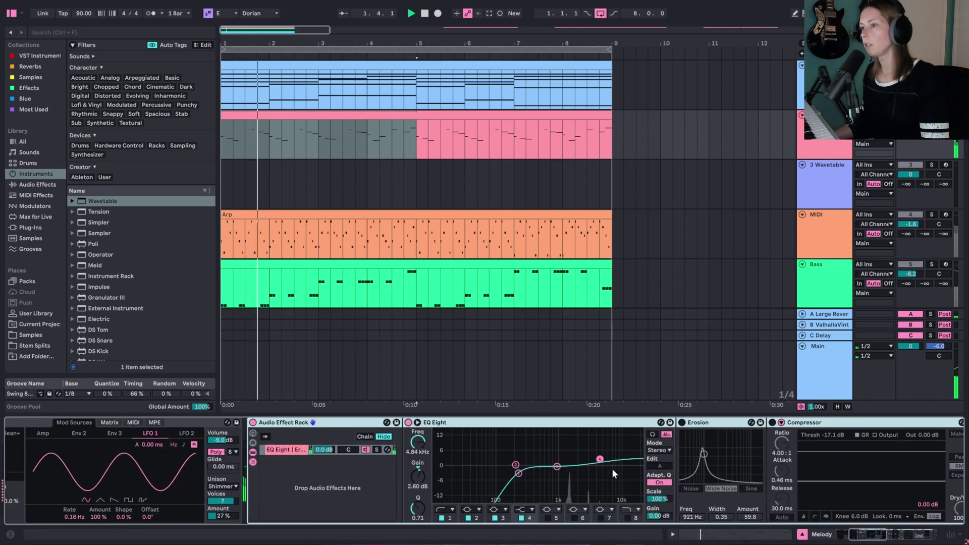
scroll(568, 460, right, 3)
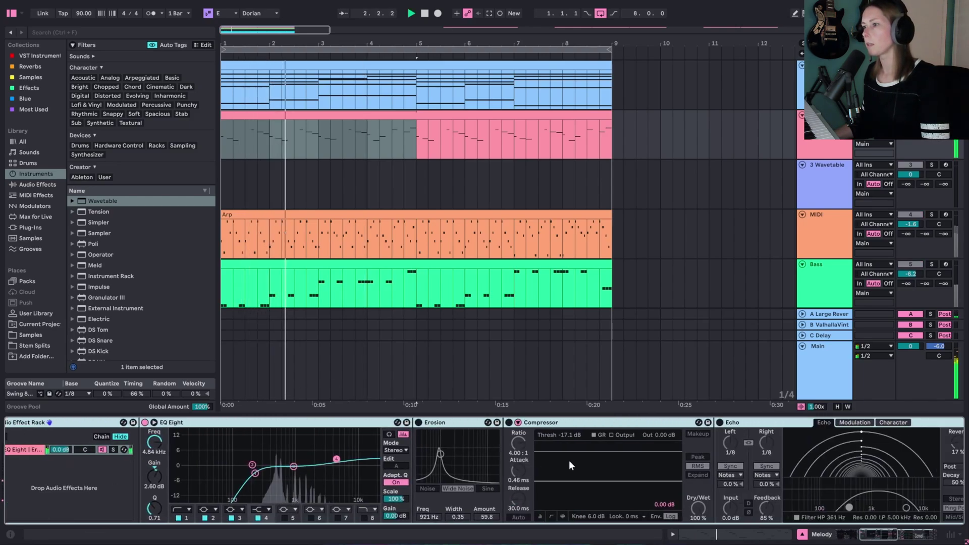
click(419, 422)
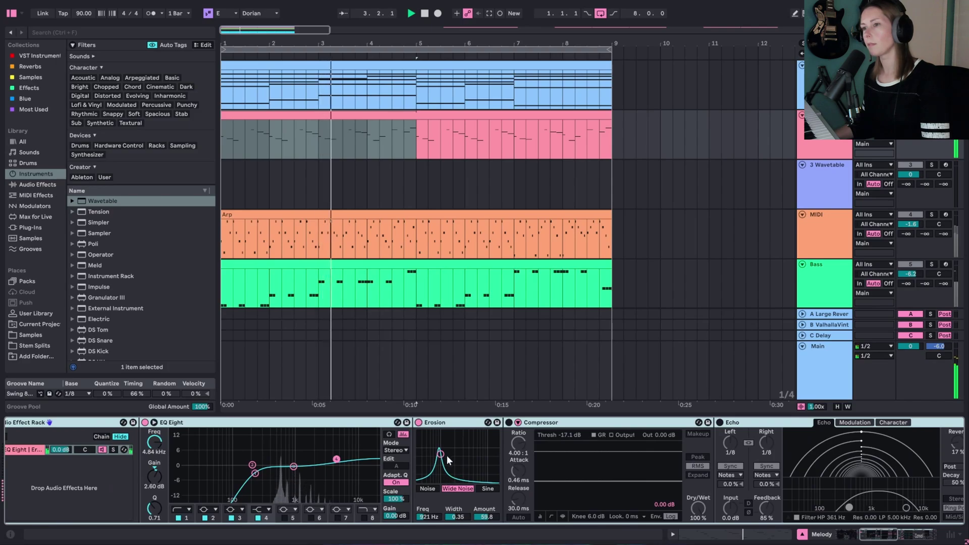
drag(447, 456, 441, 460)
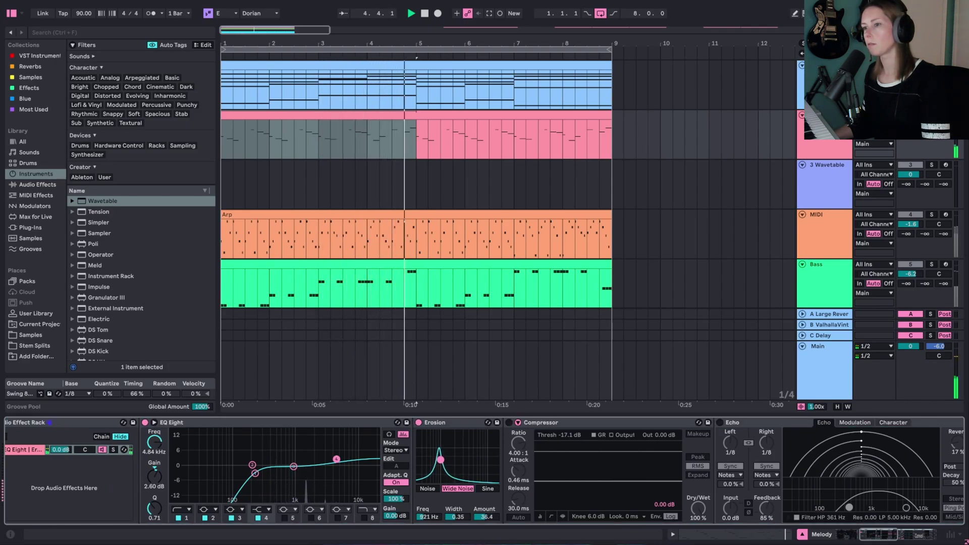
- Enable the Melody track's Compressor with a -24.8 dB threshold, plus its Echo, OTT and Convolution Reverb, one by one during playback
click(508, 422)
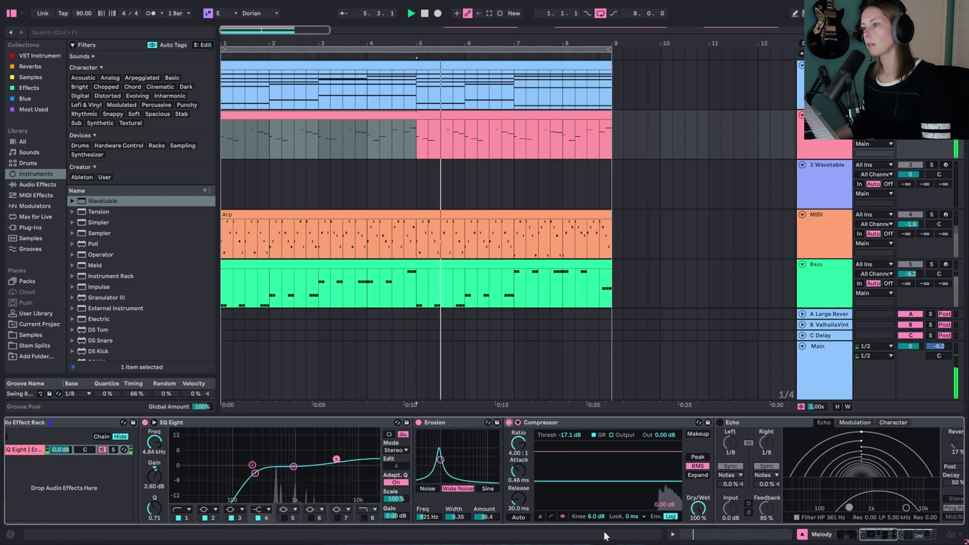
click(894, 536)
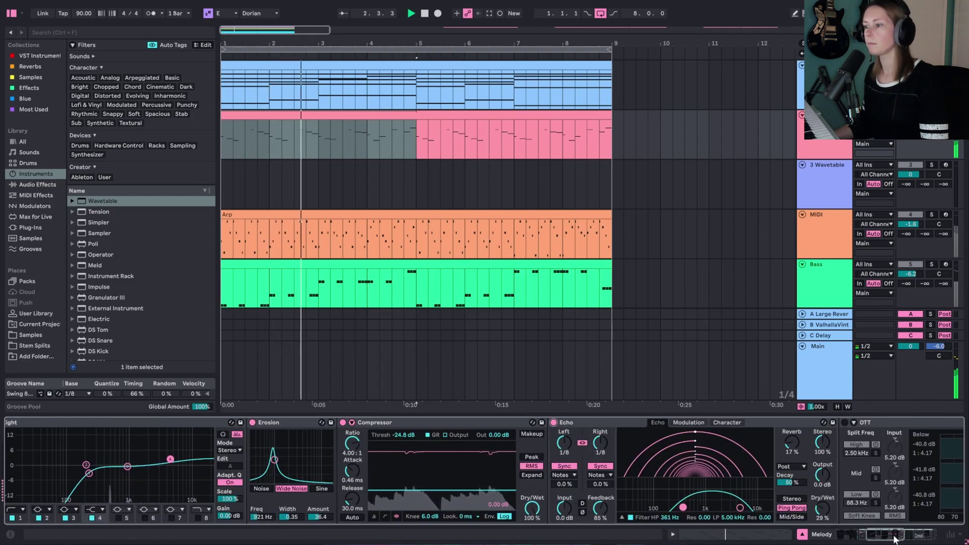
drag(893, 536, 904, 538)
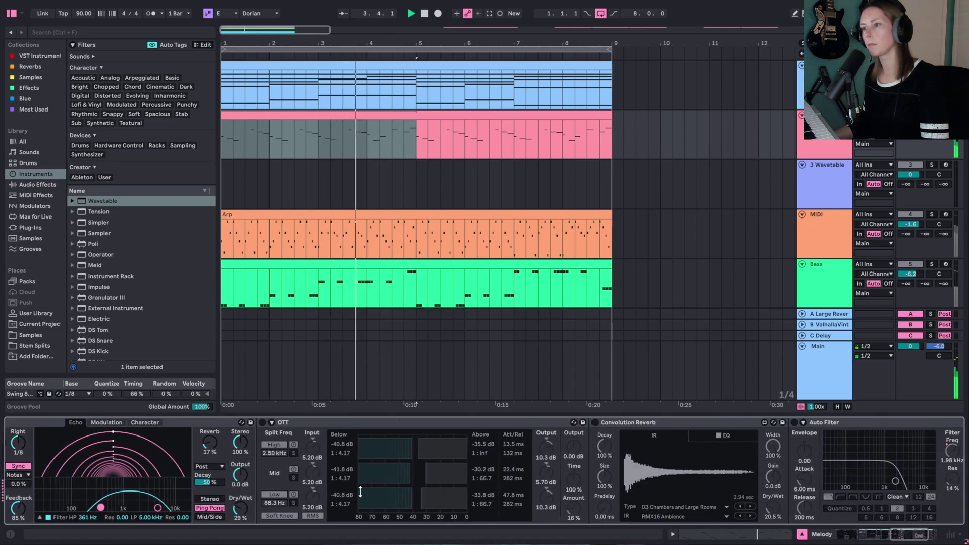
click(261, 423)
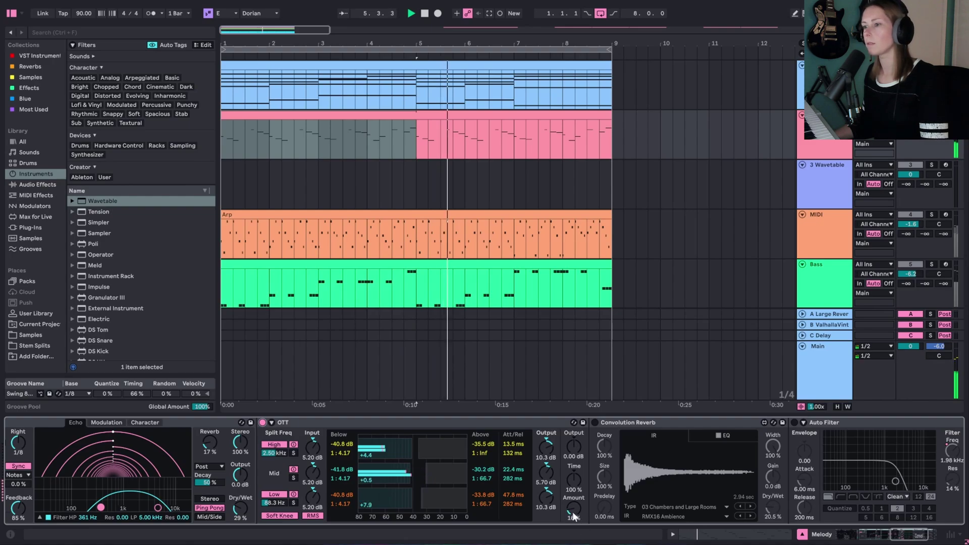
click(595, 422)
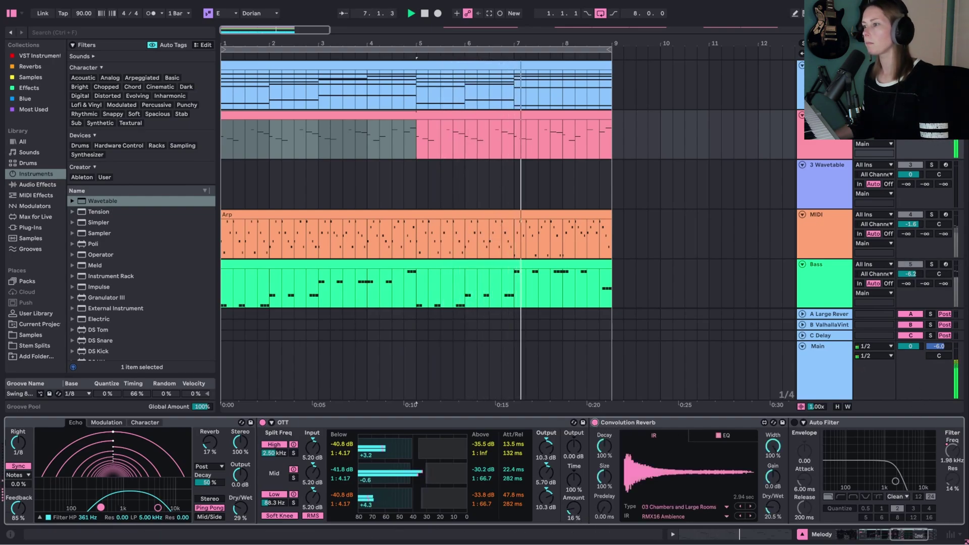
- Enable the Auto Filter on the Melody track and adjust its filter frequency
scroll(678, 479, down, 3)
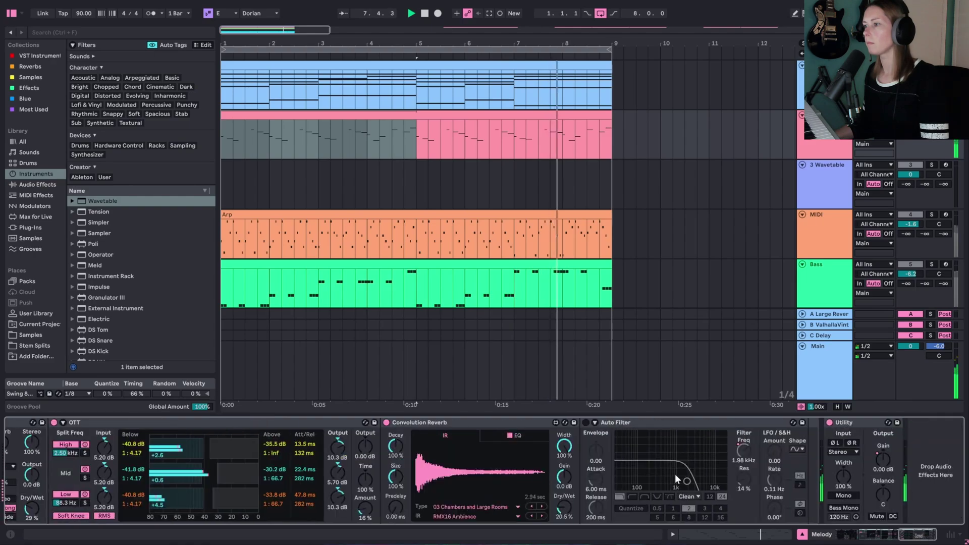
click(586, 423)
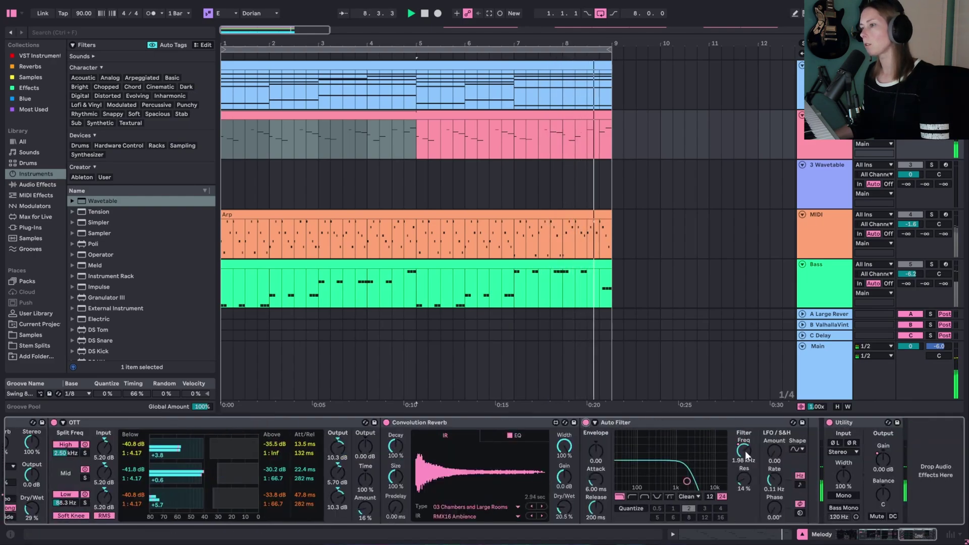
mouse_move(747, 456)
mouse_down()
mouse_move(747, 441)
mouse_move(747, 499)
mouse_move(747, 448)
mouse_up()
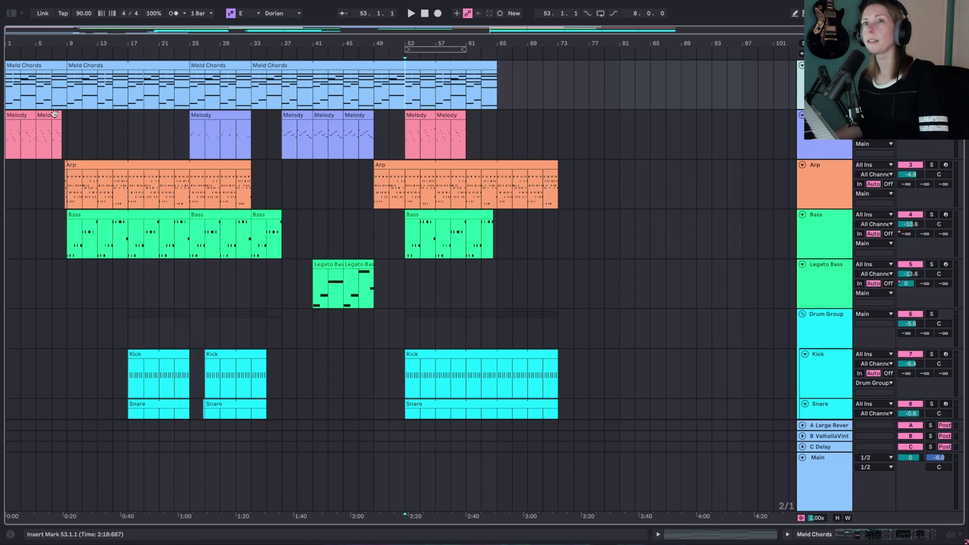
- Open the Melody clip at bar 25 of the full arrangement and play it to examine its notes
scroll(55, 92, down, 1)
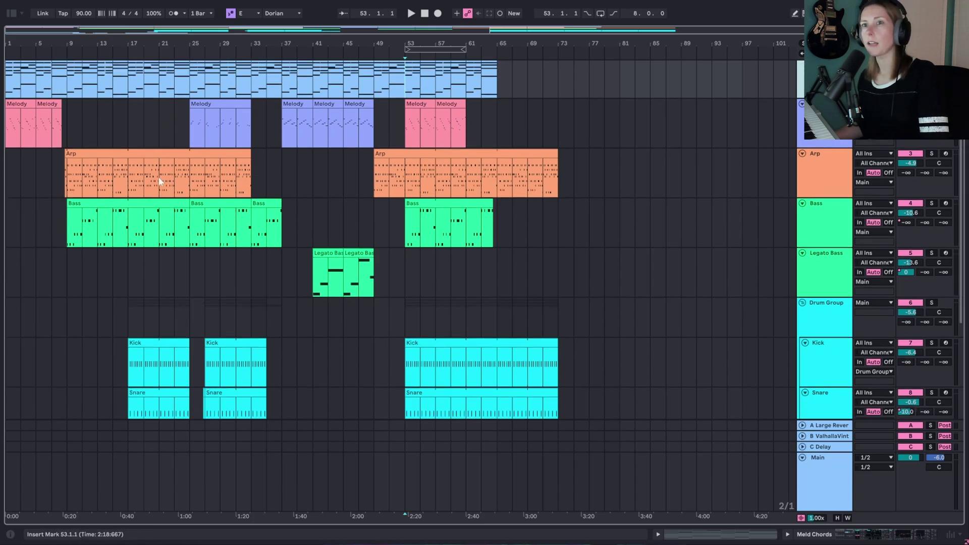
click(211, 107)
click(295, 104)
click(207, 103)
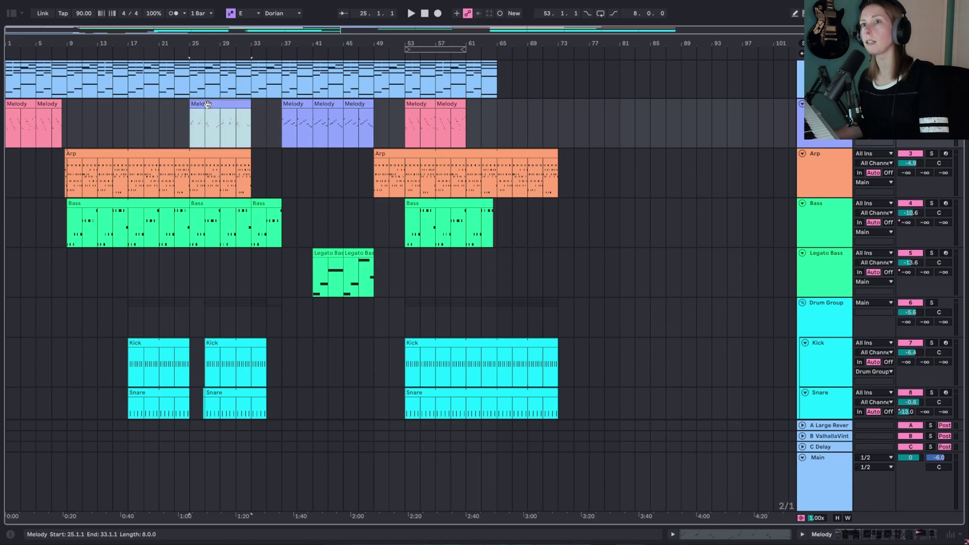
click(217, 124)
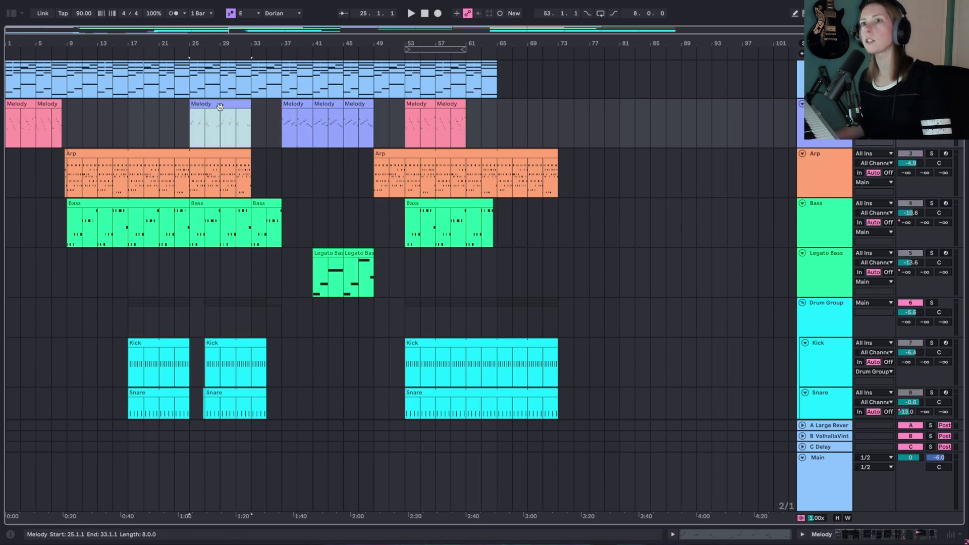
double_click(220, 106)
key(space)
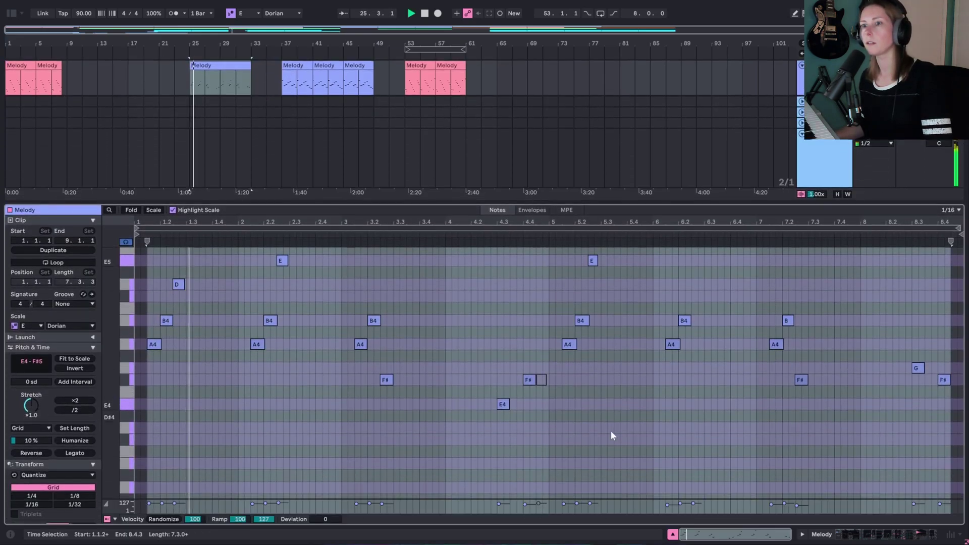
scroll(622, 432, up, 2)
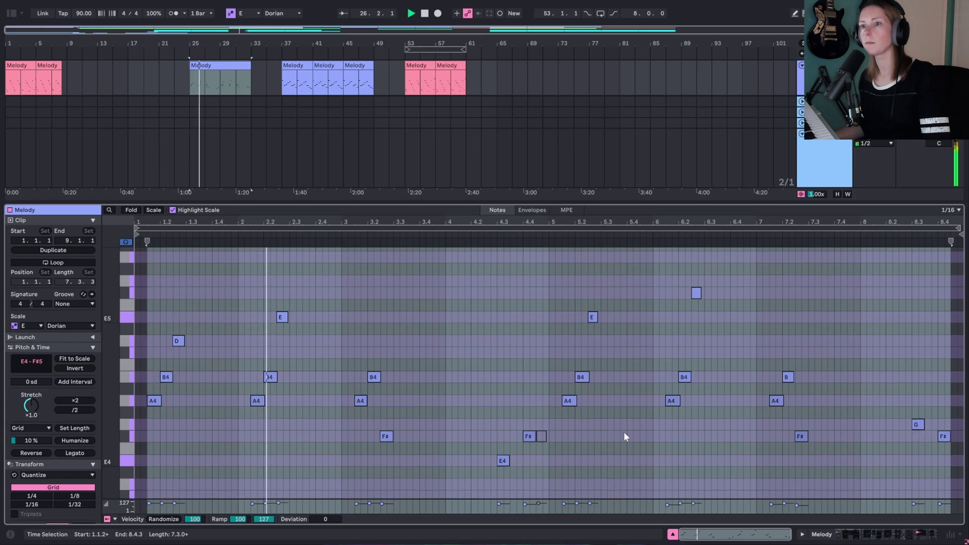
scroll(635, 416, down, 1)
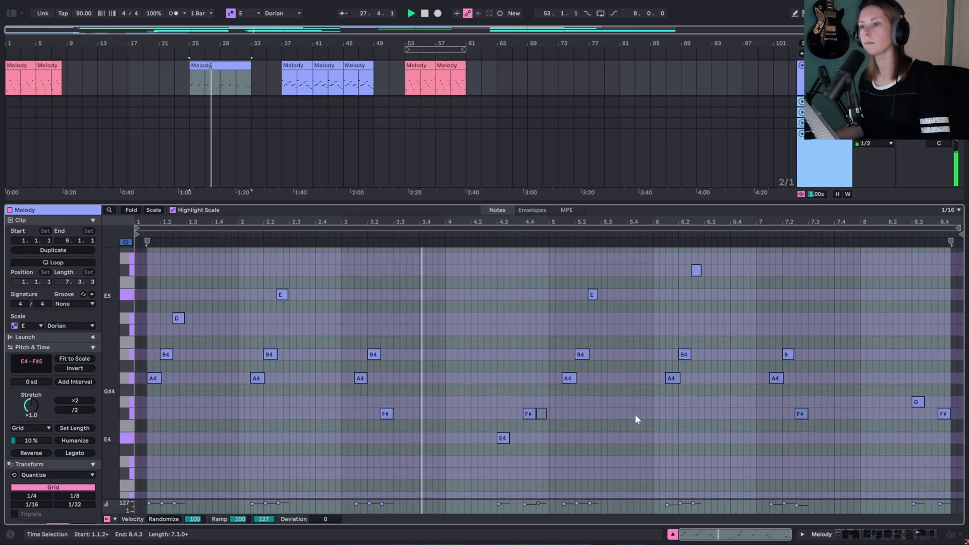
scroll(635, 414, up, 2)
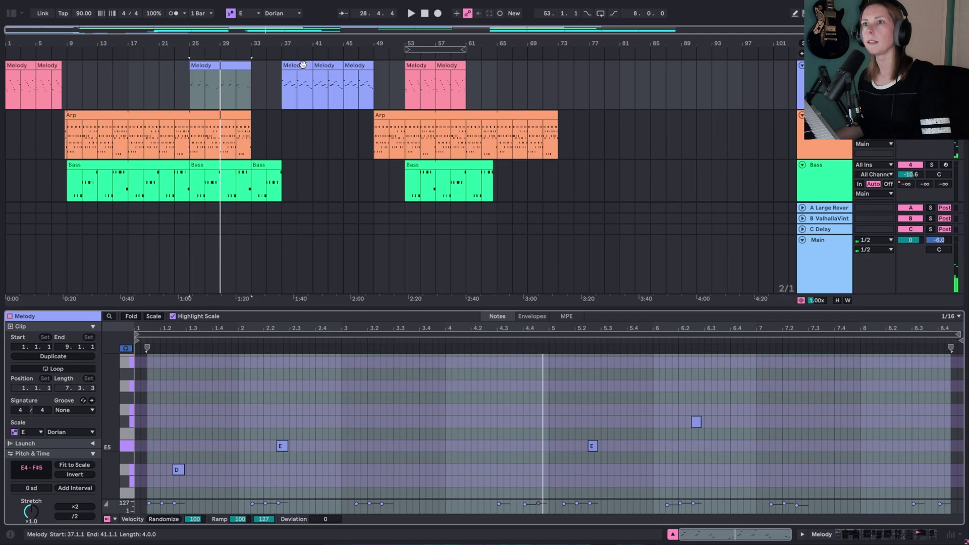
- Open the Melody clip at bar 37, enlarge the note editor and play the clip to examine its descending and rising notes
click(297, 86)
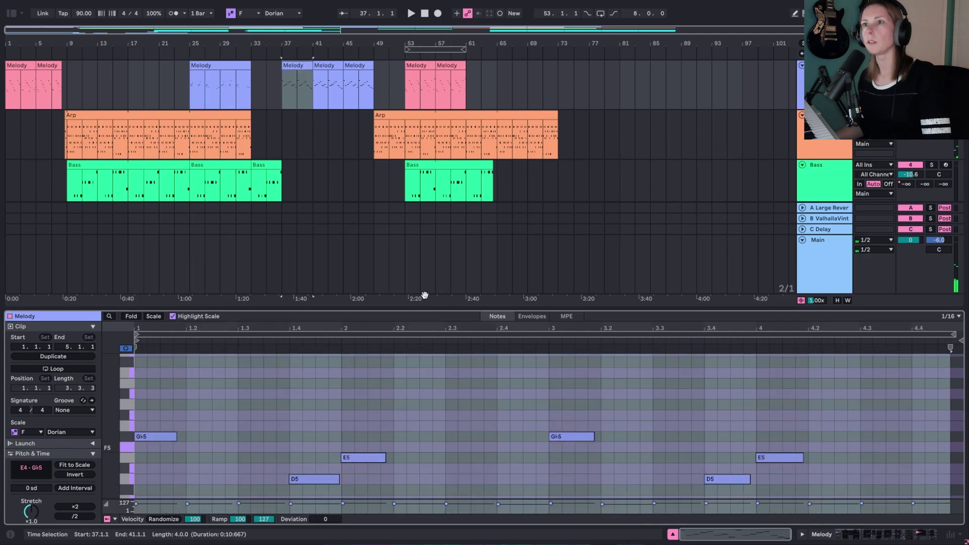
drag(422, 306, 444, 118)
key(space)
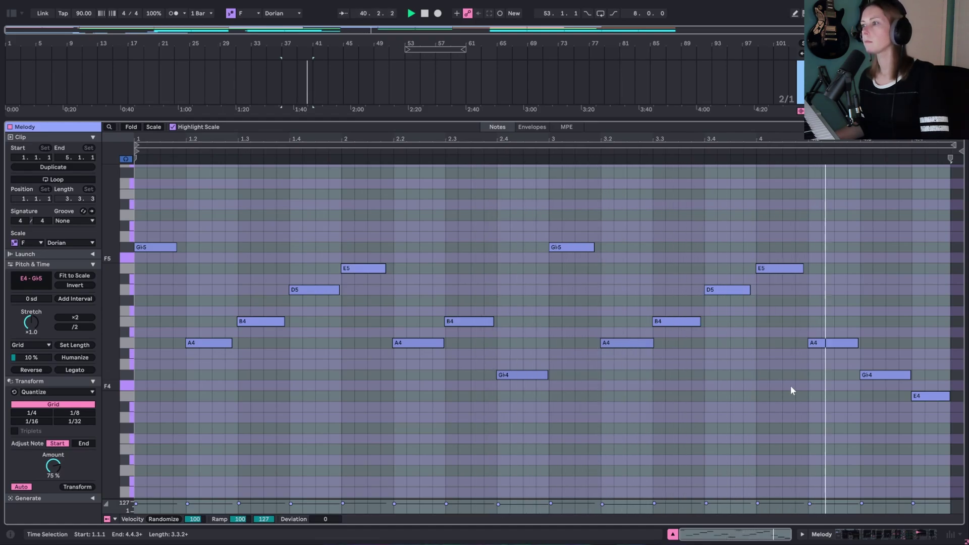
key(space)
click(265, 361)
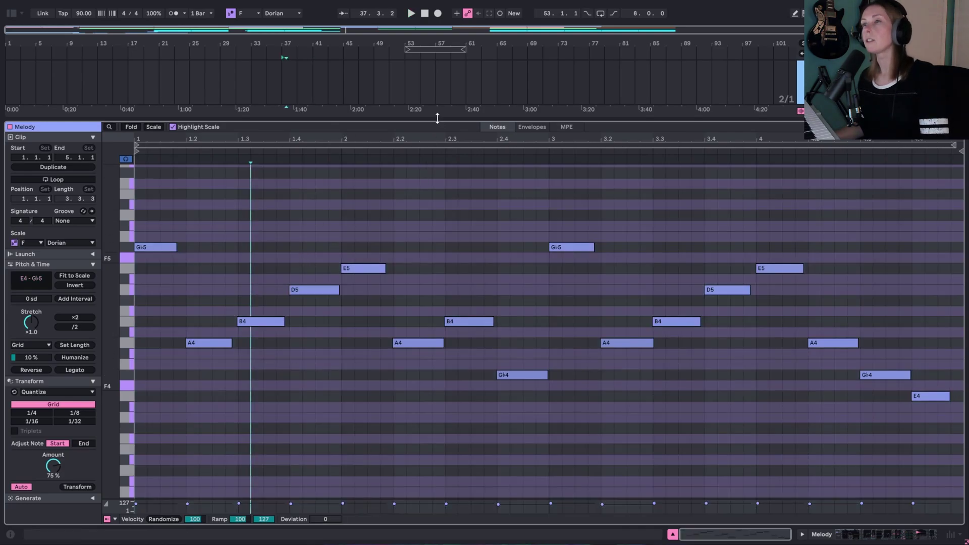
drag(437, 118, 447, 321)
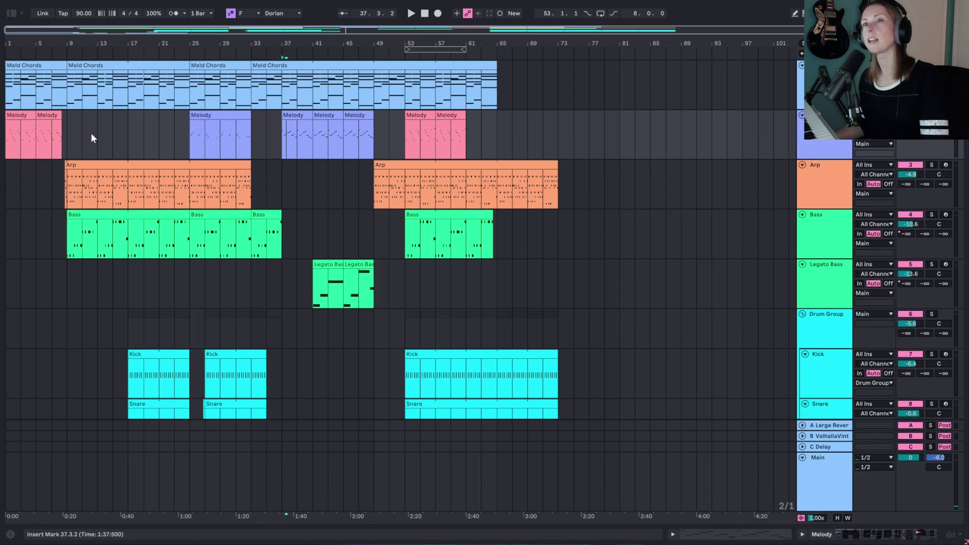
- Select the opening Melody clip and display the Melody track's Auto Filter Frequency automation in its main lane
click(43, 118)
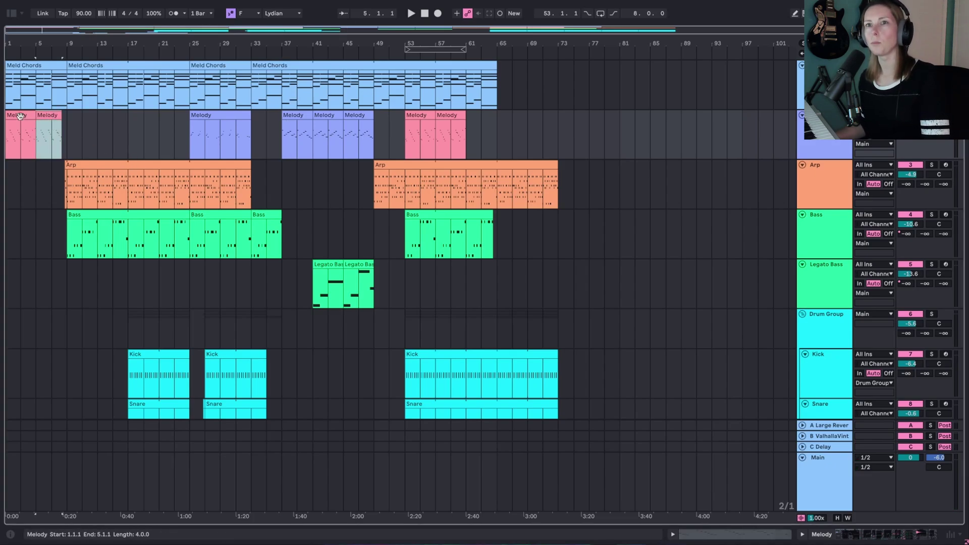
click(20, 116)
key(a)
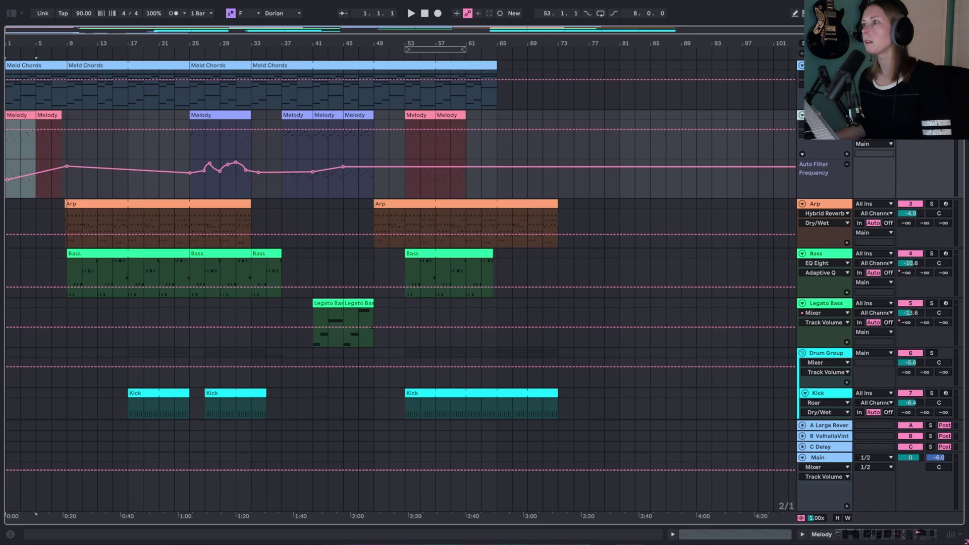
click(825, 134)
click(833, 248)
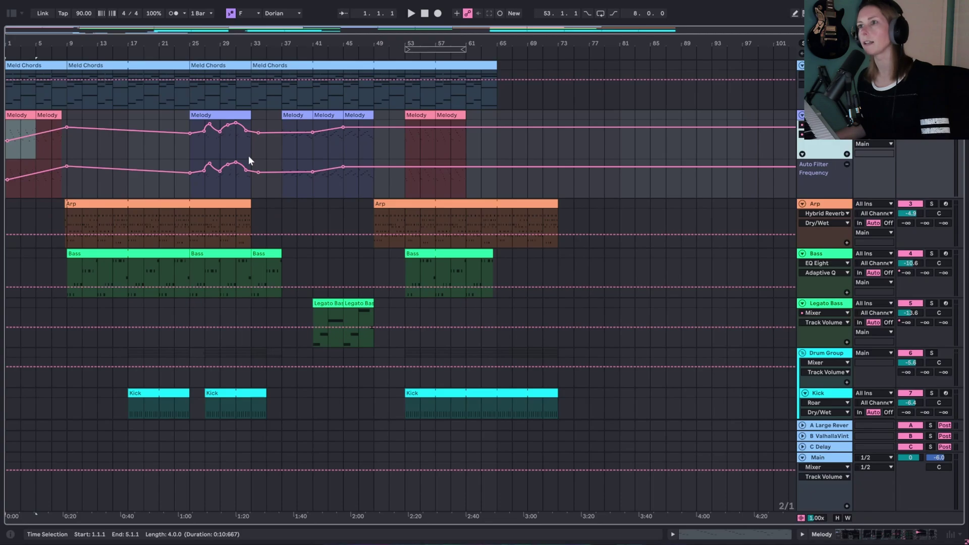
- Examine the Arp track's Auto Filter Frequency automation, including the curve around bars 49 to 53
key(Down)
key(plus)
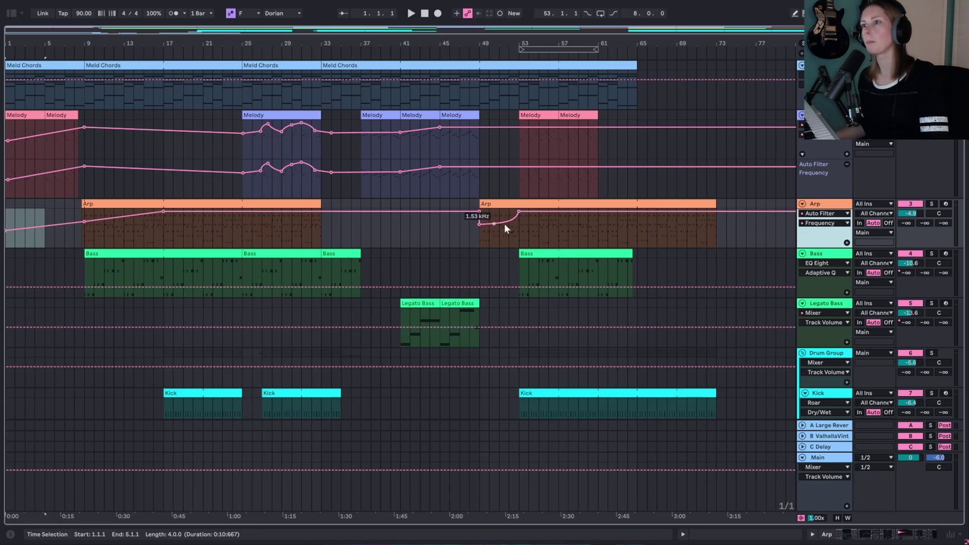
click(802, 204)
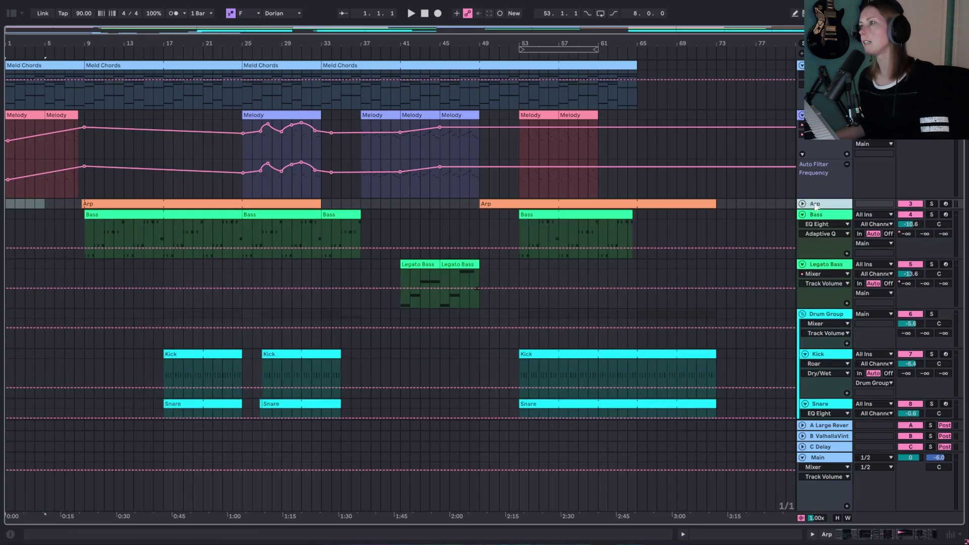
click(807, 205)
- Hide the automation, play the arrangement from the first Arp clip and select the Legato Bass clip at bar 41
key(a)
key(space)
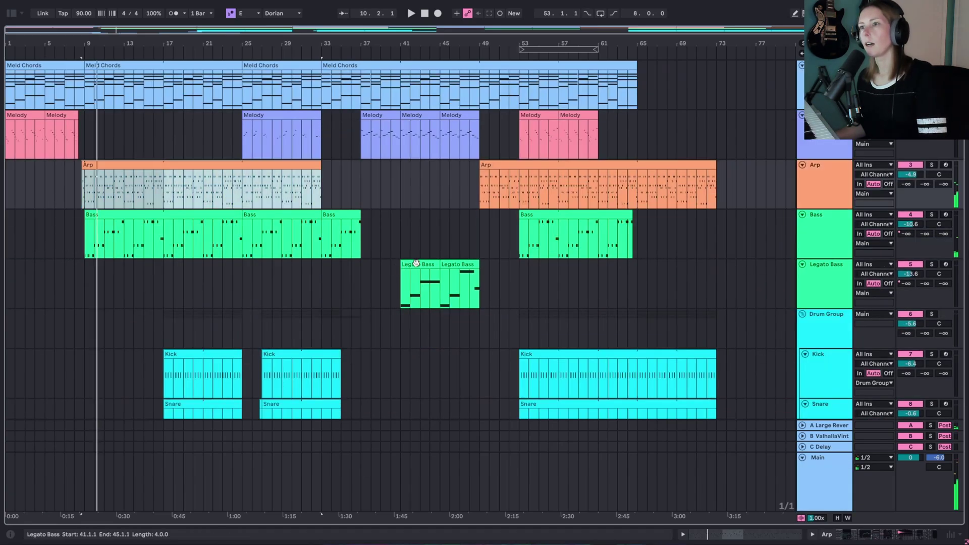
click(423, 265)
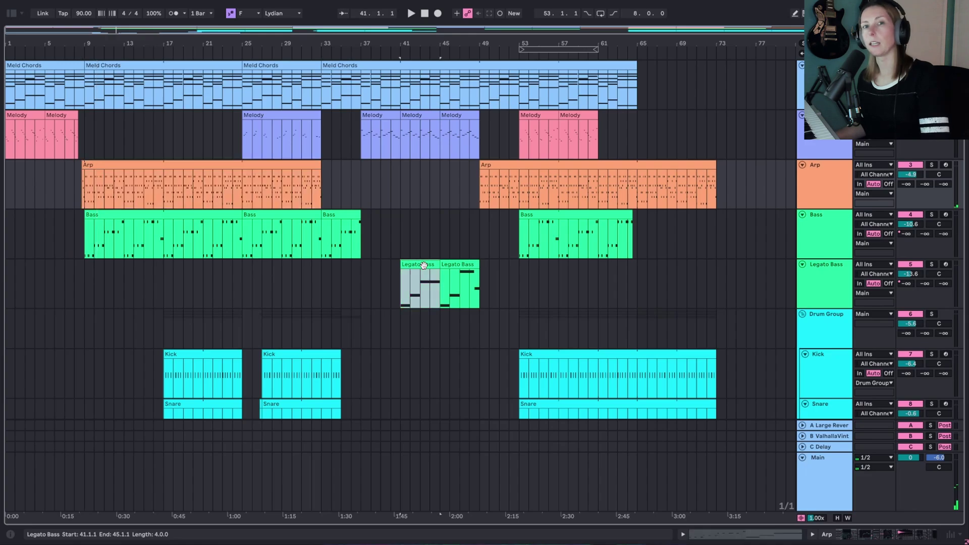
- Open the Legato Bass clip at bar 41 in an enlarged note editor, play it, and display the Legato Bass track's devices
double_click(423, 264)
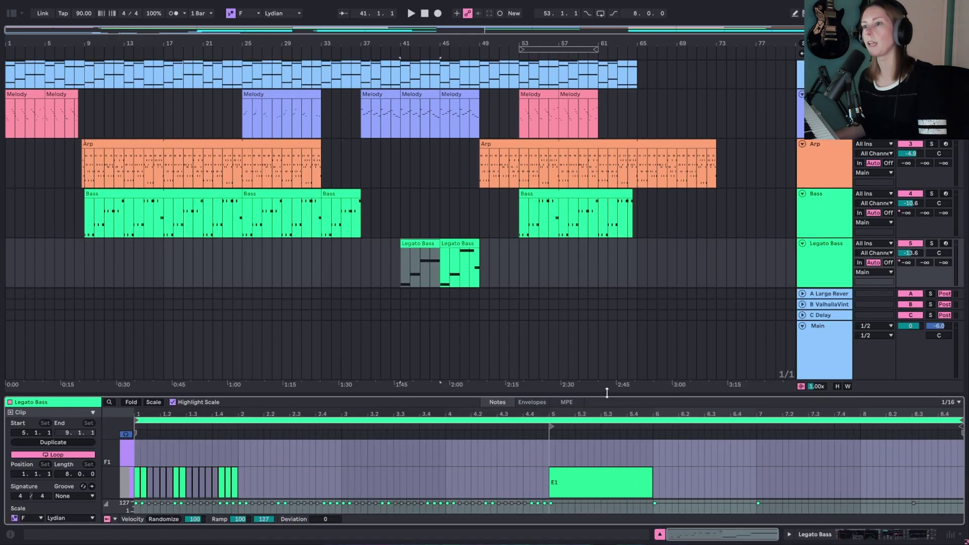
drag(607, 393, 618, 376)
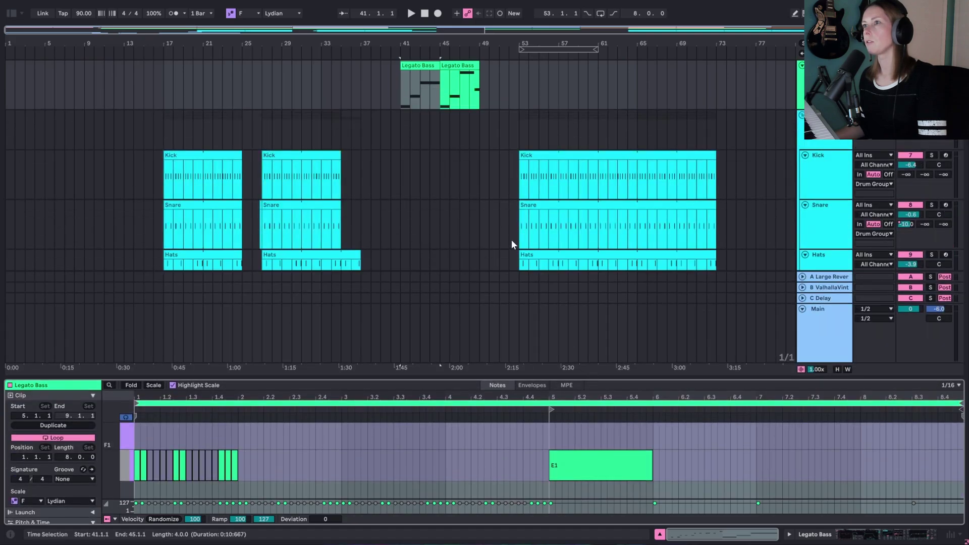
scroll(455, 160, up, 3)
key(space)
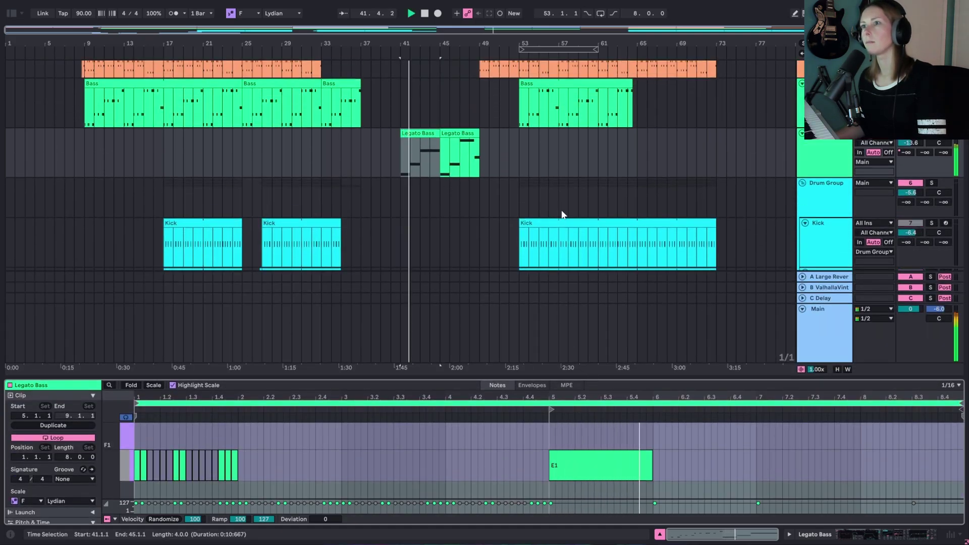
click(842, 153)
scroll(476, 195, up, 2)
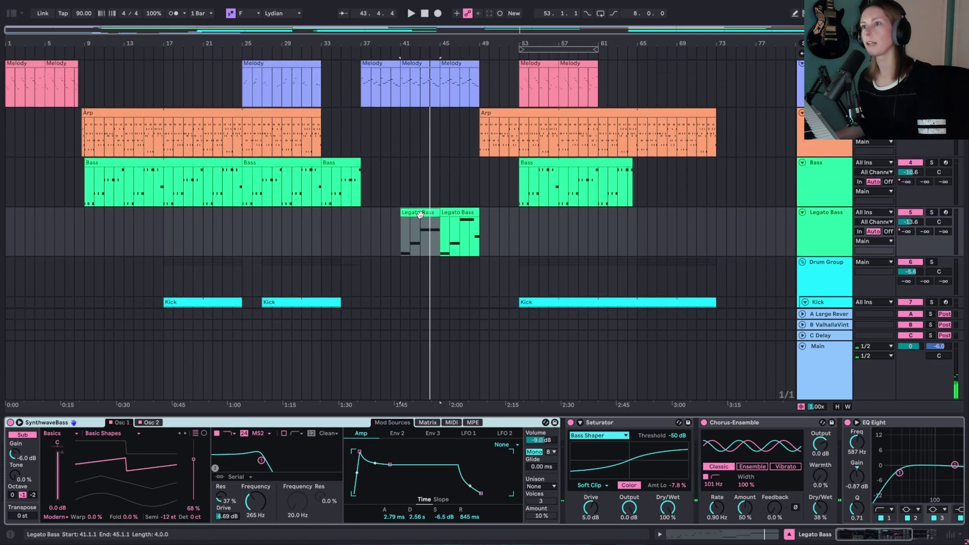
- Play the soloed FX track from bar 16 to hear the reversed FX clip leading into the drums
scroll(471, 246, down, 10)
click(160, 234)
key(space)
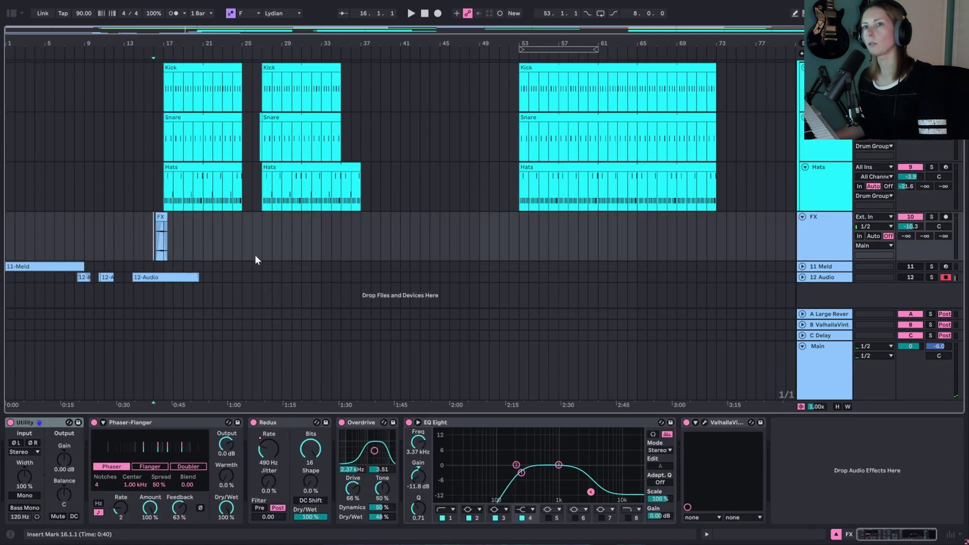
key(space)
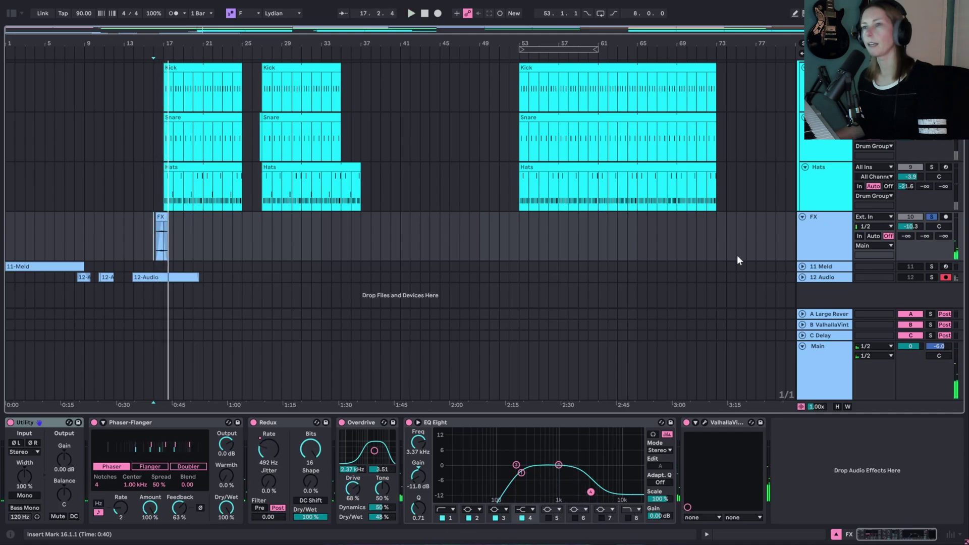
- Unfold the 11 Meld track, display its Meld Noise Loop device, and play its opening clip in solo
click(802, 266)
scroll(371, 391, down, 1)
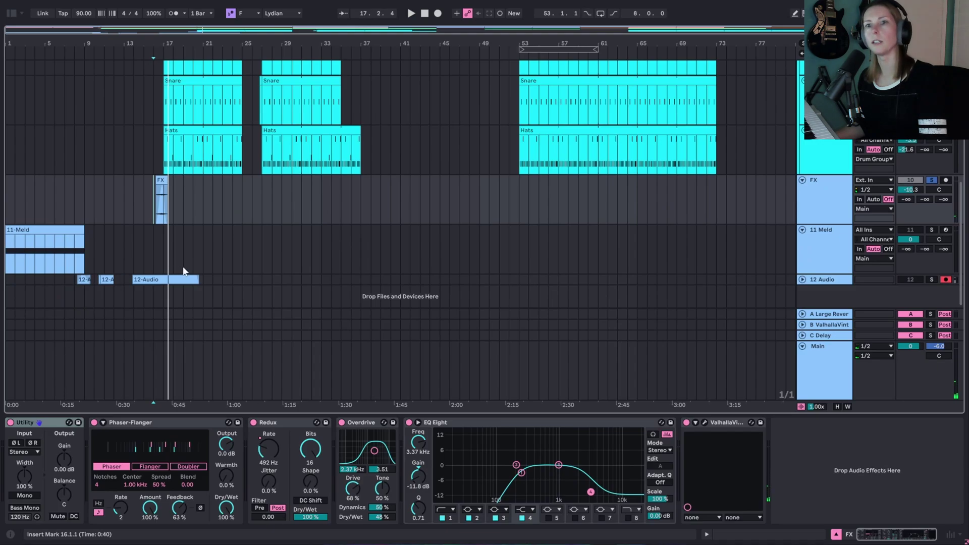
click(804, 256)
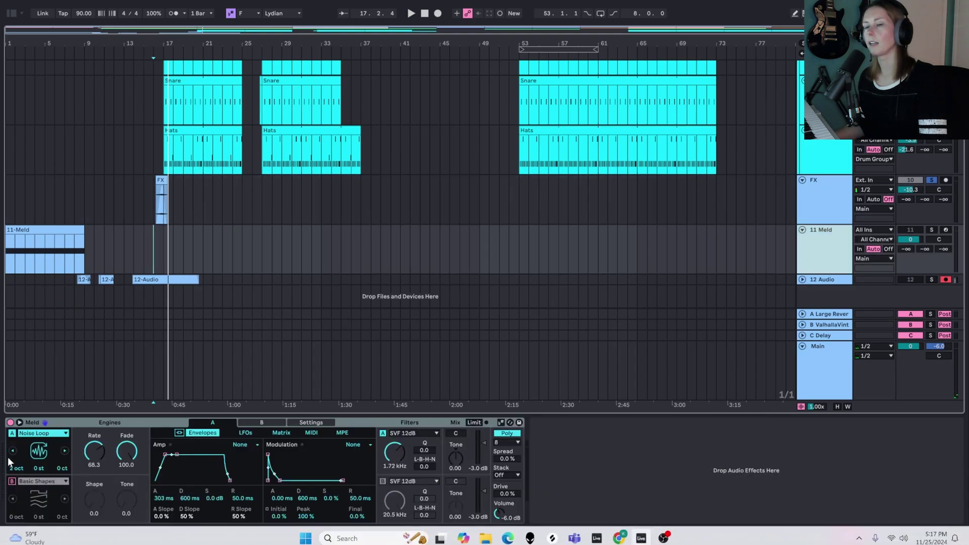
key(s)
click(45, 239)
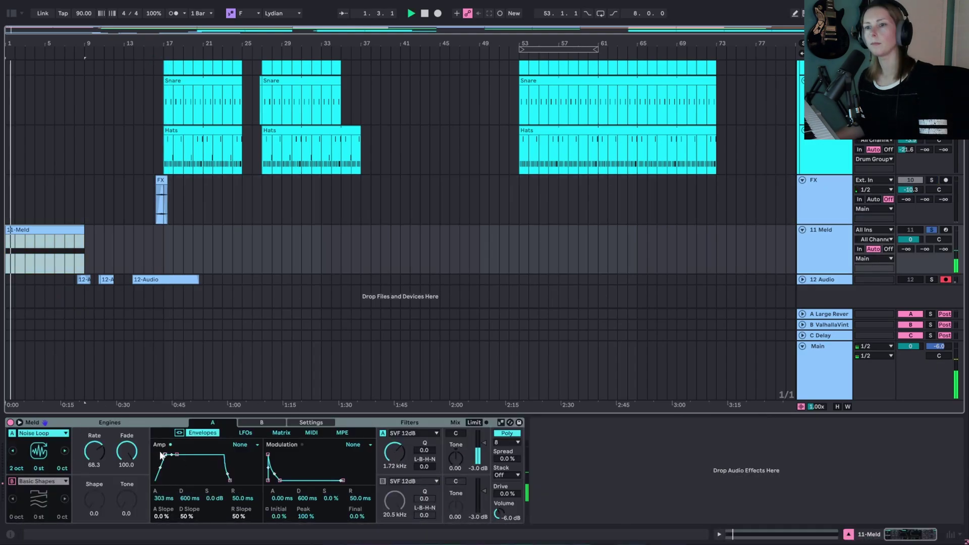
key(space)
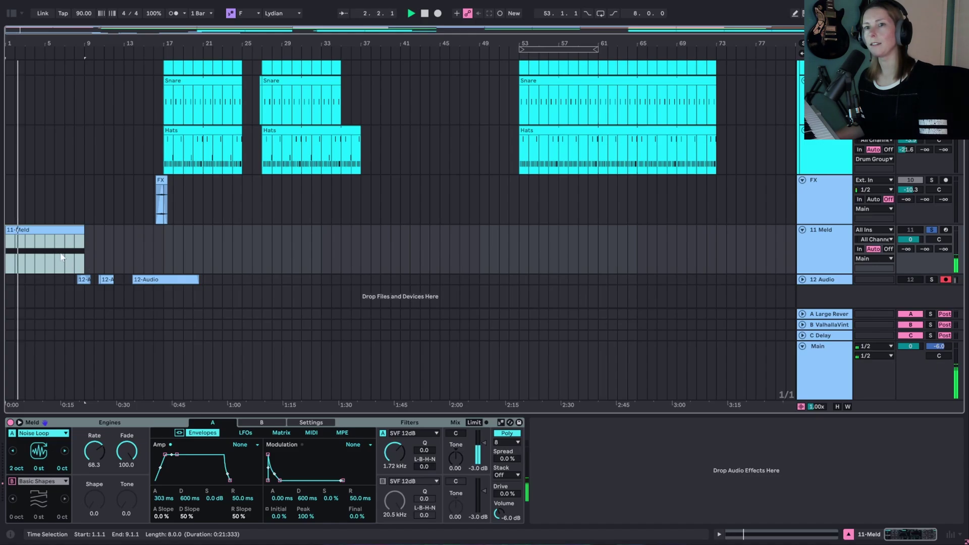
- Display the FX track's effect chain and play the FX clip near bar 16
click(817, 209)
click(818, 206)
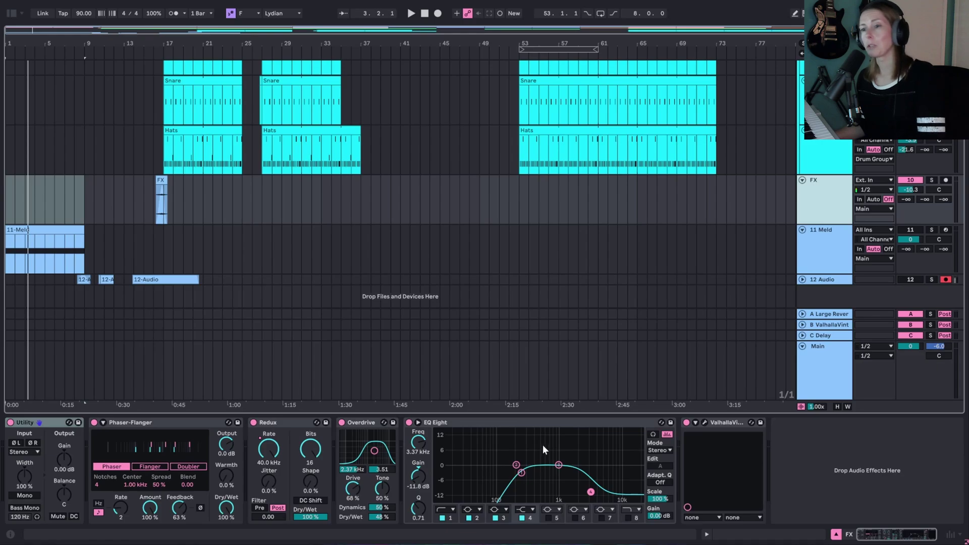
scroll(529, 277, up, 3)
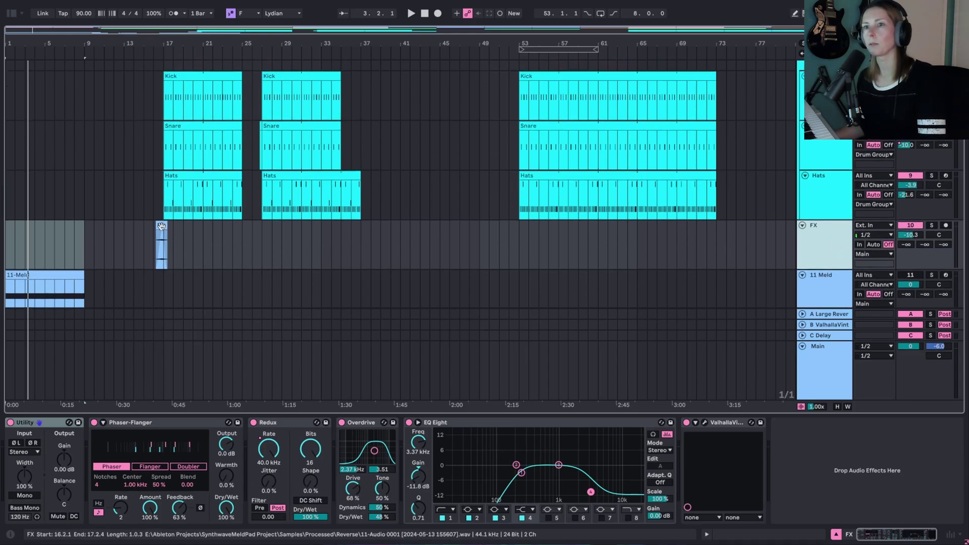
click(161, 245)
key(space)
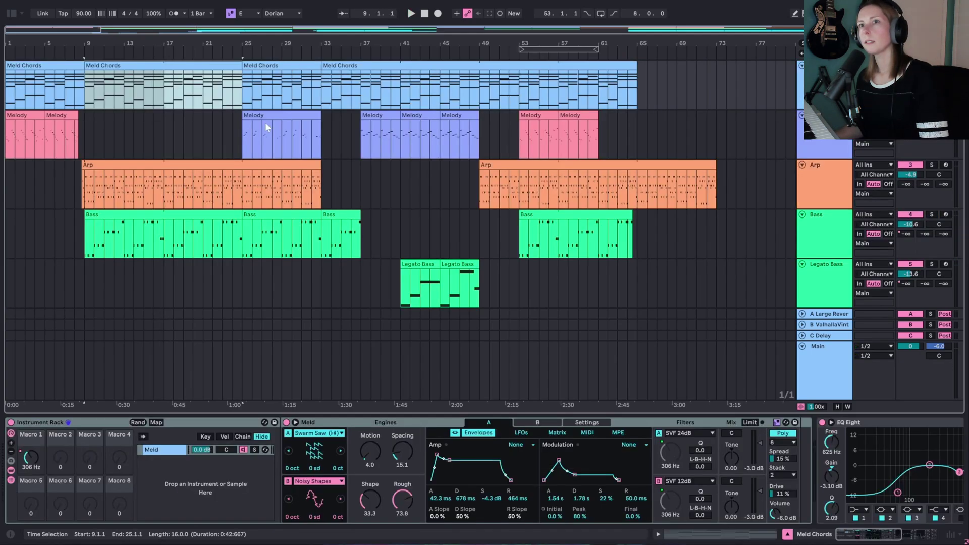
- Display the automation of the Meld Chords rack's A Filter Frequency macro
click(34, 454)
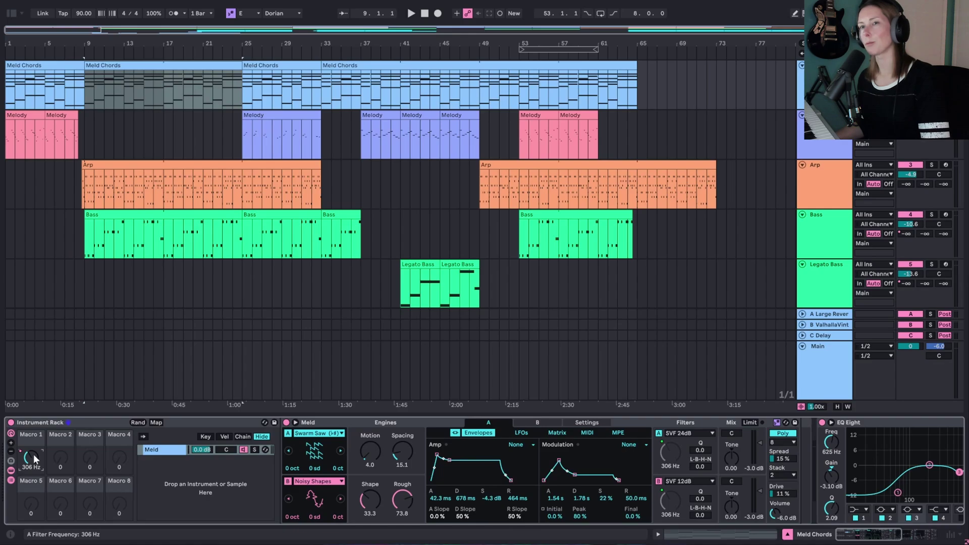
key(a)
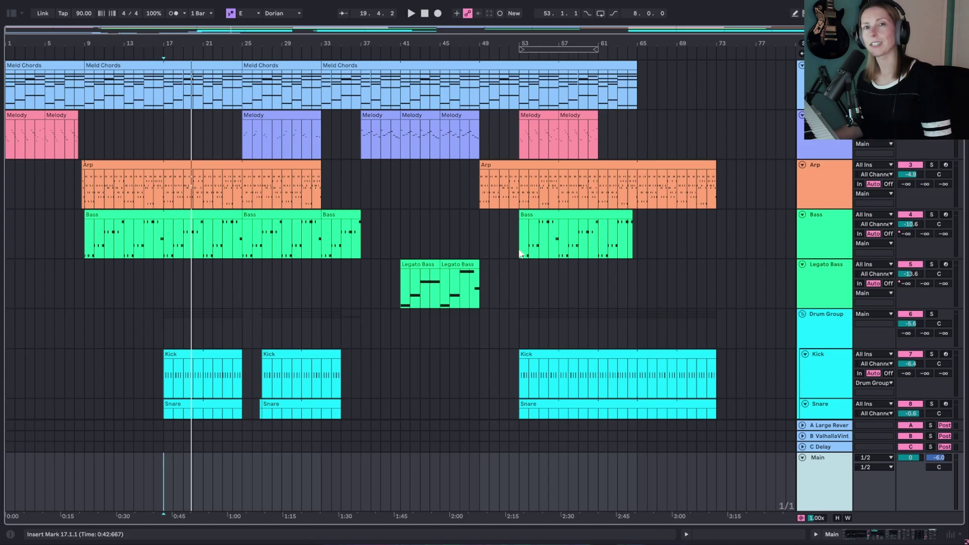
- Play the full arrangement from bar 1 and look over all tracks from Meld Chords down to 11 Meld
click(411, 13)
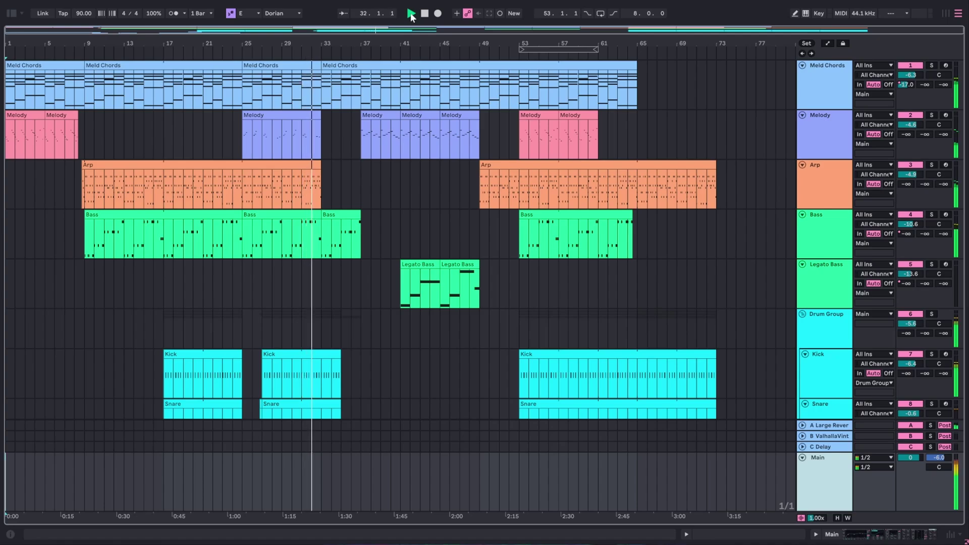
scroll(416, 68, down, 2)
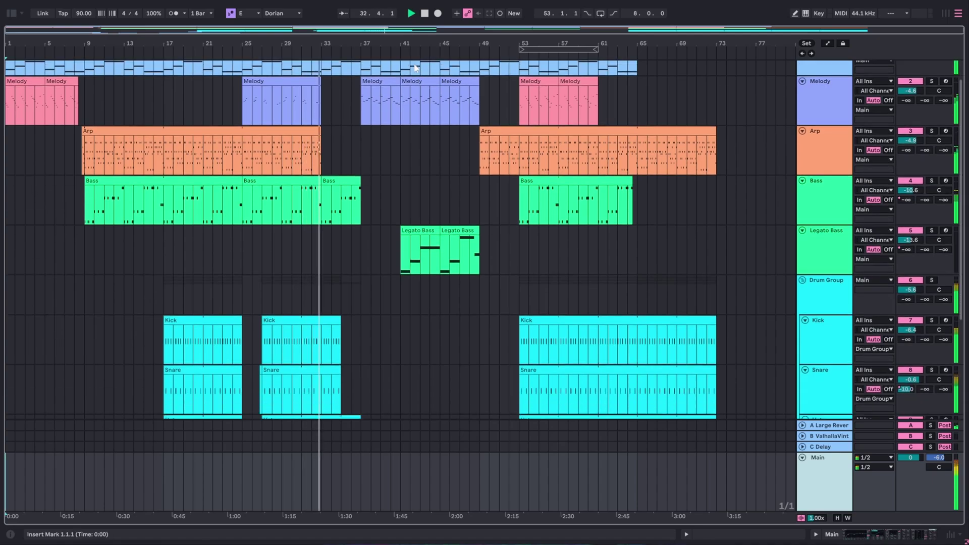
scroll(415, 68, down, 8)
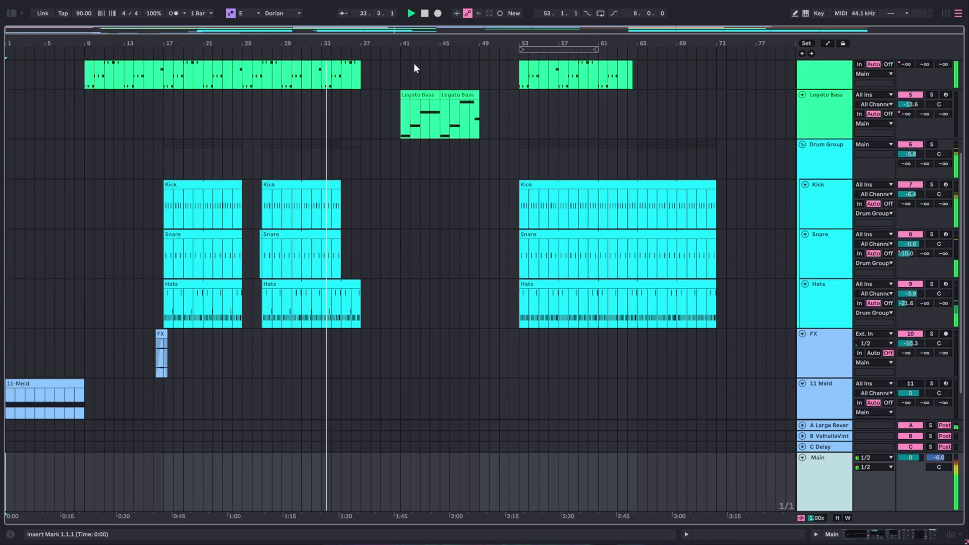
scroll(414, 63, up, 9)
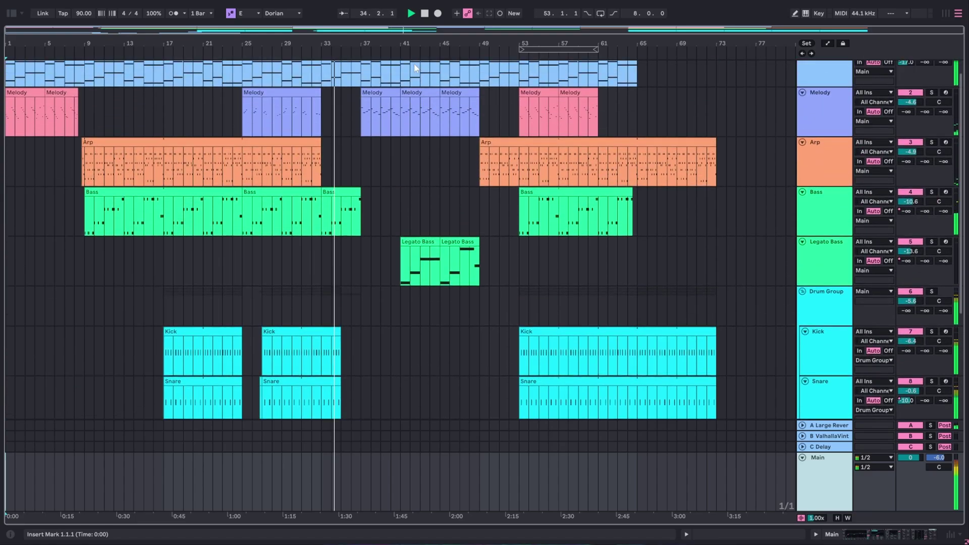
scroll(413, 63, up, 2)
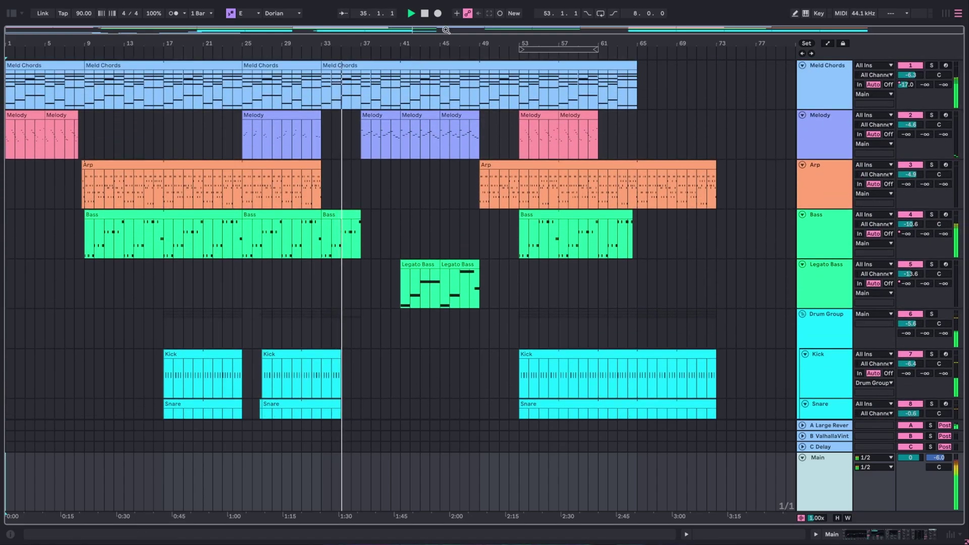